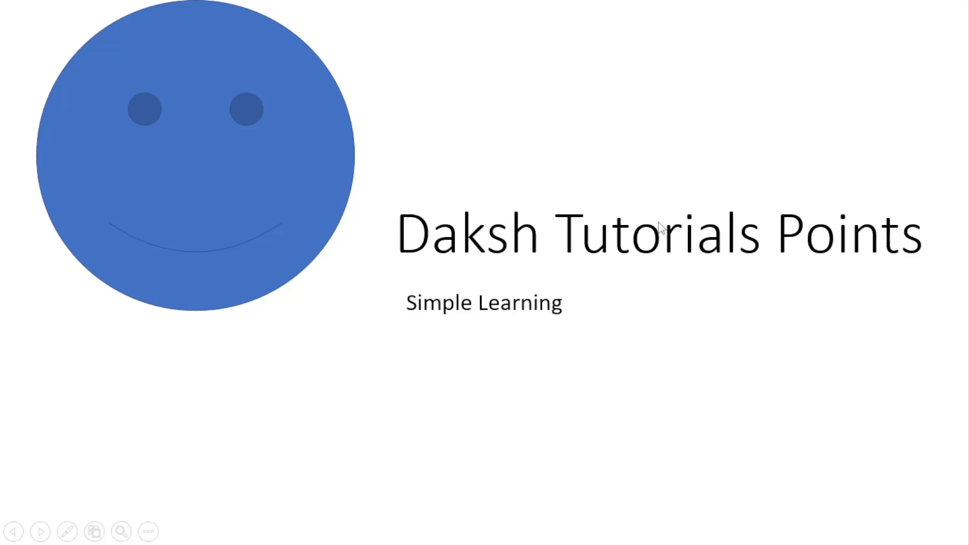
# Exit the slide show and move the embedded PowerPoint presentation icon up over column H, around rows 2 to 6.
pyautogui.press('Escape')
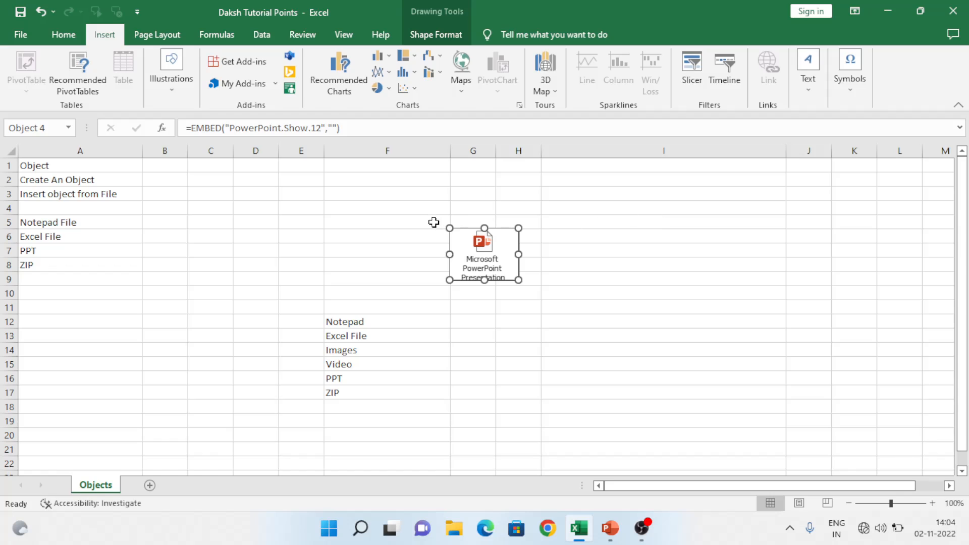
pyautogui.click(409, 218)
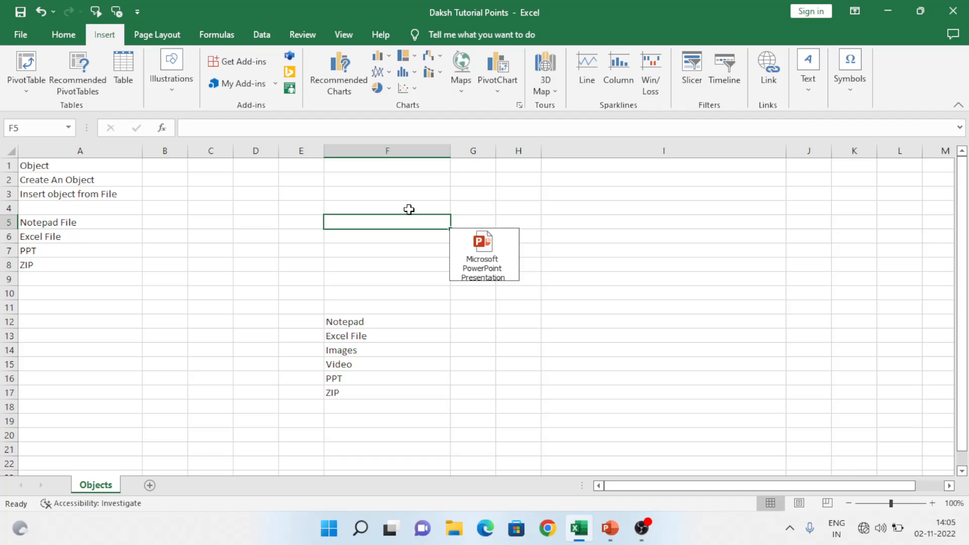
pyautogui.moveTo(506, 264); pyautogui.dragTo(550, 218)
pyautogui.click(550, 219)
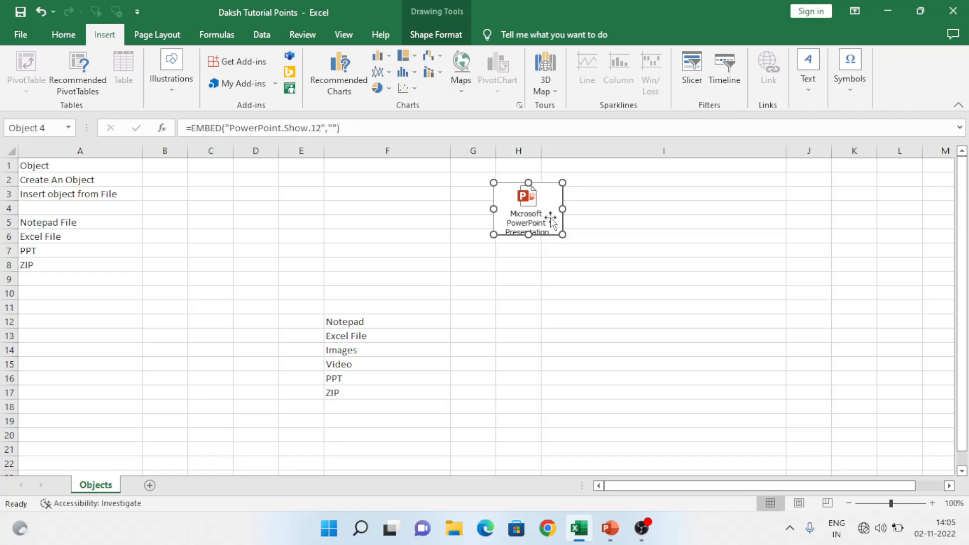
pyautogui.click(337, 263)
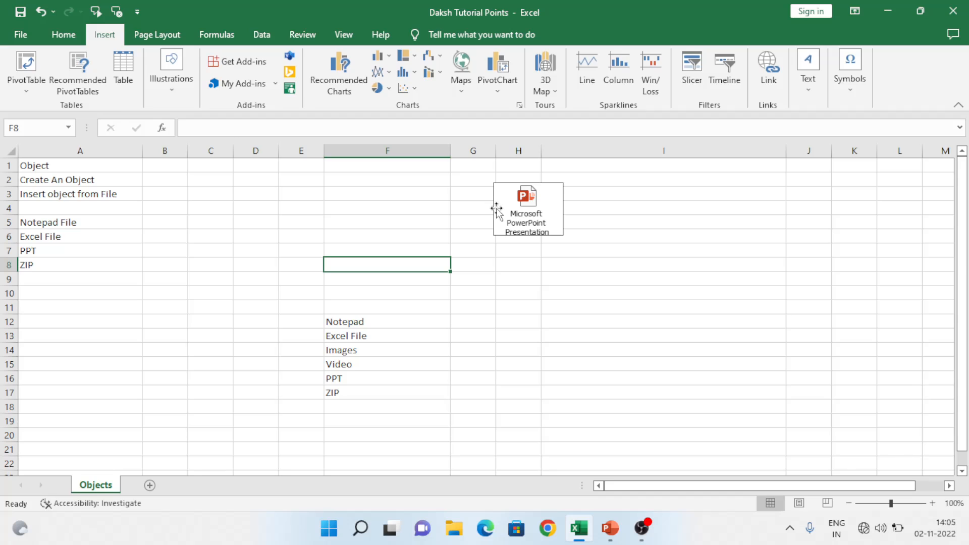
# Open the embedded PowerPoint presentation from the worksheet to view its slide, and return to the sheet.
pyautogui.click(538, 225)
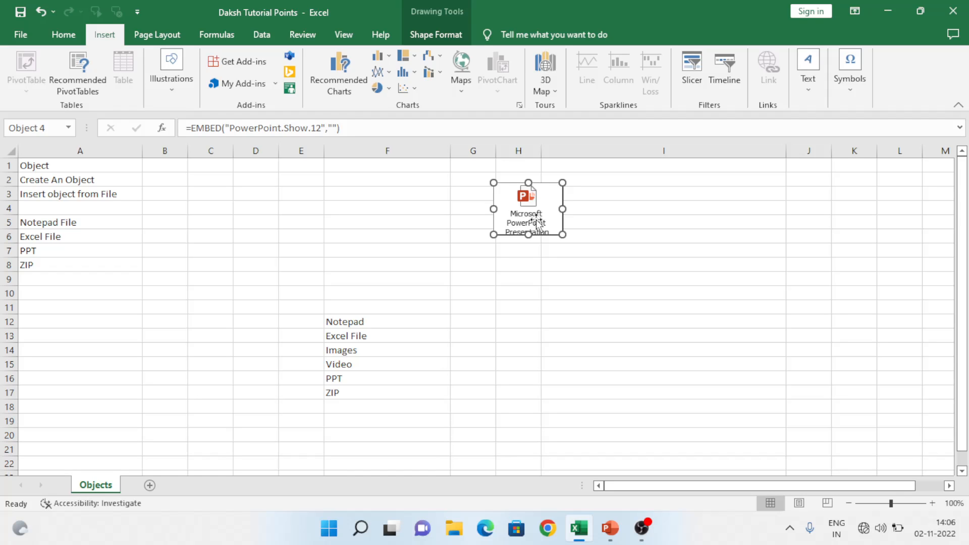
pyautogui.click(416, 271)
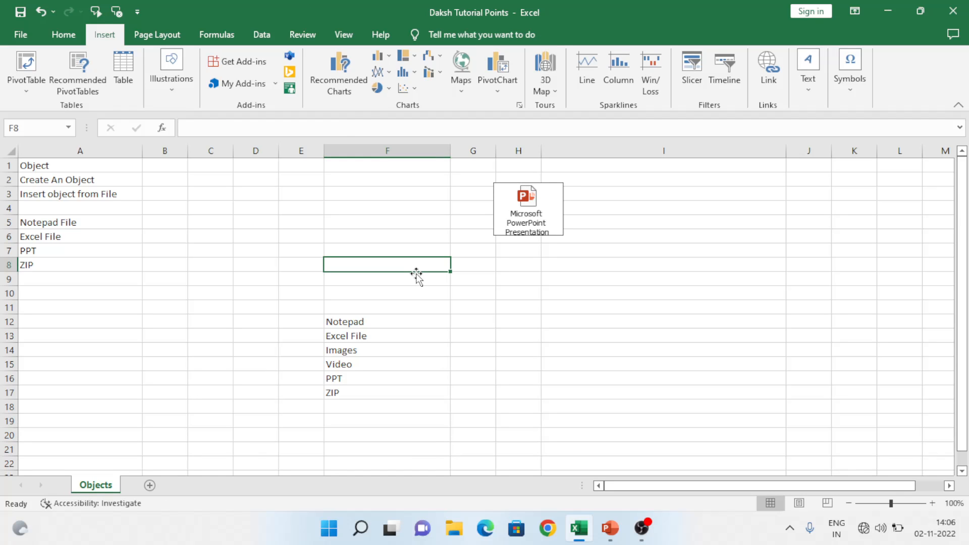
pyautogui.doubleClick(530, 218)
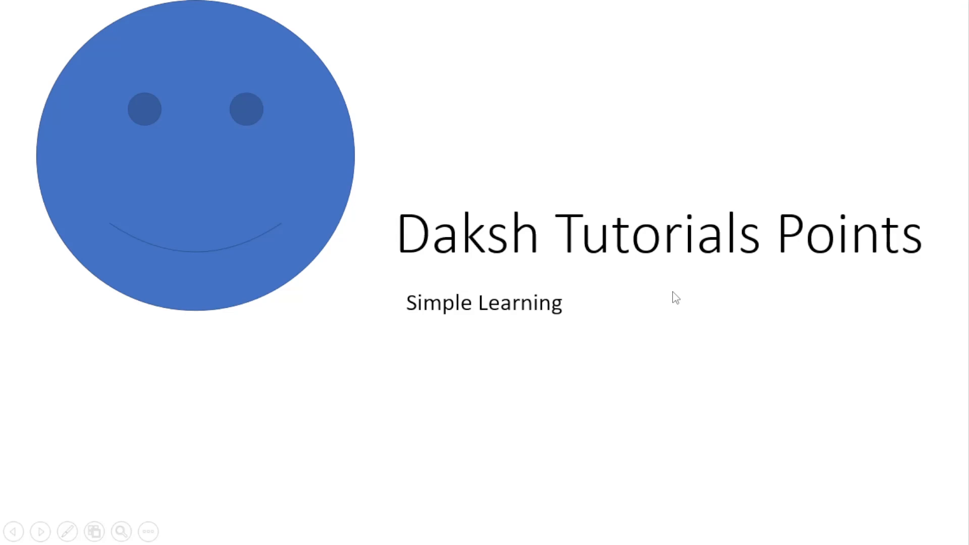
pyautogui.press('Escape')
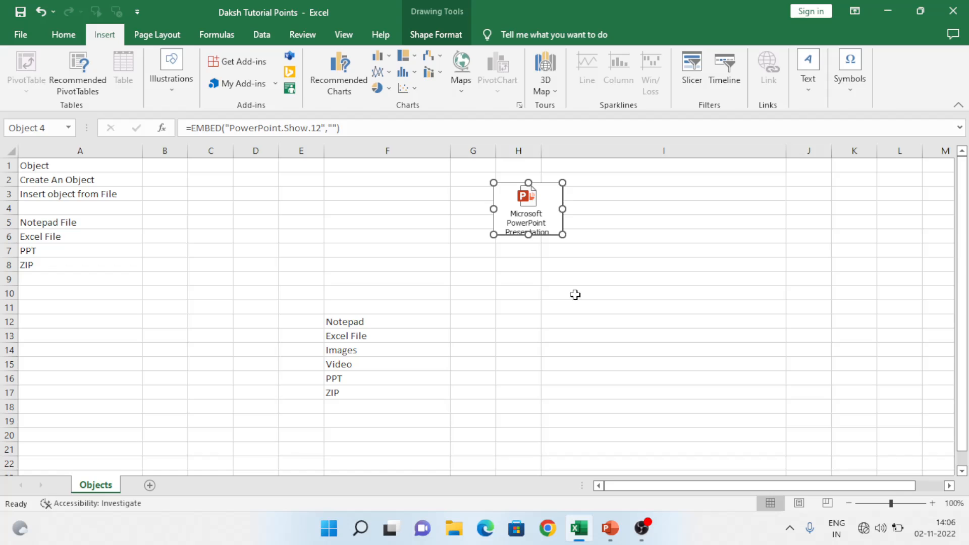
pyautogui.click(414, 259)
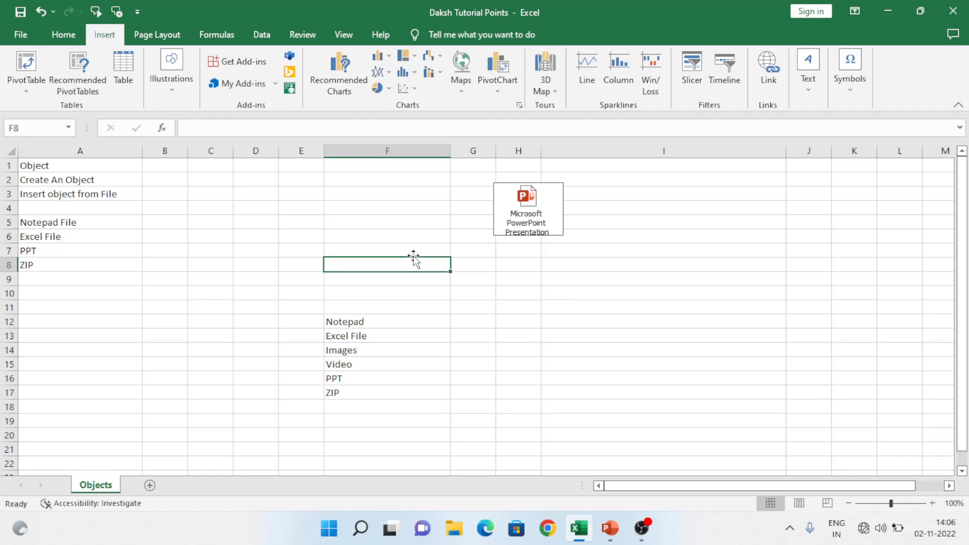
# Set up a new embedded Microsoft Word Document object at cell H10, displayed as an icon.
pyautogui.click(528, 291)
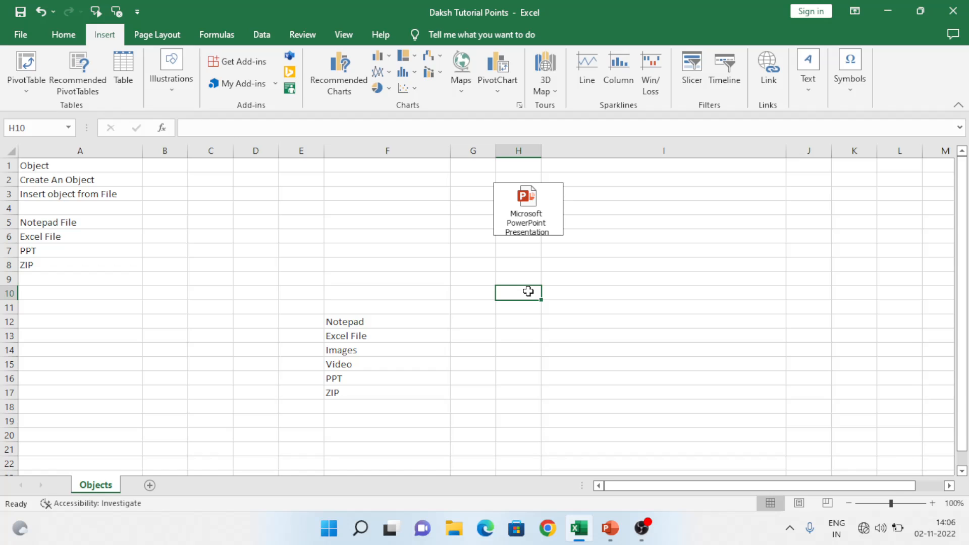
pyautogui.click(809, 90)
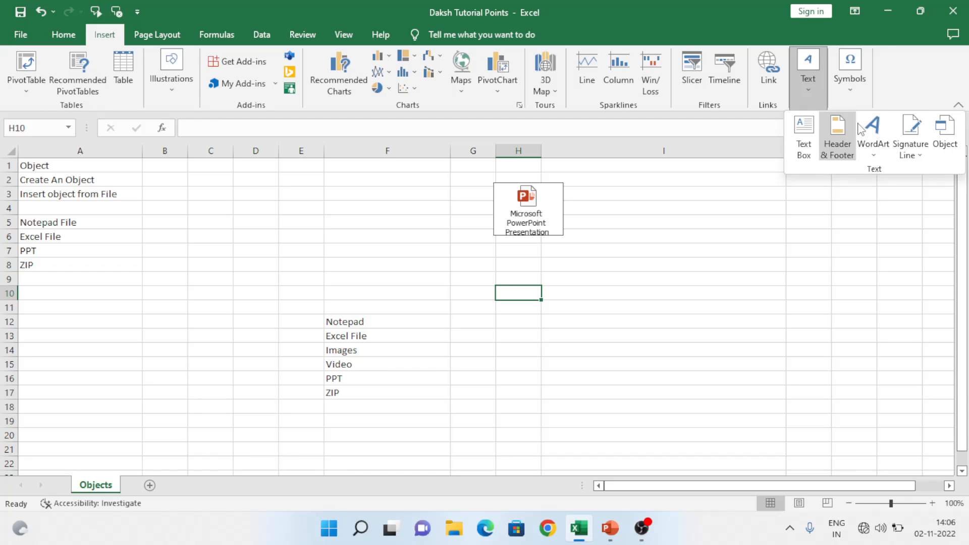
pyautogui.click(942, 135)
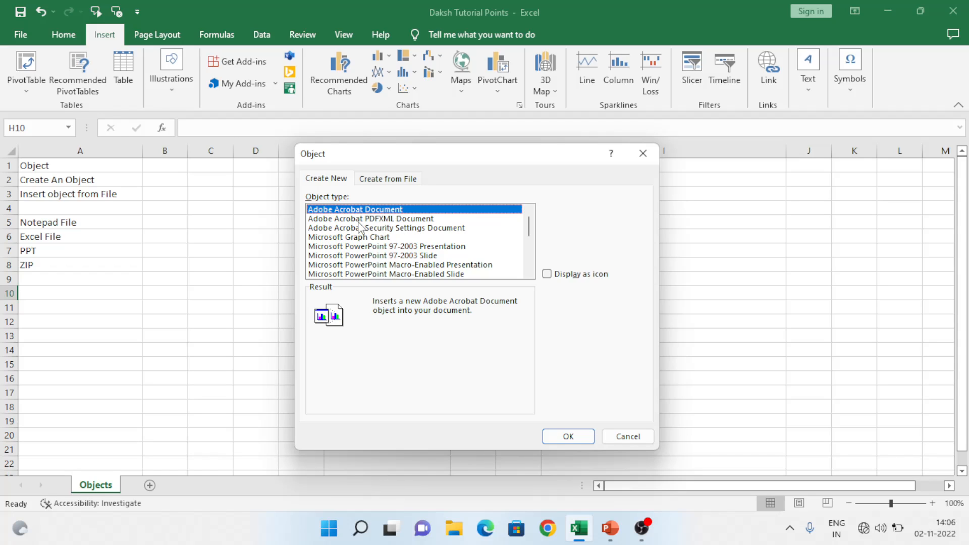
pyautogui.click(374, 228)
pyautogui.click(369, 247)
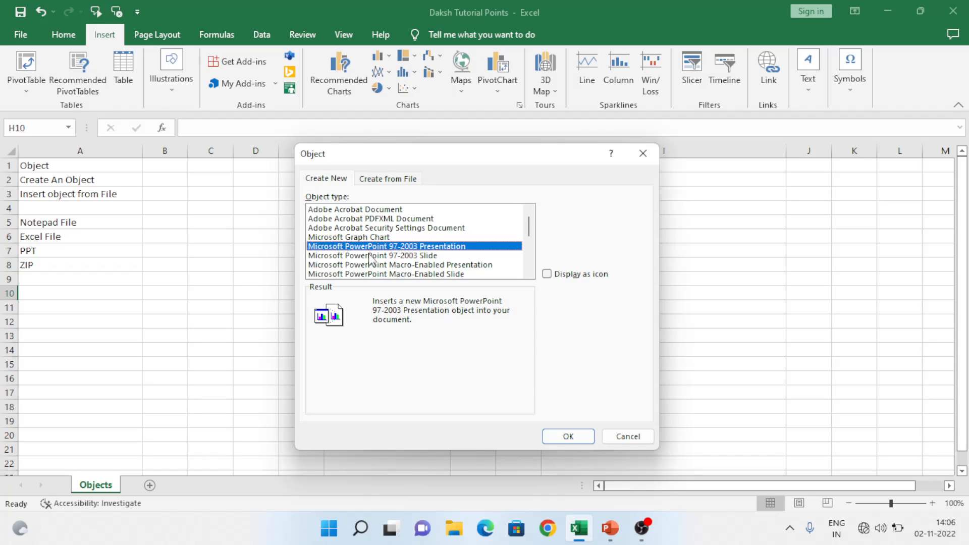
pyautogui.scroll(-2, 376, 252)
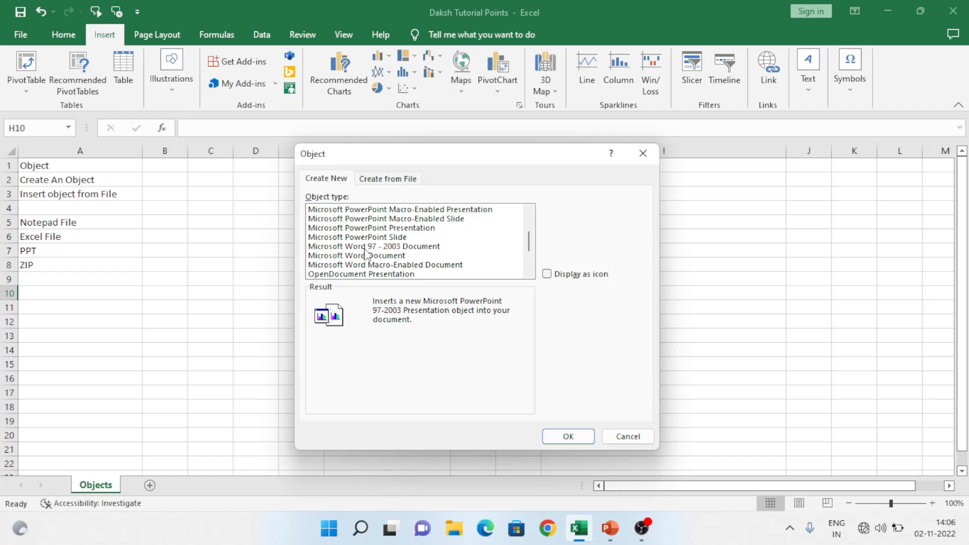
pyautogui.scroll(-1, 376, 252)
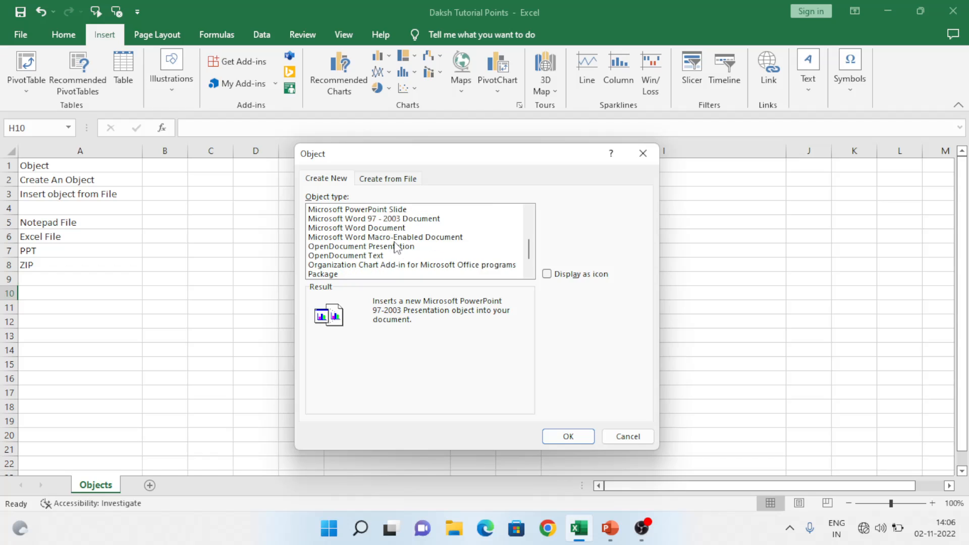
pyautogui.click(346, 229)
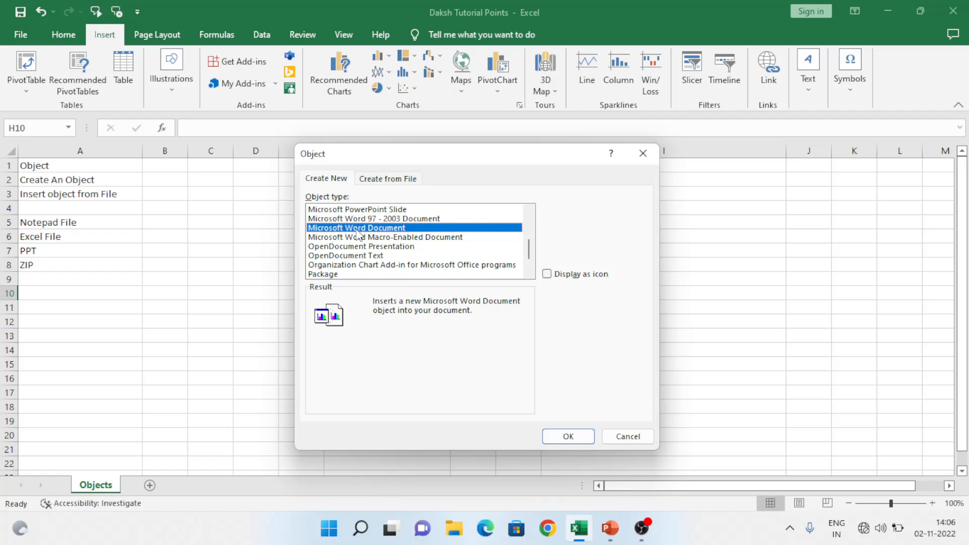
pyautogui.click(547, 274)
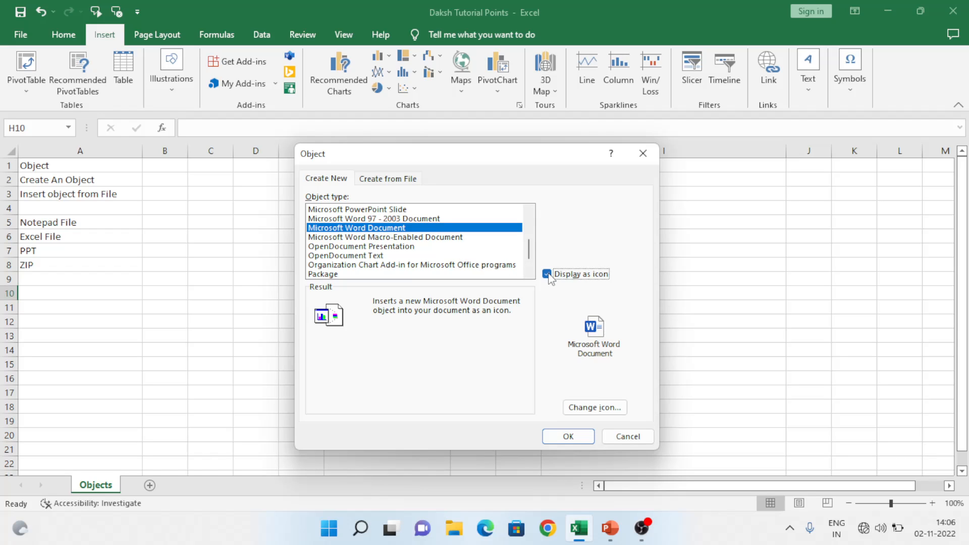
# Caption the Word object's icon "Daksh Tutorials Points", keeping the first Word icon, and insert the object.
pyautogui.click(605, 411)
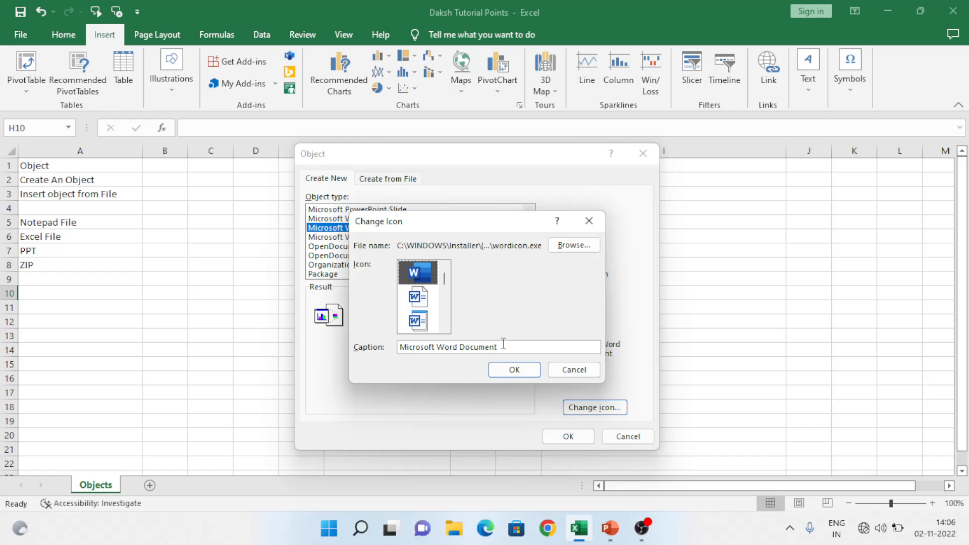
pyautogui.moveTo(502, 347); pyautogui.dragTo(384, 341)
pyautogui.write('Daks')
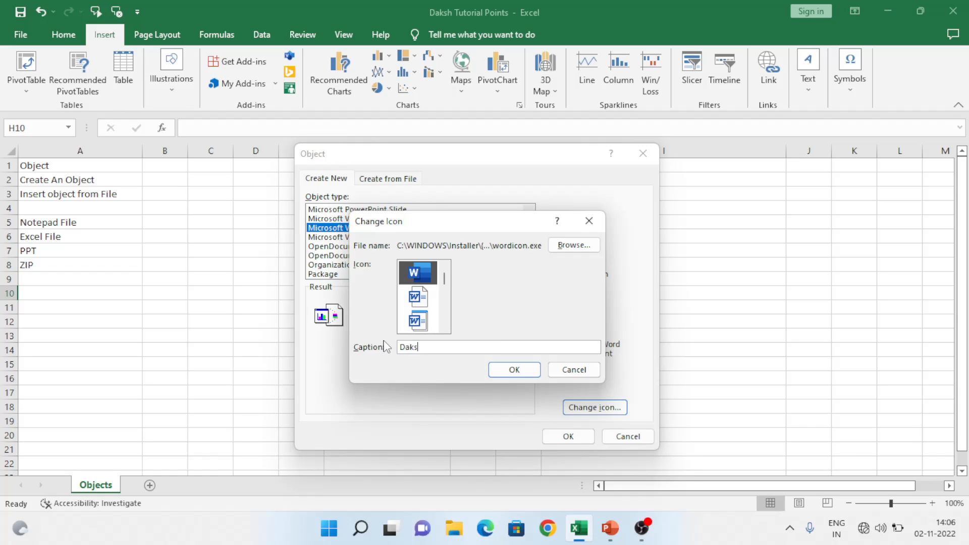
pyautogui.write('h Tutorials Points')
pyautogui.moveTo(444, 280); pyautogui.dragTo(444, 289)
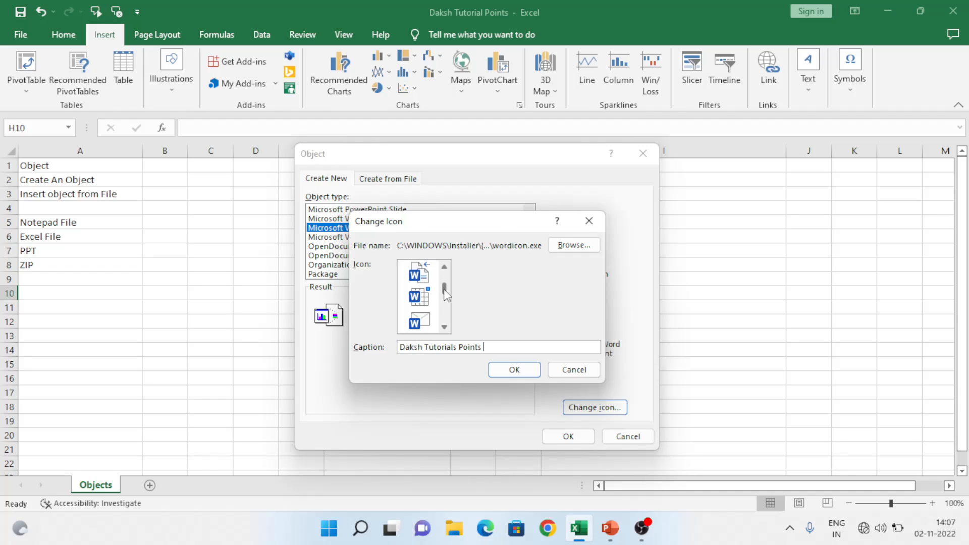
pyautogui.moveTo(446, 293); pyautogui.dragTo(450, 277)
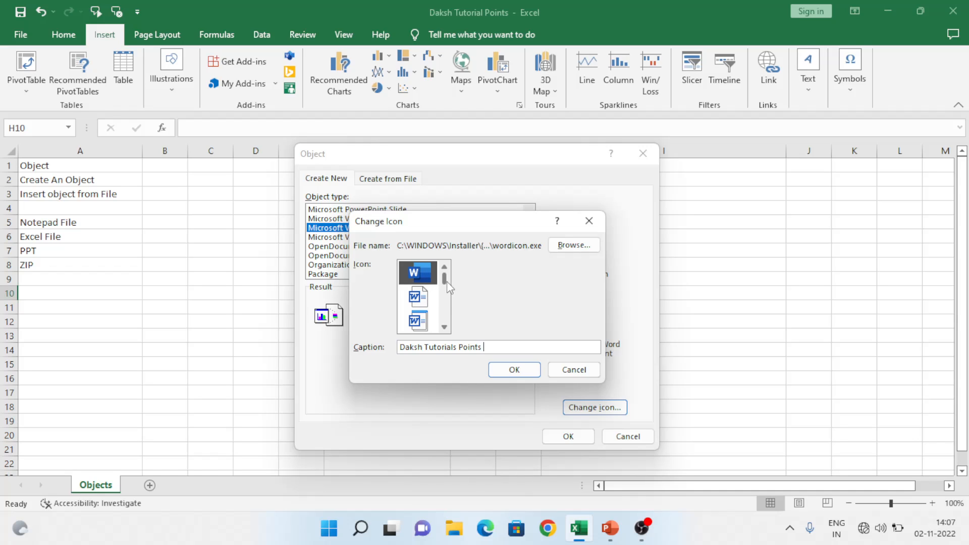
pyautogui.moveTo(447, 280); pyautogui.dragTo(457, 332)
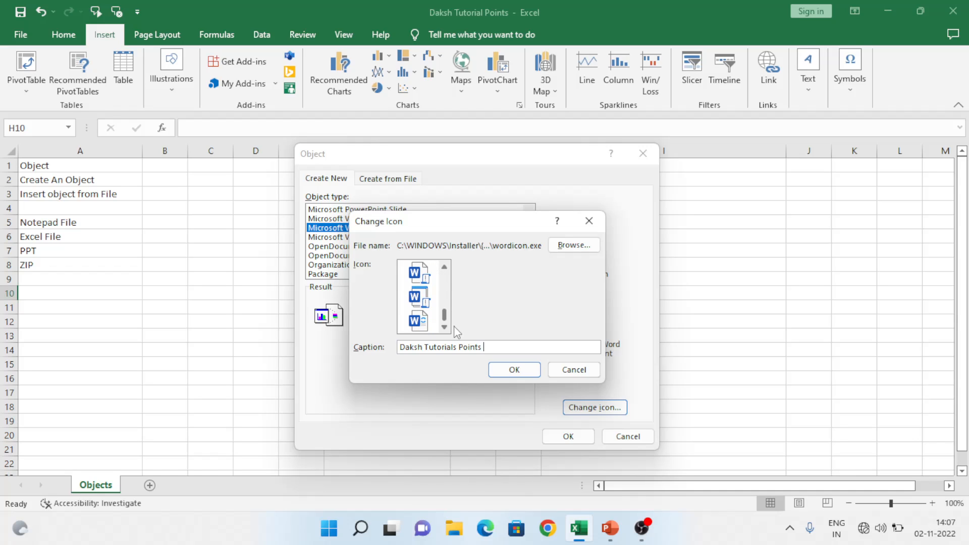
pyautogui.scroll(3, 426, 275)
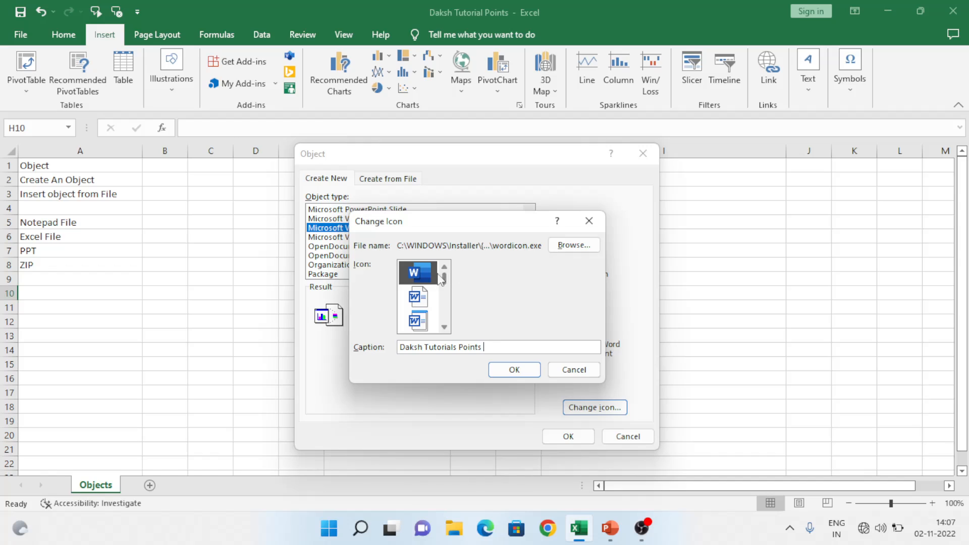
pyautogui.click(514, 370)
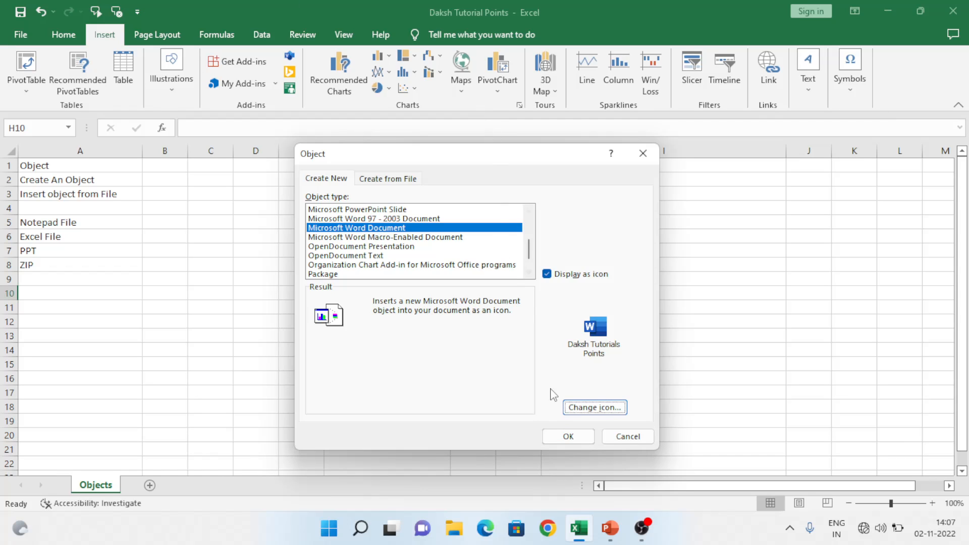
pyautogui.click(569, 437)
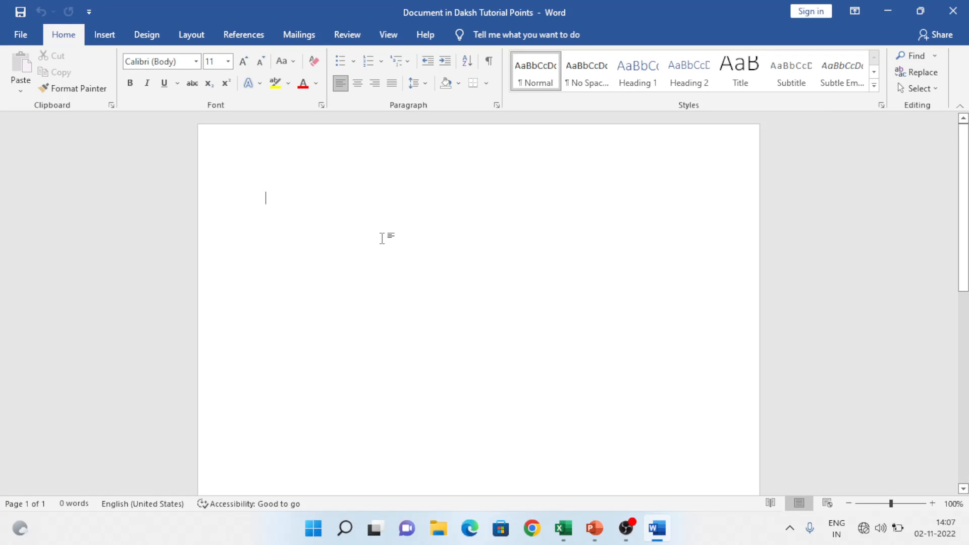
# Draw a flowchart process rectangle in the upper part of the embedded document's page.
pyautogui.click(119, 33)
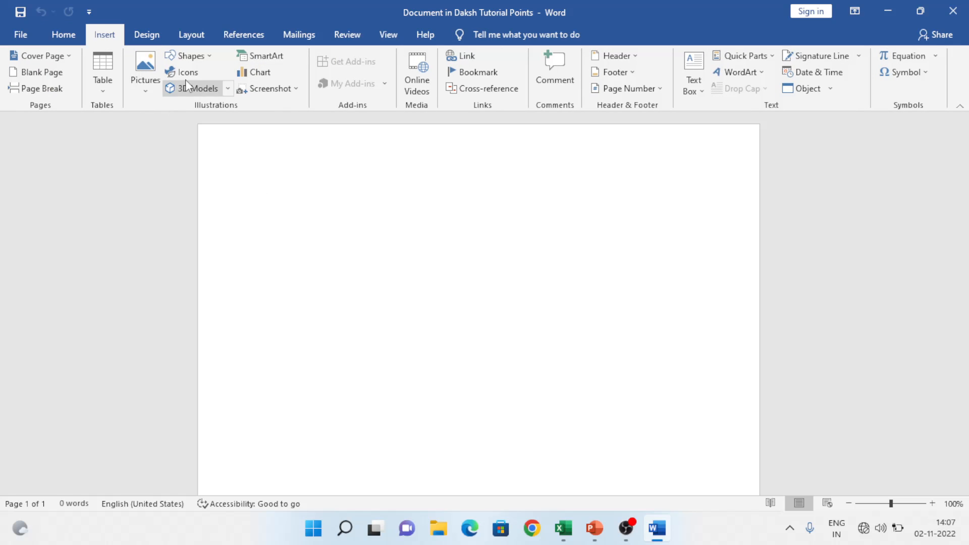
pyautogui.click(206, 52)
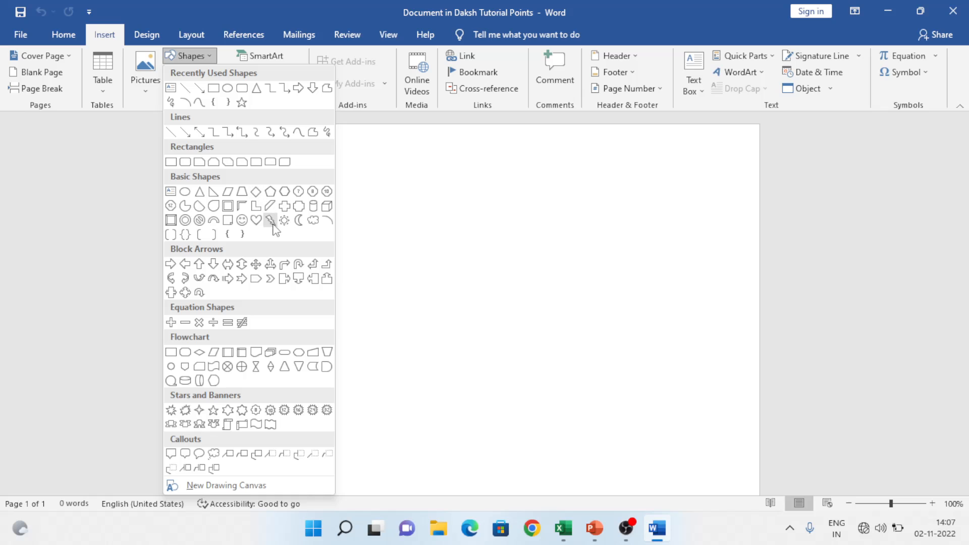
pyautogui.click(171, 352)
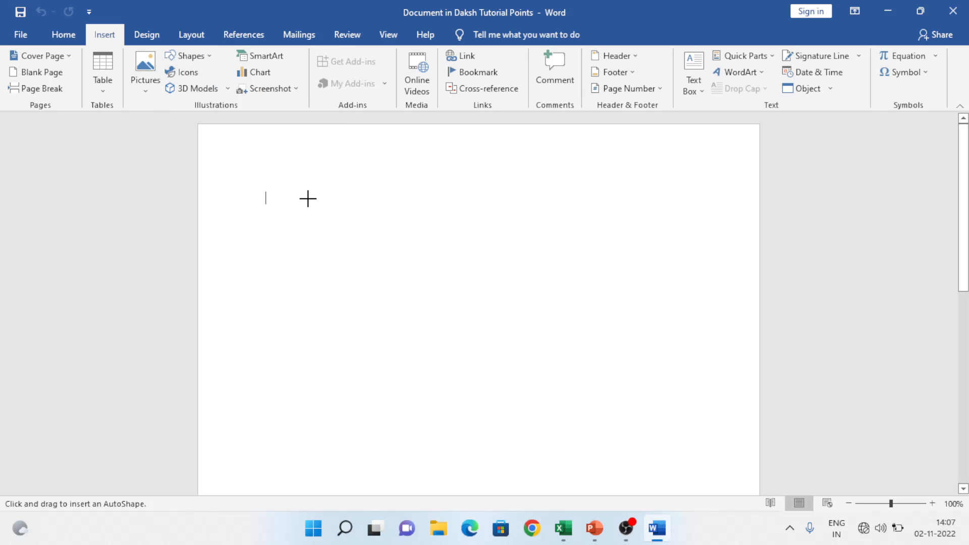
pyautogui.moveTo(301, 182); pyautogui.dragTo(524, 331)
pyautogui.click(284, 361)
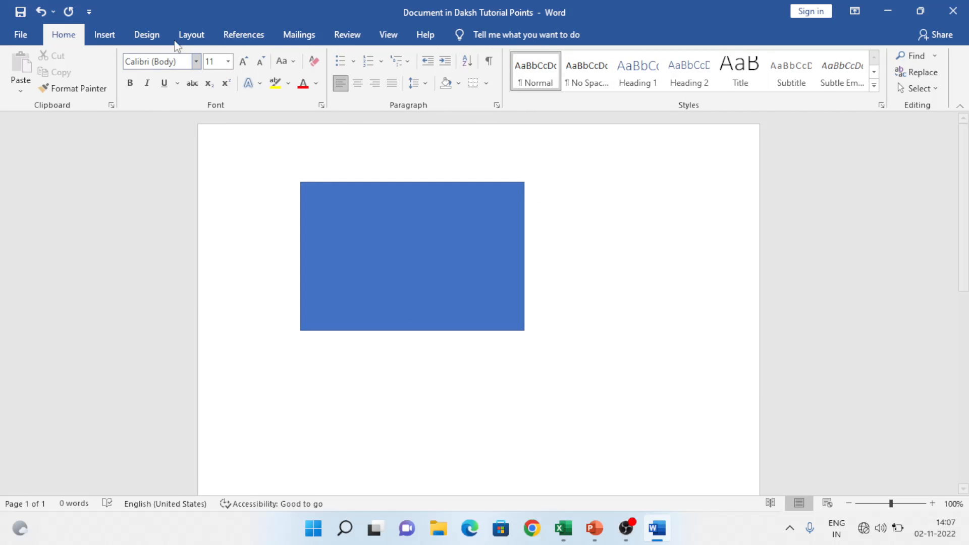
# Add gold WordArt reading "Daksh" just below the blue rectangle and close the embedded document.
pyautogui.click(107, 35)
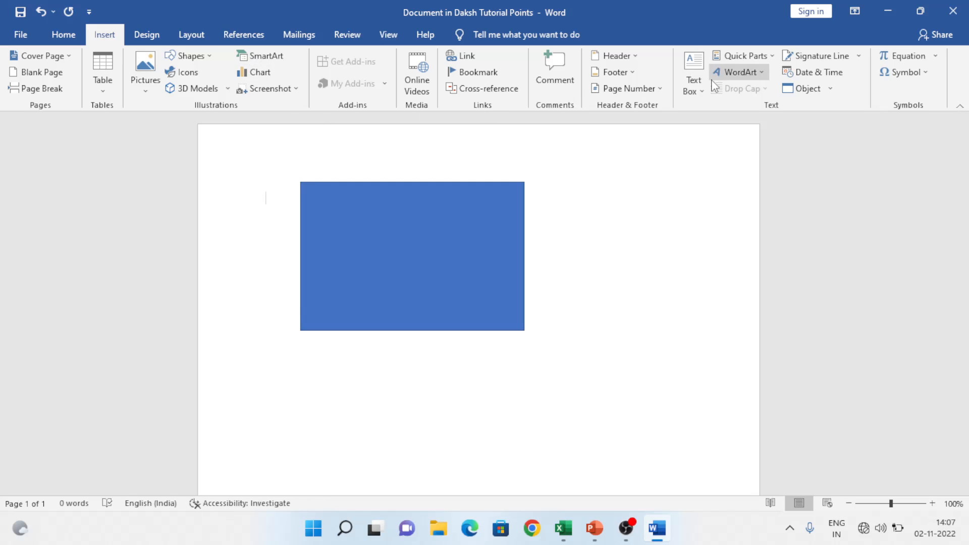
pyautogui.click(755, 75)
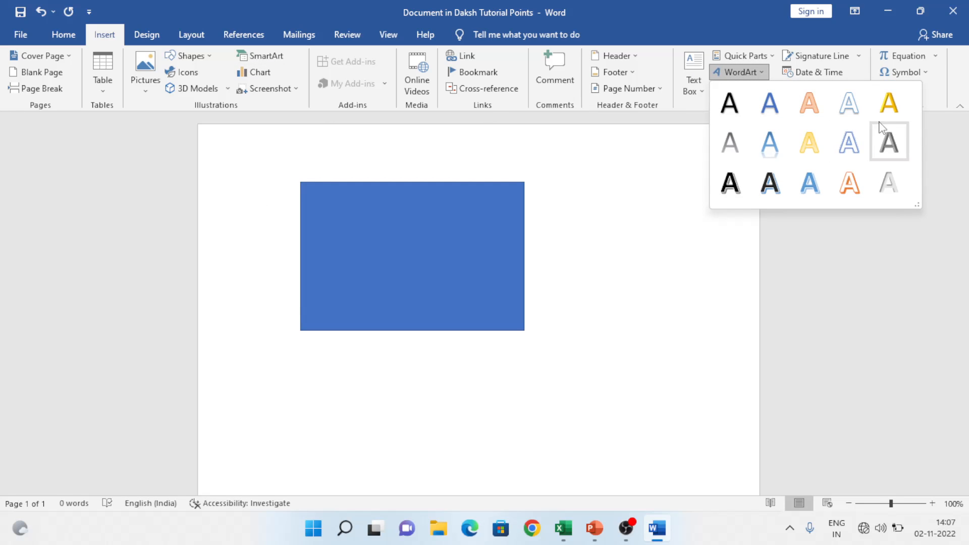
pyautogui.click(889, 103)
pyautogui.click(377, 215)
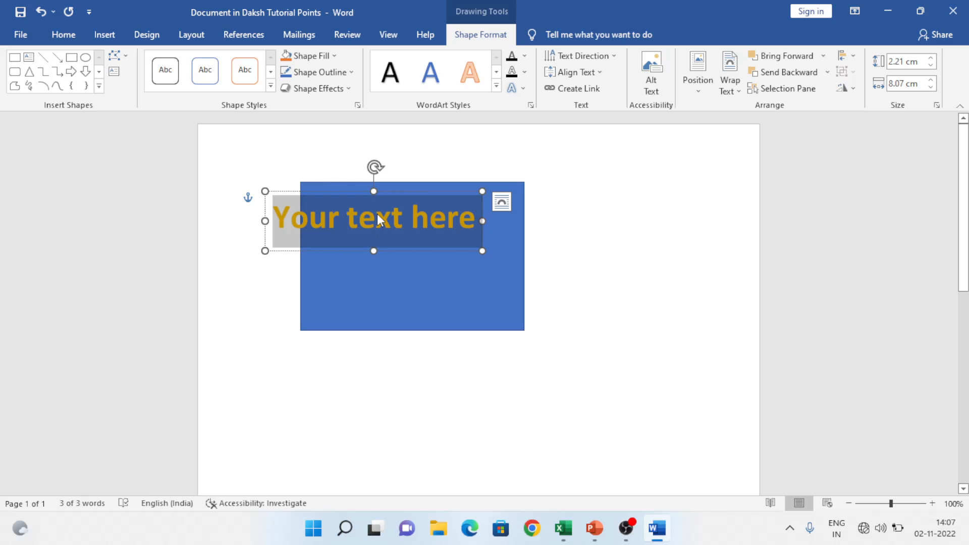
pyautogui.write('Daksh')
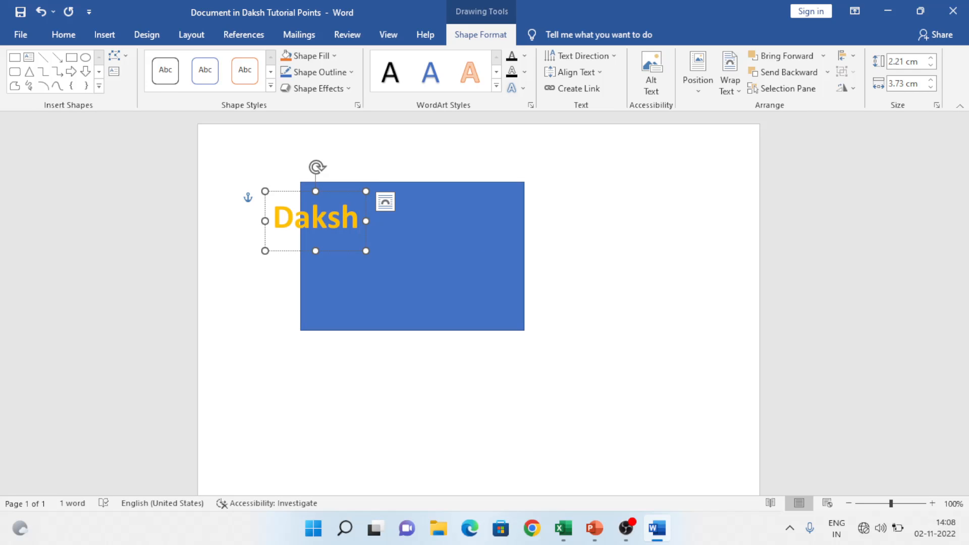
pyautogui.moveTo(349, 192); pyautogui.dragTo(546, 340)
pyautogui.click(628, 276)
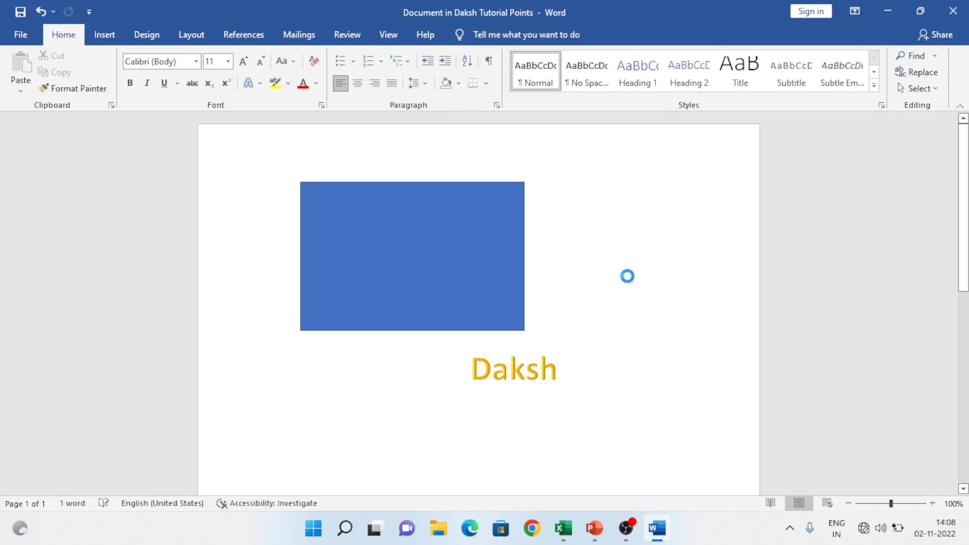
pyautogui.click(957, 14)
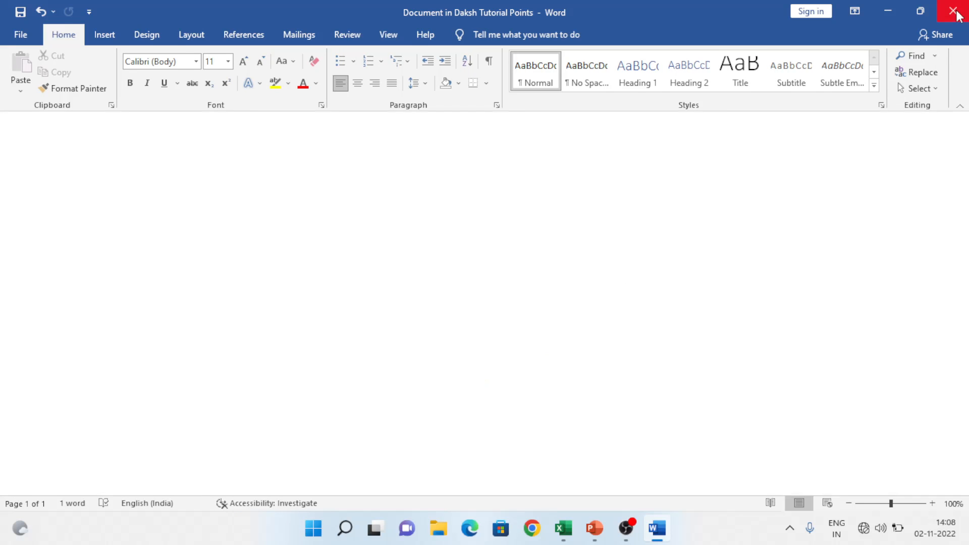
# Widen the embedded Word document object and reposition it across columns G to I, around rows 10 to 14.
pyautogui.click(424, 262)
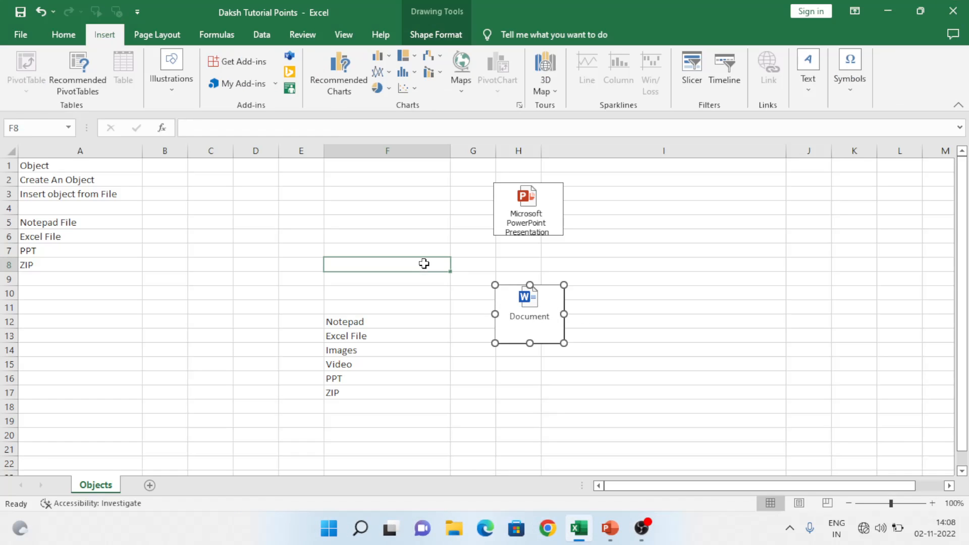
pyautogui.click(538, 317)
pyautogui.moveTo(569, 314); pyautogui.dragTo(656, 311)
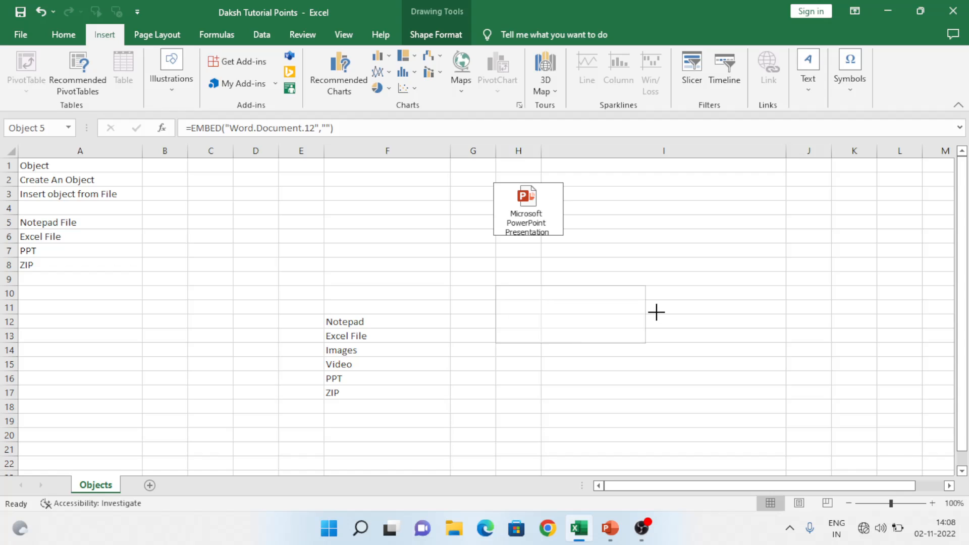
pyautogui.moveTo(547, 284); pyautogui.dragTo(632, 285)
pyautogui.moveTo(587, 246); pyautogui.dragTo(515, 321)
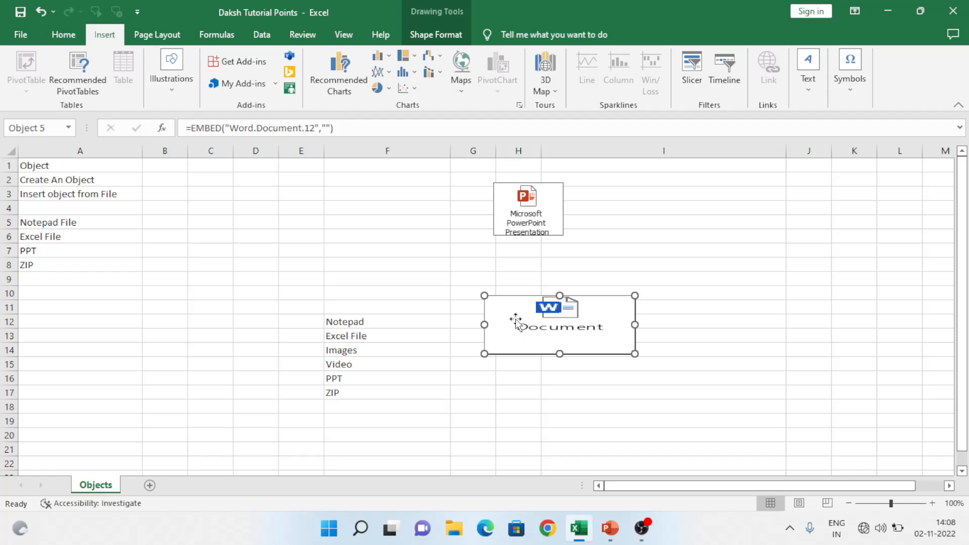
pyautogui.click(337, 263)
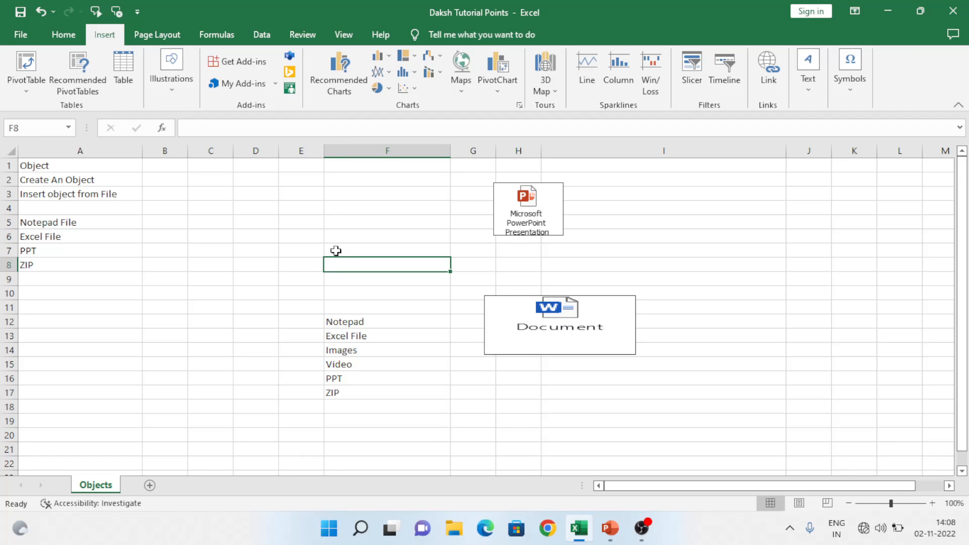
# Shrink the embedded Word document object to a small box across columns H and I at rows 12 and 13.
pyautogui.click(623, 332)
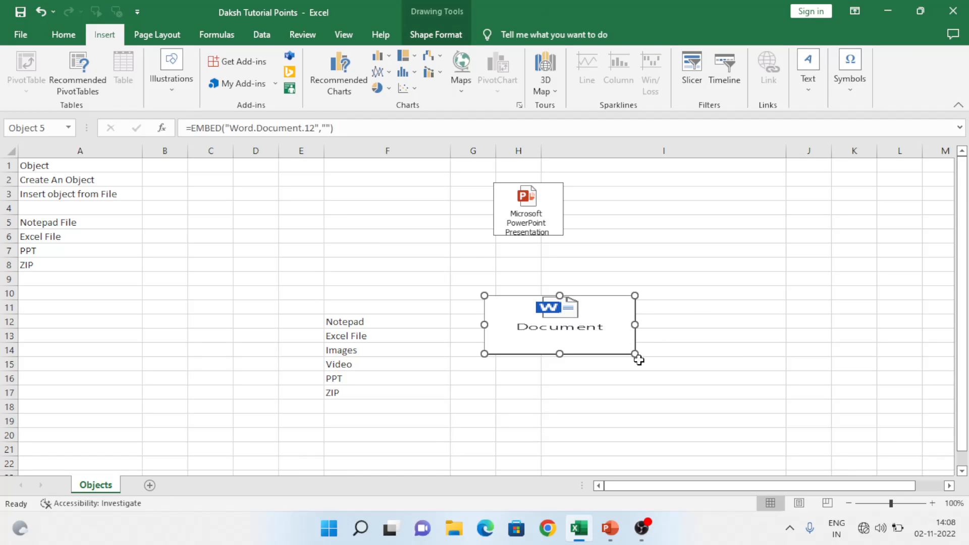
pyautogui.moveTo(635, 354); pyautogui.dragTo(644, 357)
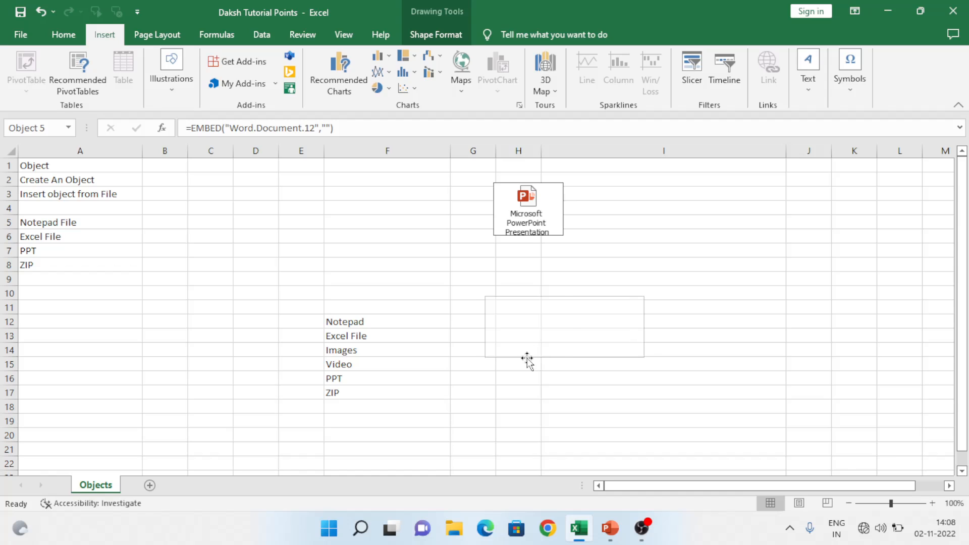
pyautogui.moveTo(484, 326); pyautogui.dragTo(534, 324)
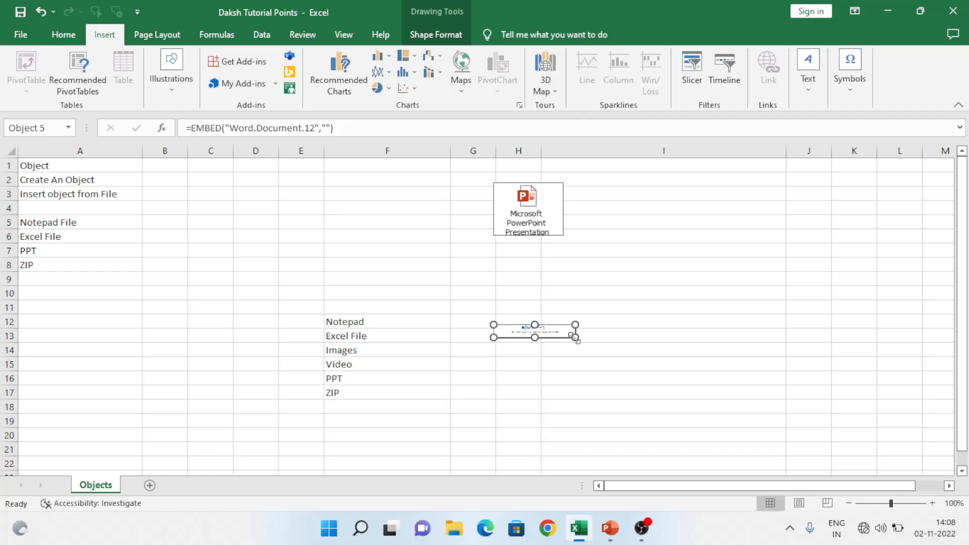
pyautogui.click(635, 336)
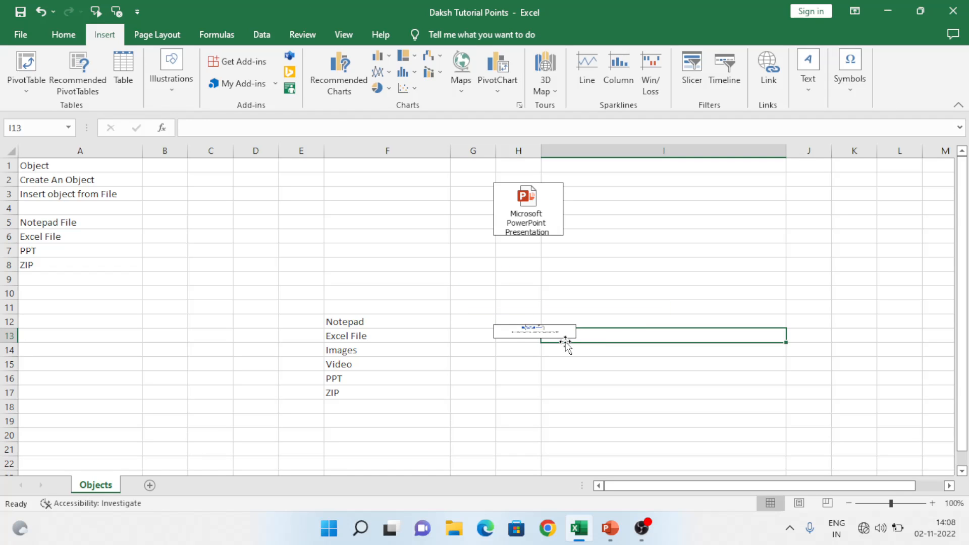
pyautogui.click(515, 332)
pyautogui.click(535, 366)
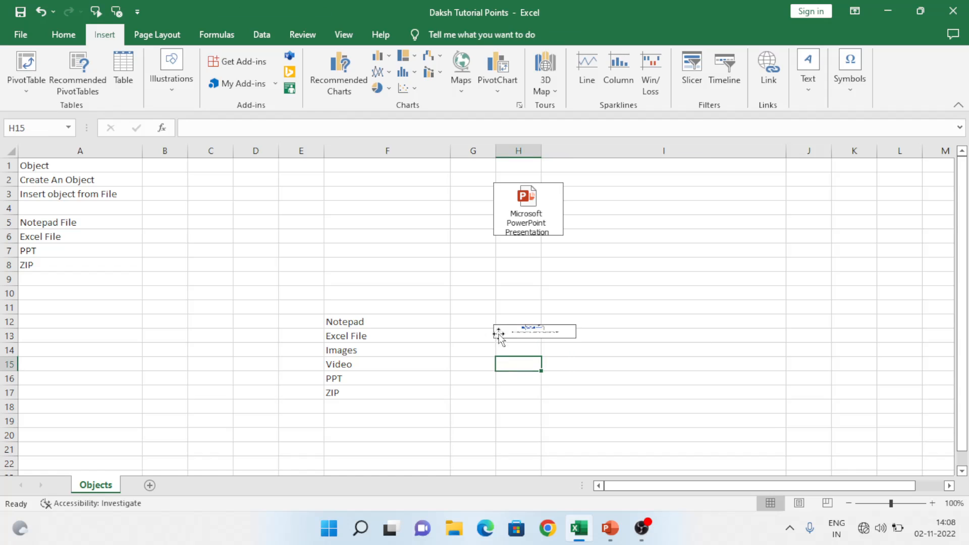
# Reopen the embedded Word document to check its contents, and close it.
pyautogui.click(513, 333)
pyautogui.doubleClick(512, 332)
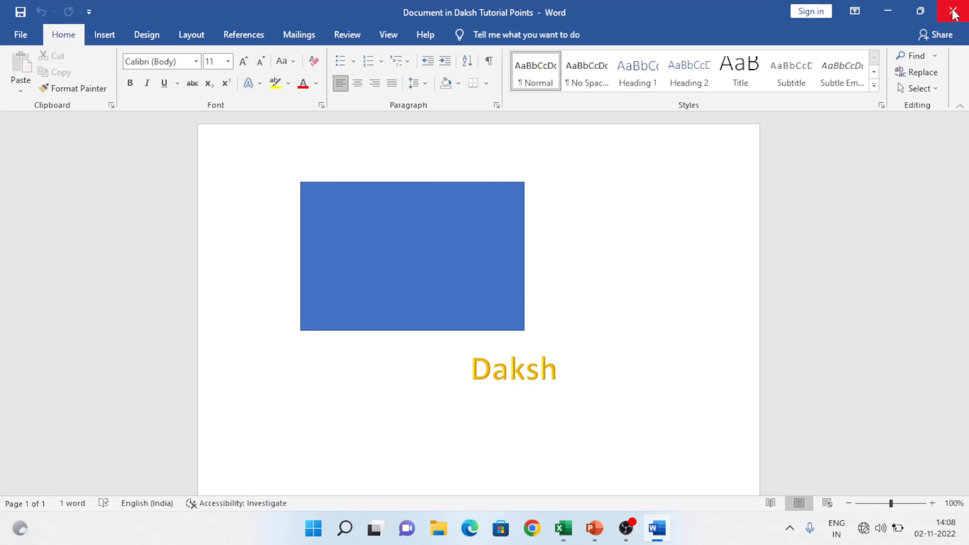
pyautogui.click(954, 11)
pyautogui.click(538, 352)
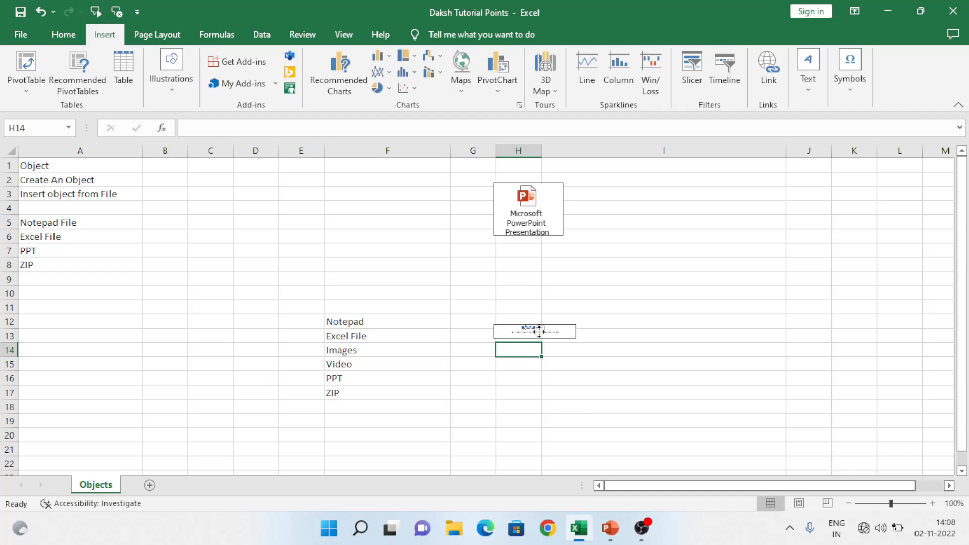
pyautogui.click(539, 332)
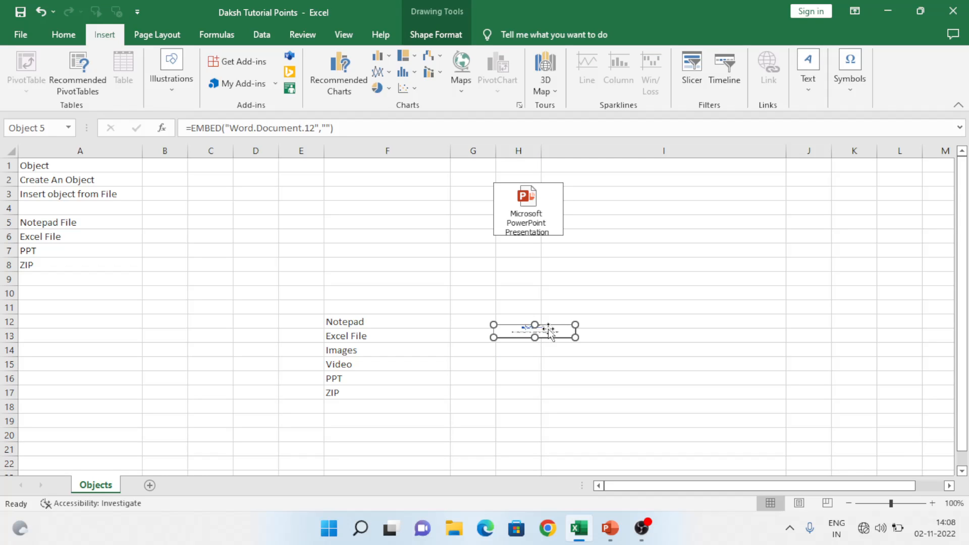
pyautogui.click(453, 319)
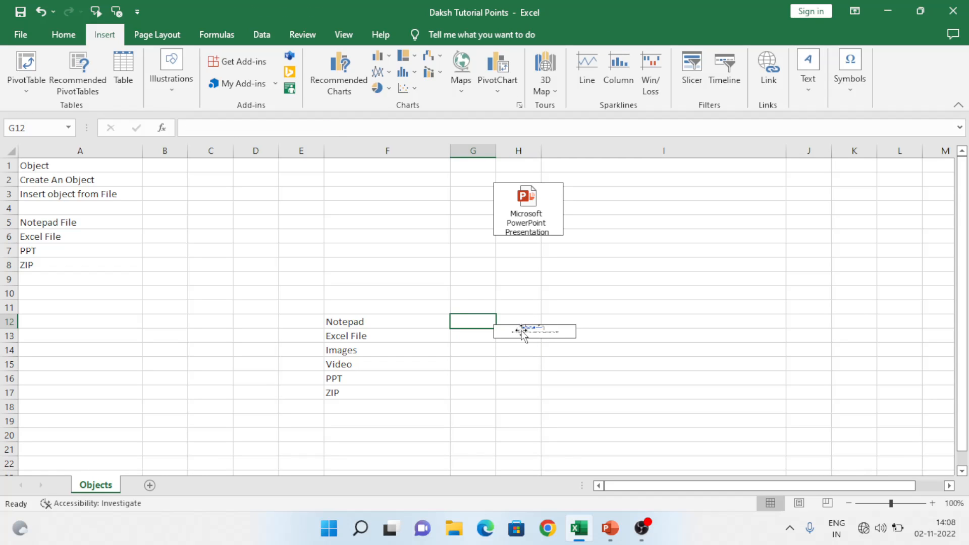
pyautogui.click(365, 292)
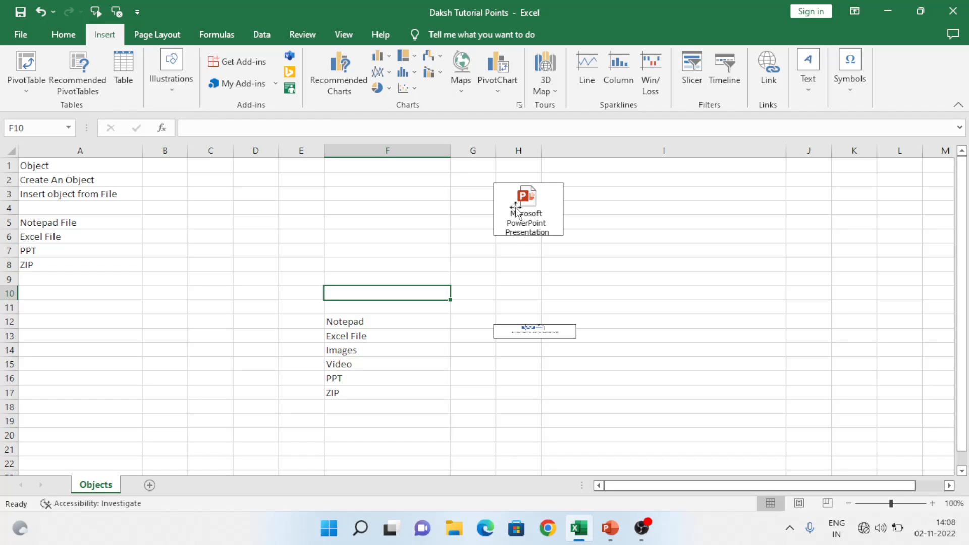
pyautogui.click(89, 178)
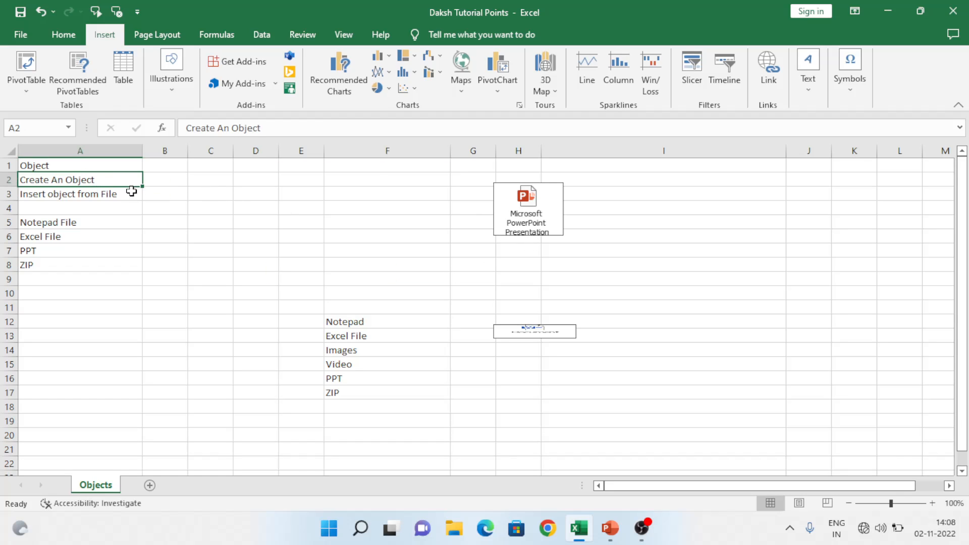
pyautogui.click(95, 196)
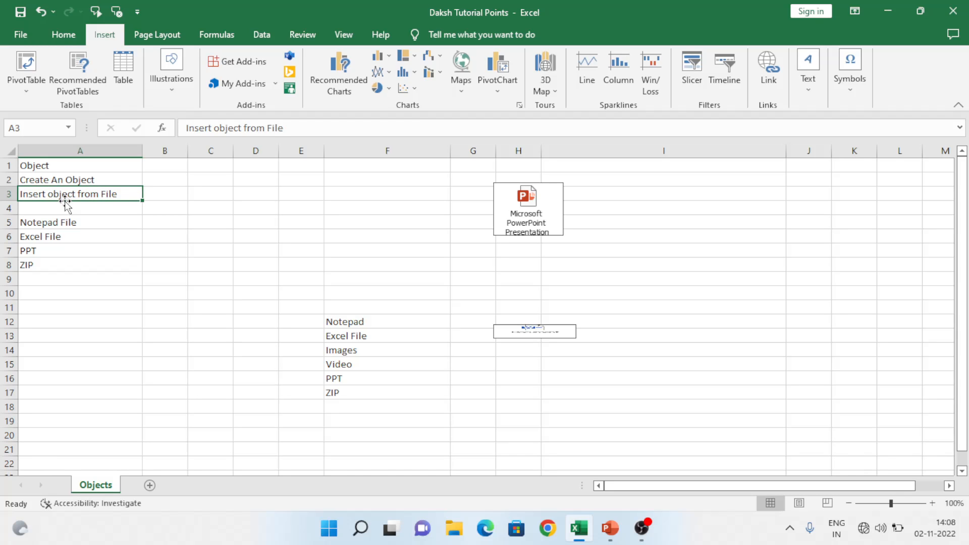
# Try deleting the embedded PowerPoint presentation object and undo each deletion.
pyautogui.click(535, 215)
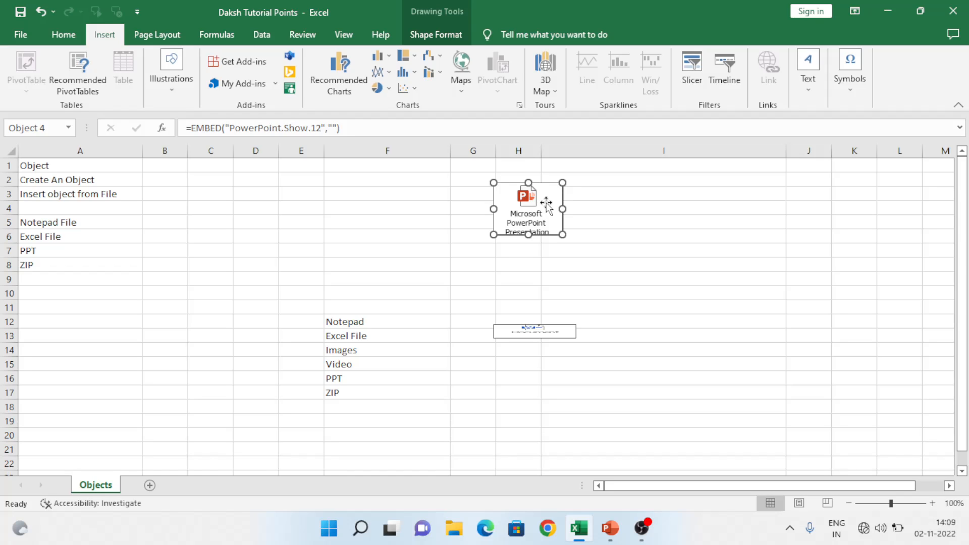
pyautogui.press('Delete')
pyautogui.click(556, 333)
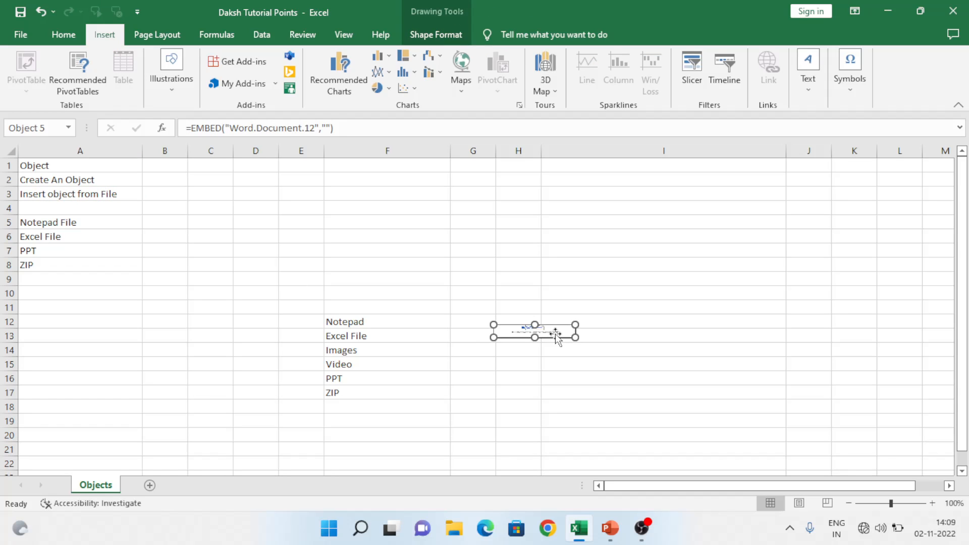
pyautogui.click(425, 269)
pyautogui.hotkey('ctrl', 'z')
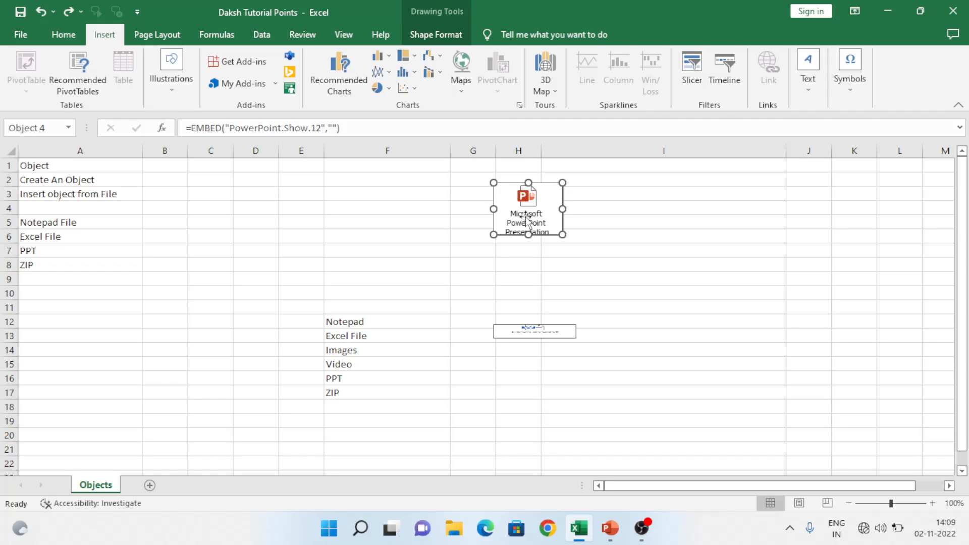
pyautogui.press('Delete')
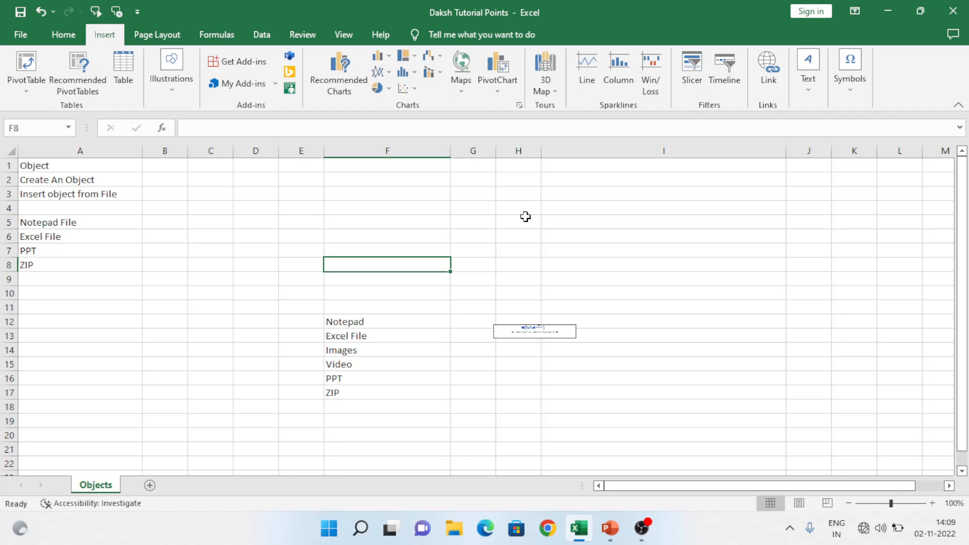
pyautogui.hotkey('ctrl', 'z')
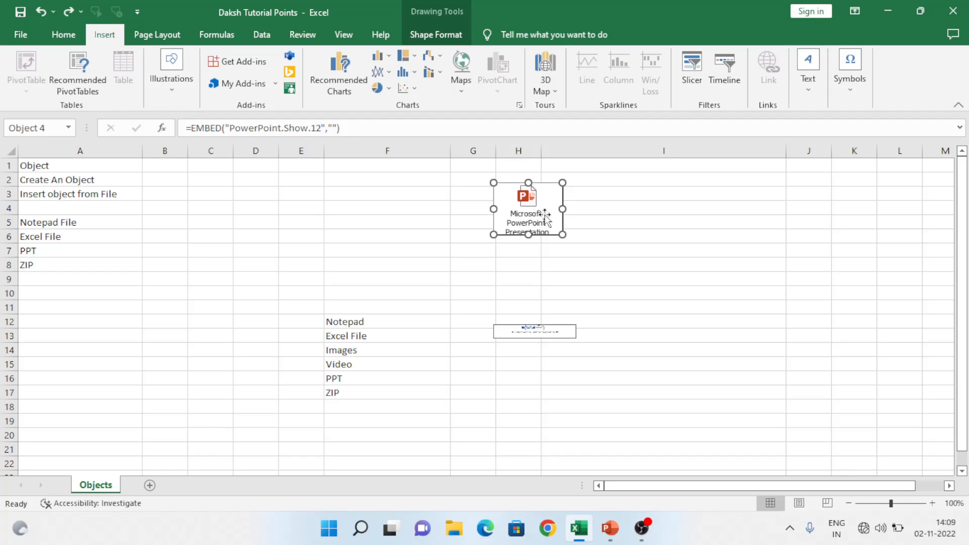
# Delete the embedded PowerPoint presentation and Word document objects from the worksheet.
pyautogui.press('Delete')
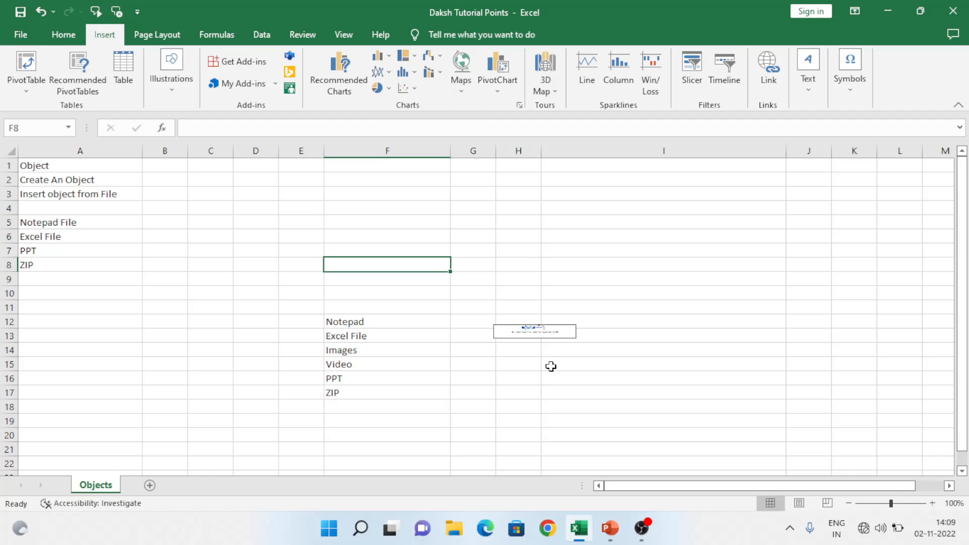
pyautogui.click(545, 330)
pyautogui.press('Delete')
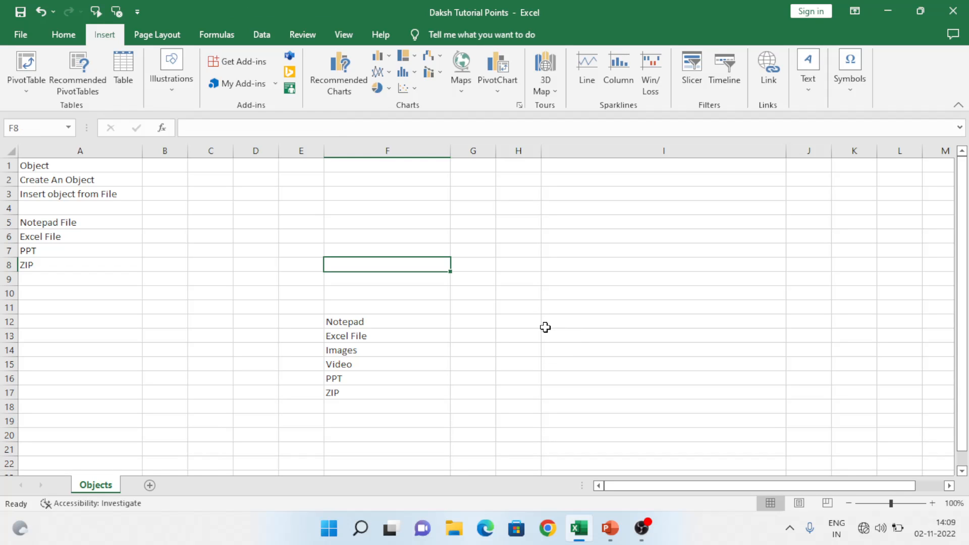
pyautogui.click(306, 236)
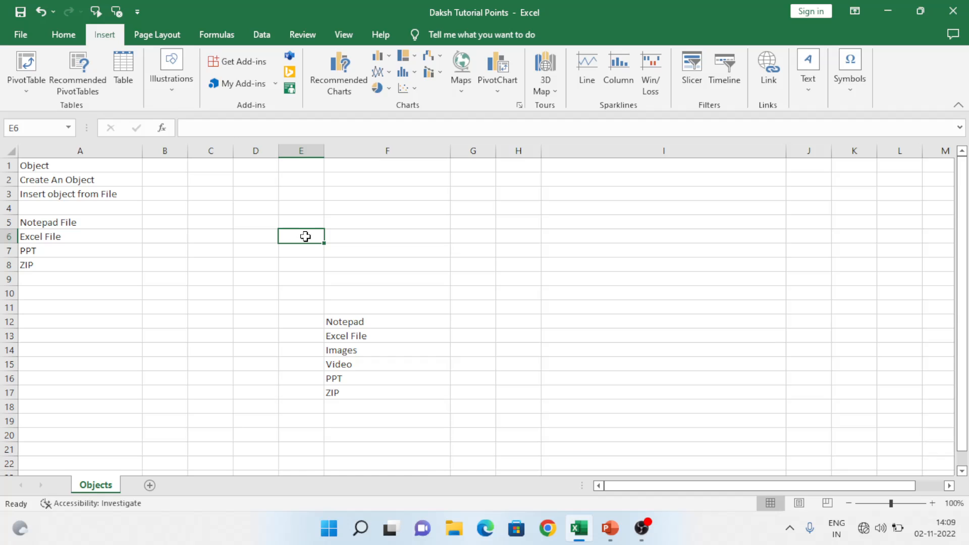
pyautogui.press('Right')
pyautogui.hotkey('ctrl', 'Down')
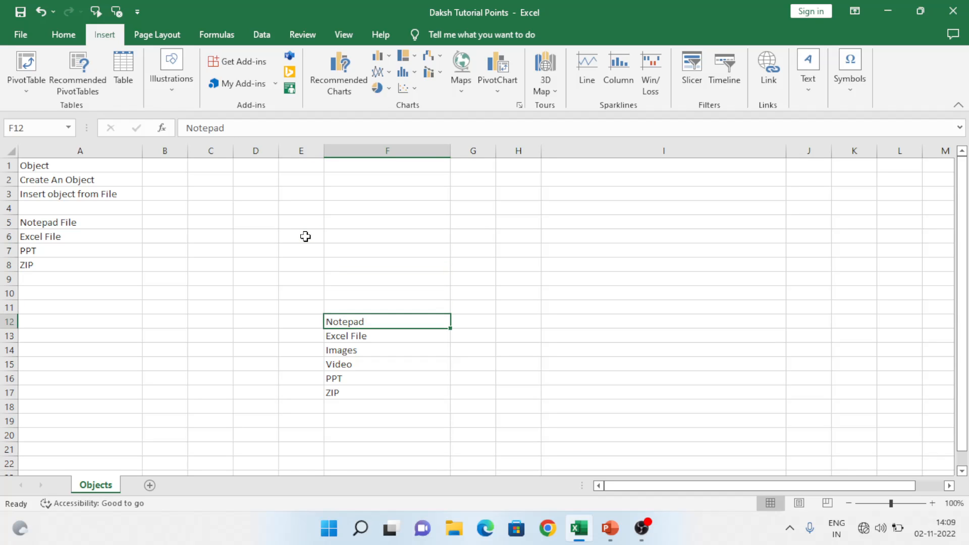
pyautogui.hotkey('ctrl', 'shift', 'Down')
pyautogui.hotkey('ctrl', 'Home')
pyautogui.press('Down')
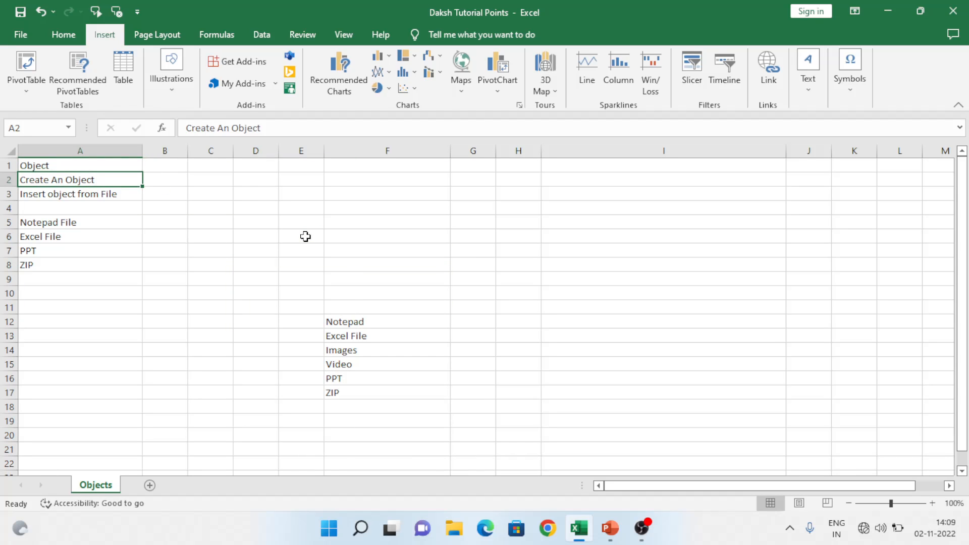
pyautogui.press('Down')
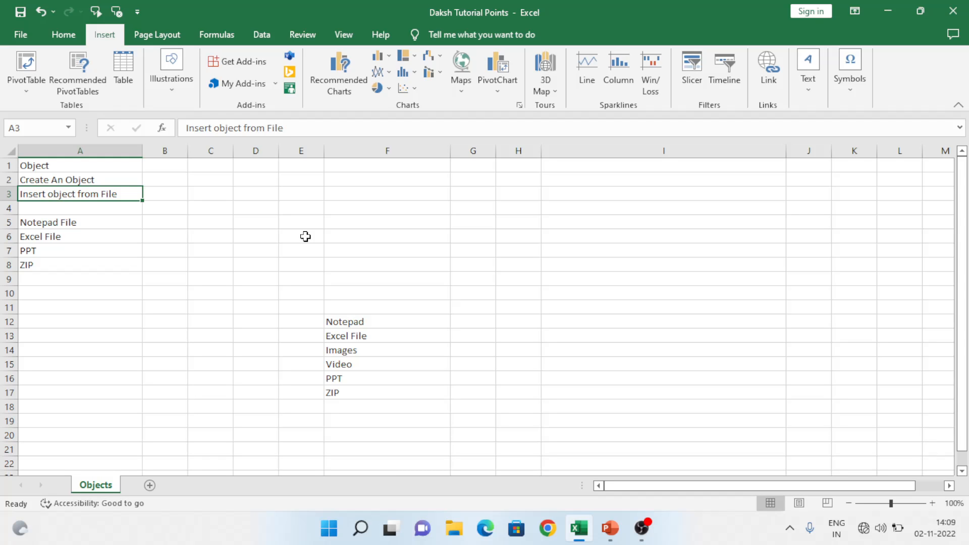
pyautogui.click(329, 249)
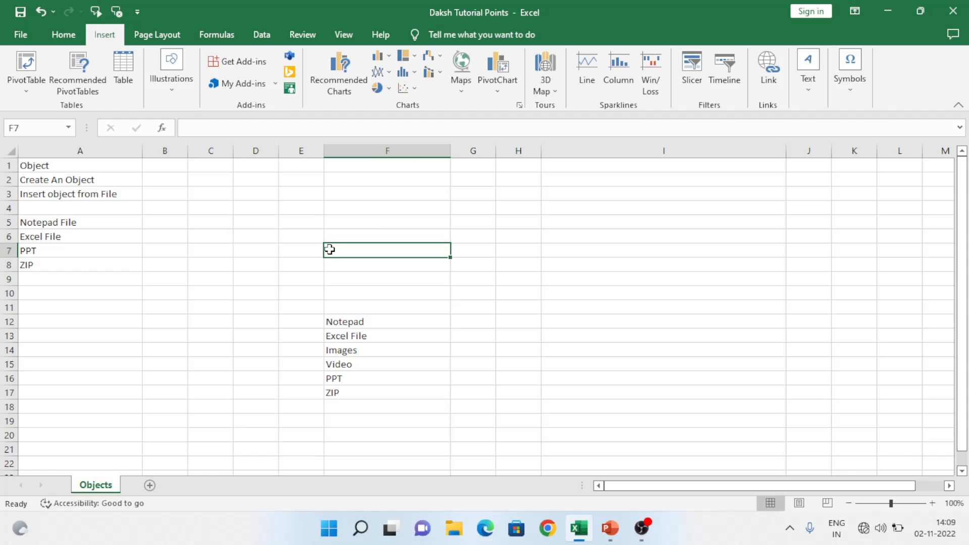
# Select cell A3 and open the Object dialog for creating an object from an existing file, moved clear of the cell data.
pyautogui.click(84, 195)
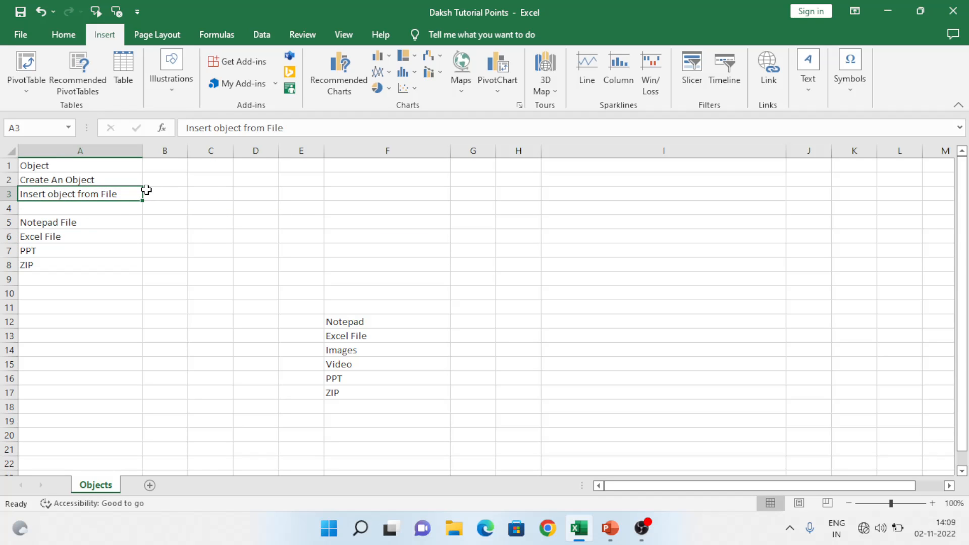
pyautogui.click(82, 37)
pyautogui.click(157, 35)
pyautogui.click(104, 34)
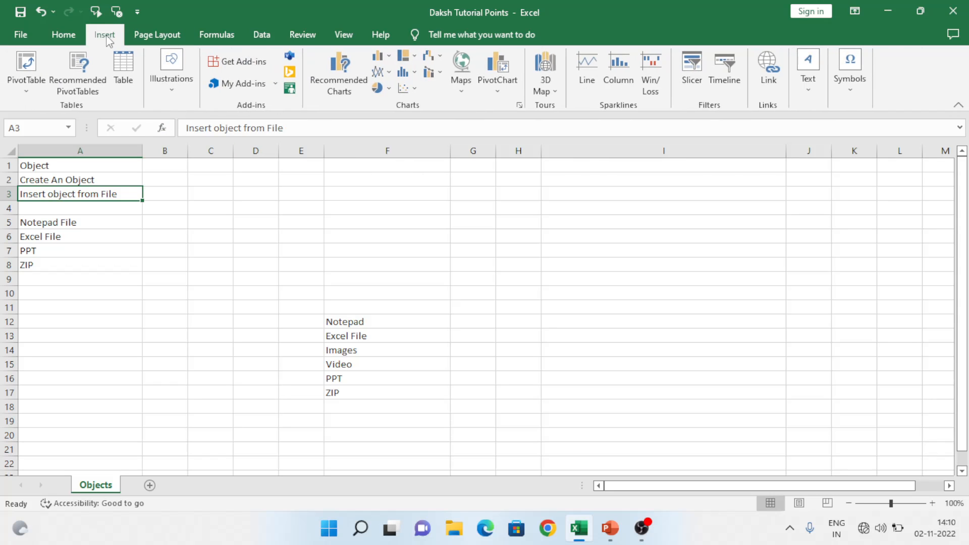
pyautogui.click(810, 94)
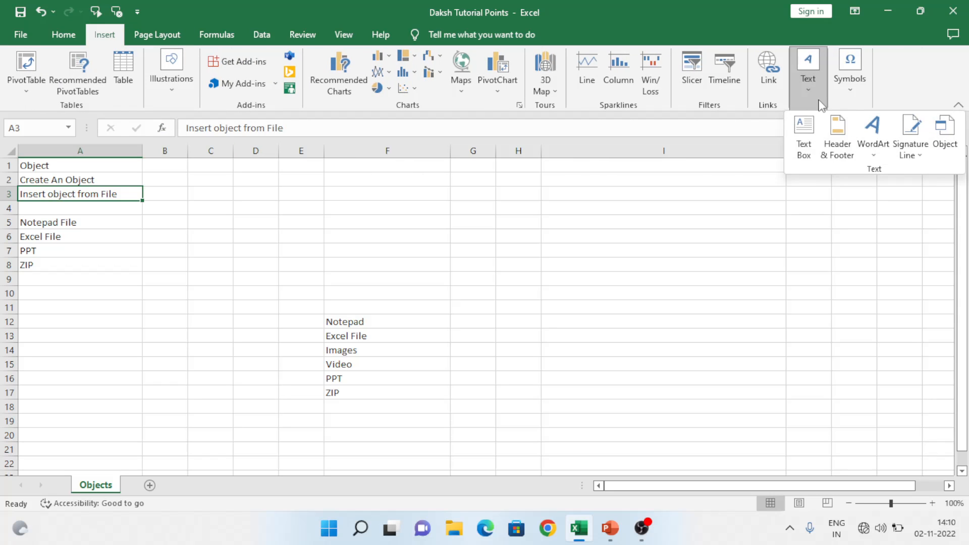
pyautogui.click(944, 136)
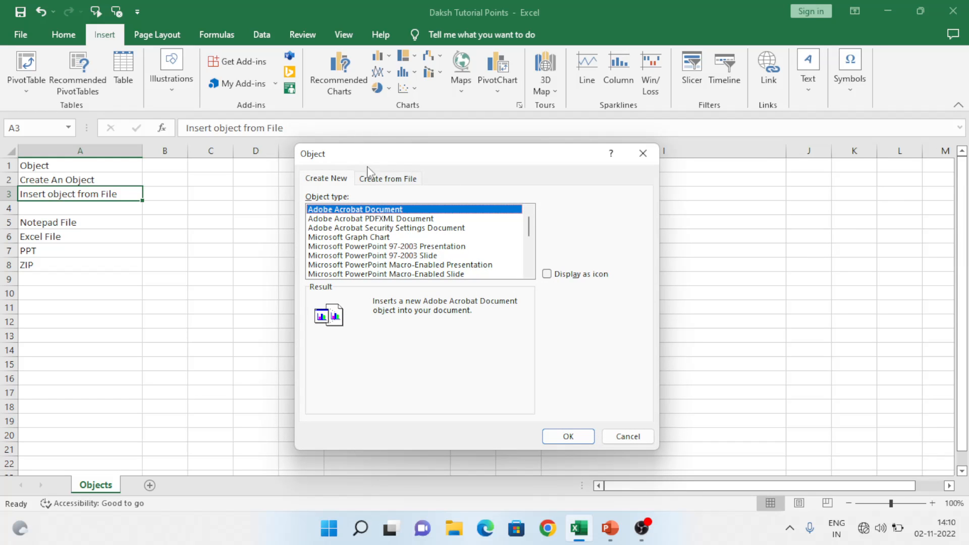
pyautogui.moveTo(387, 158); pyautogui.dragTo(467, 146)
pyautogui.click(469, 170)
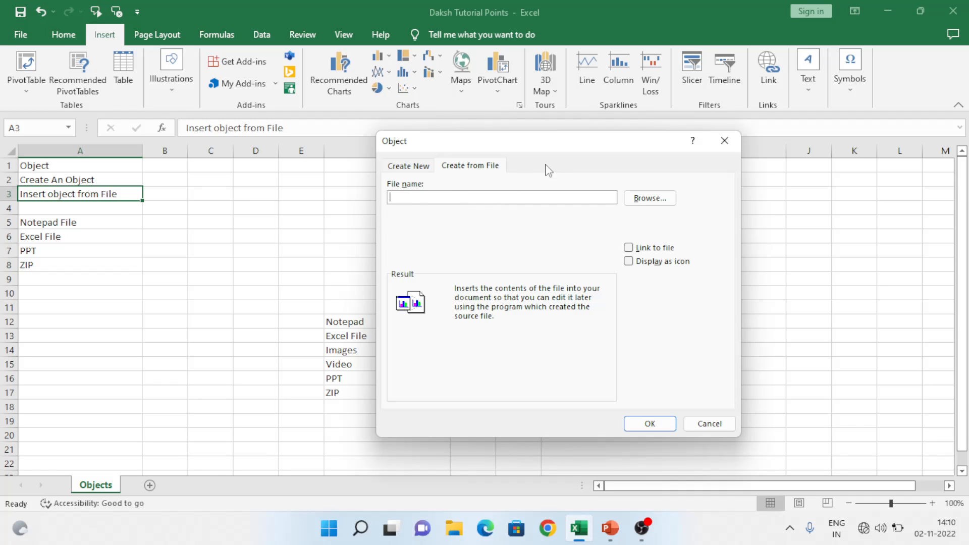
pyautogui.moveTo(547, 147); pyautogui.dragTo(660, 138)
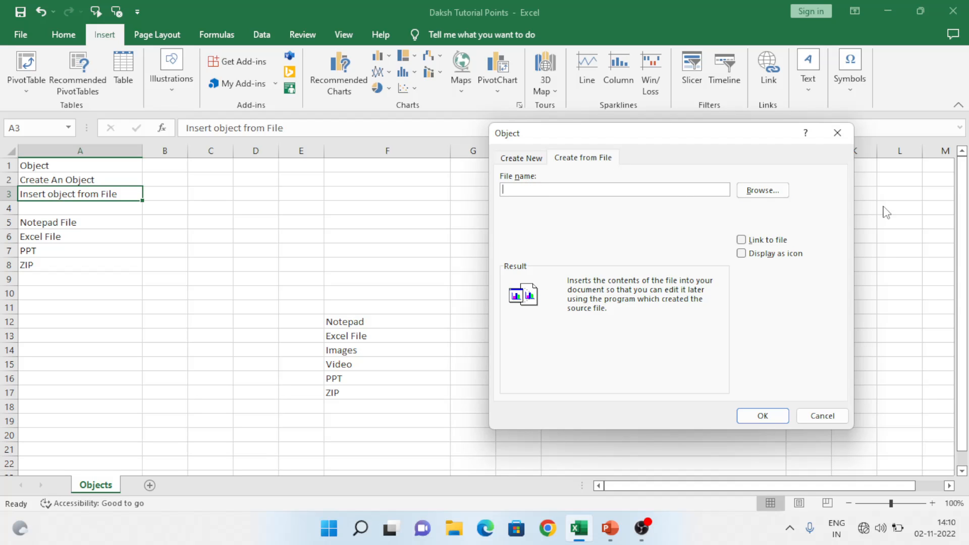
# Embed the Monthly Report text file from the Desktop's Sample Files folder, displayed as an icon.
pyautogui.click(760, 192)
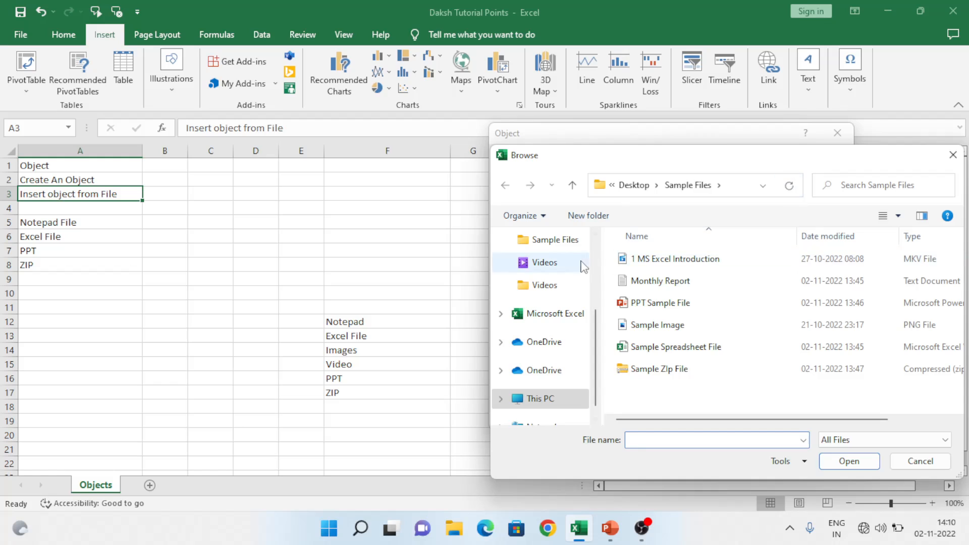
pyautogui.scroll(2, 539, 263)
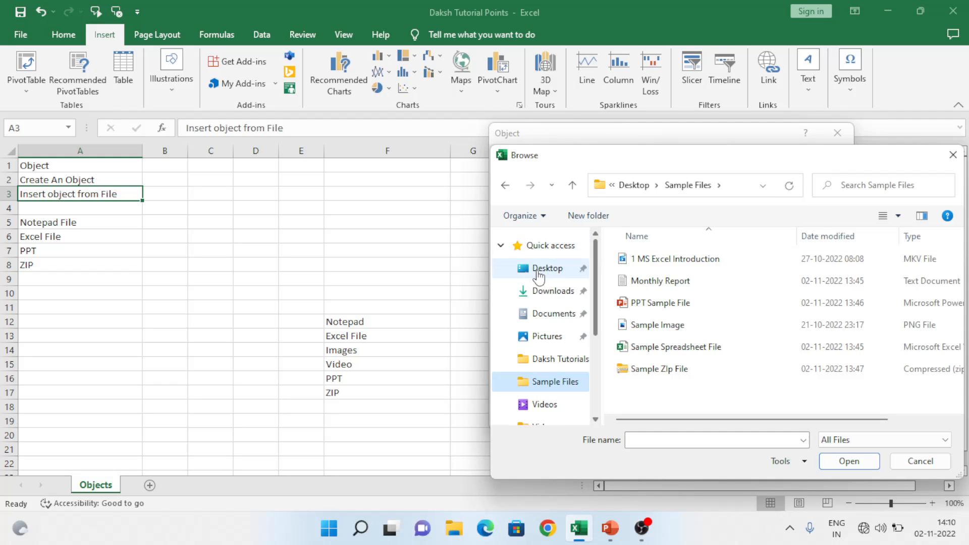
pyautogui.click(539, 269)
pyautogui.doubleClick(657, 273)
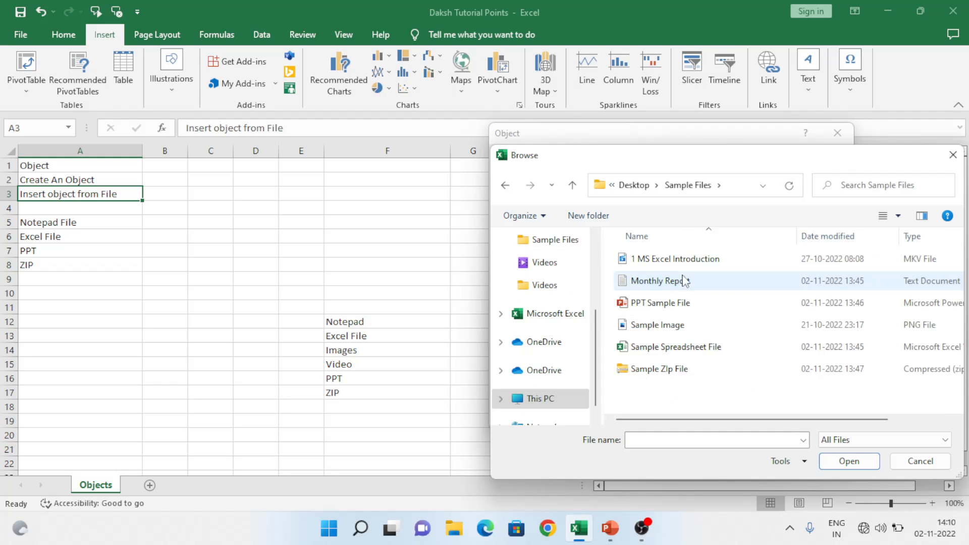
pyautogui.moveTo(717, 162); pyautogui.dragTo(532, 141)
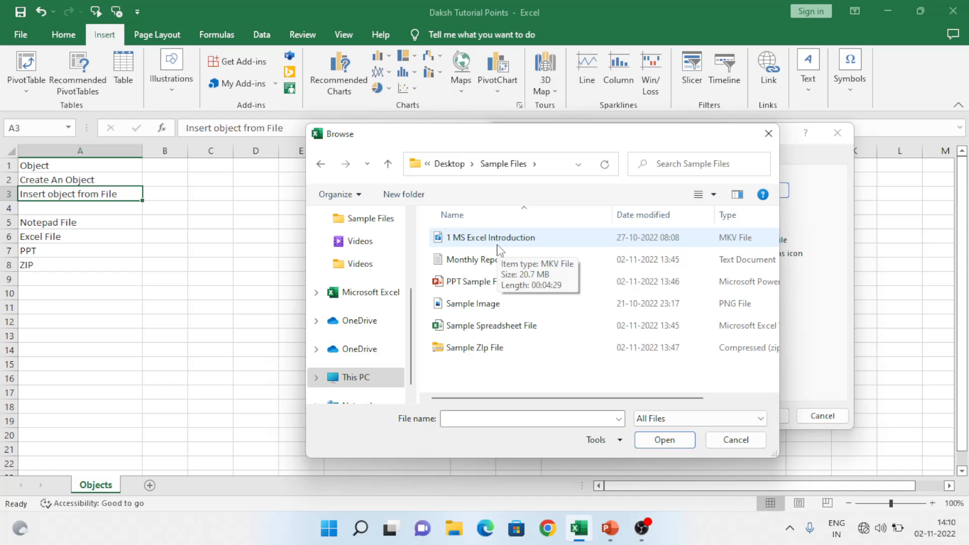
pyautogui.moveTo(523, 142); pyautogui.dragTo(675, 147)
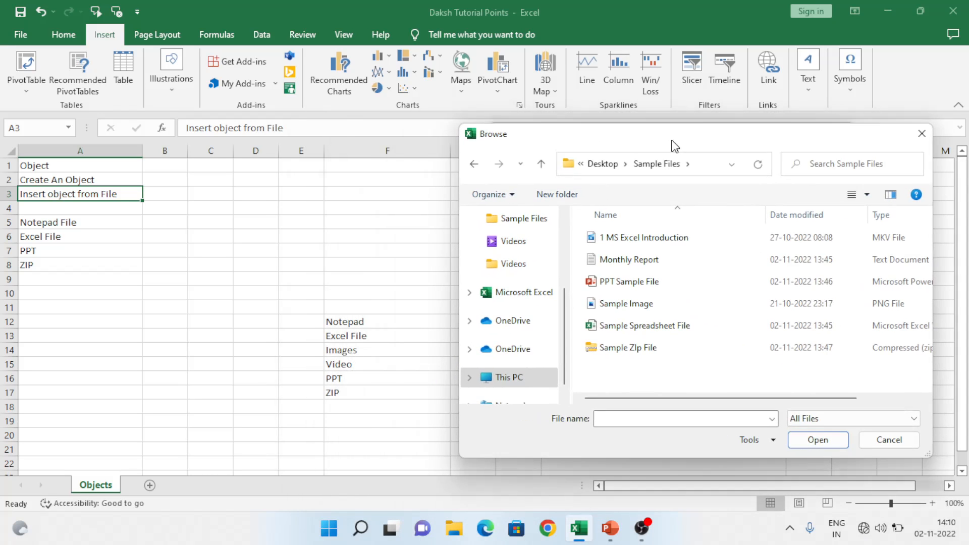
pyautogui.click(651, 262)
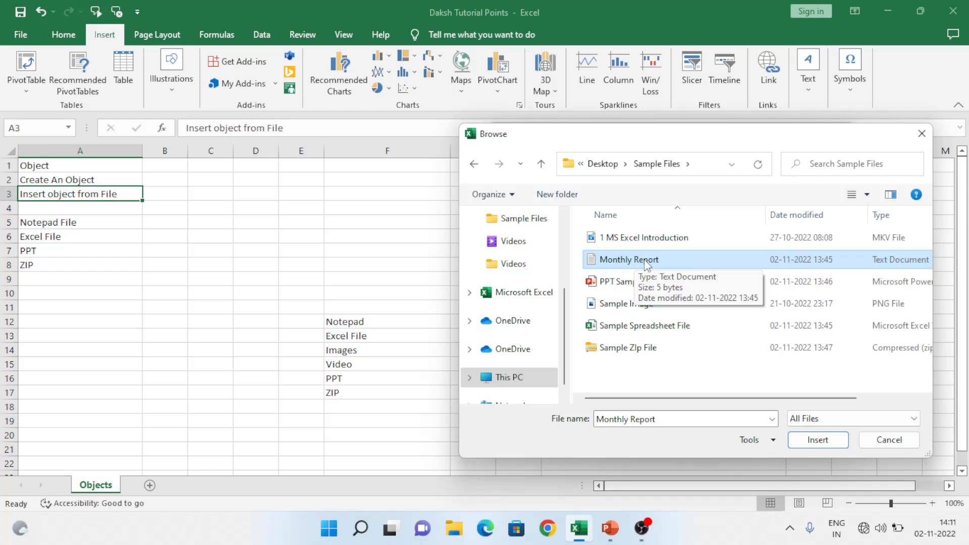
pyautogui.click(818, 441)
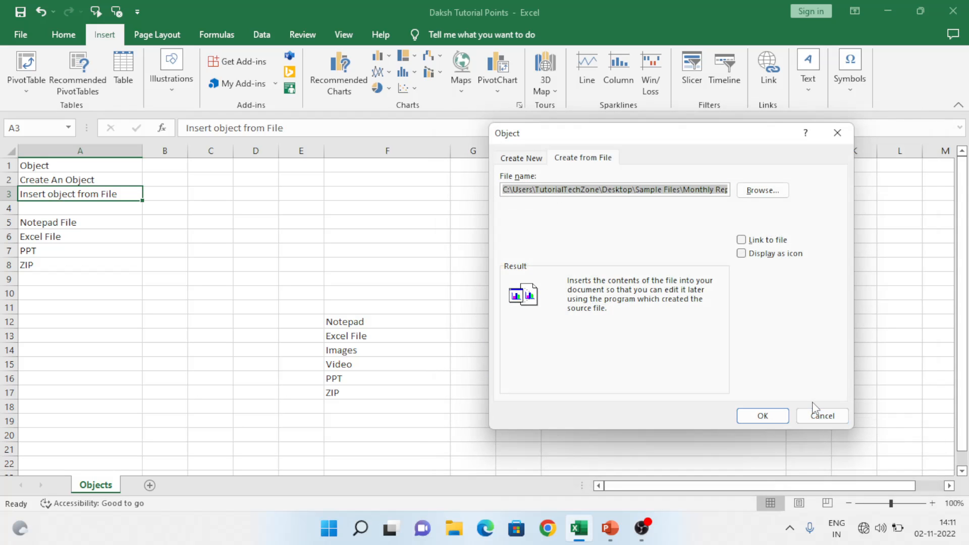
pyautogui.click(742, 254)
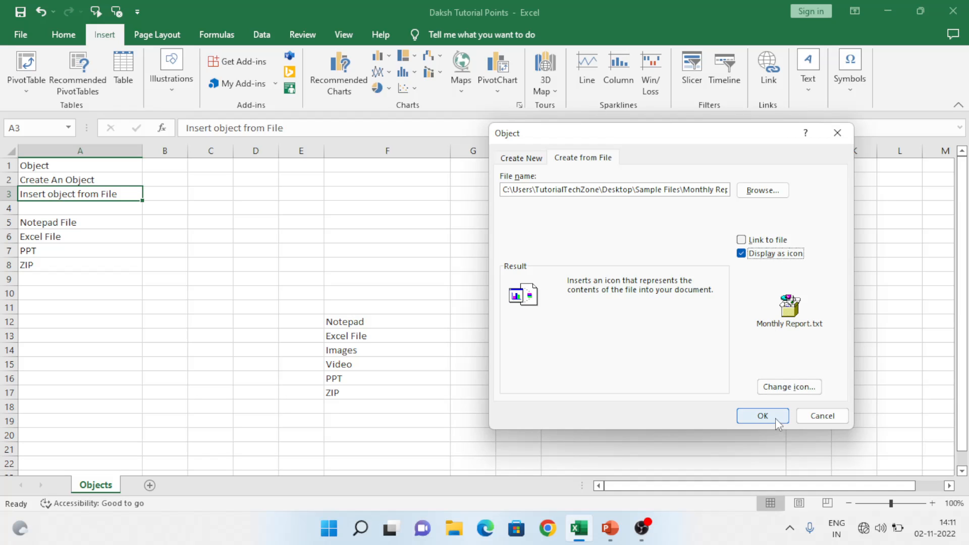
pyautogui.click(763, 416)
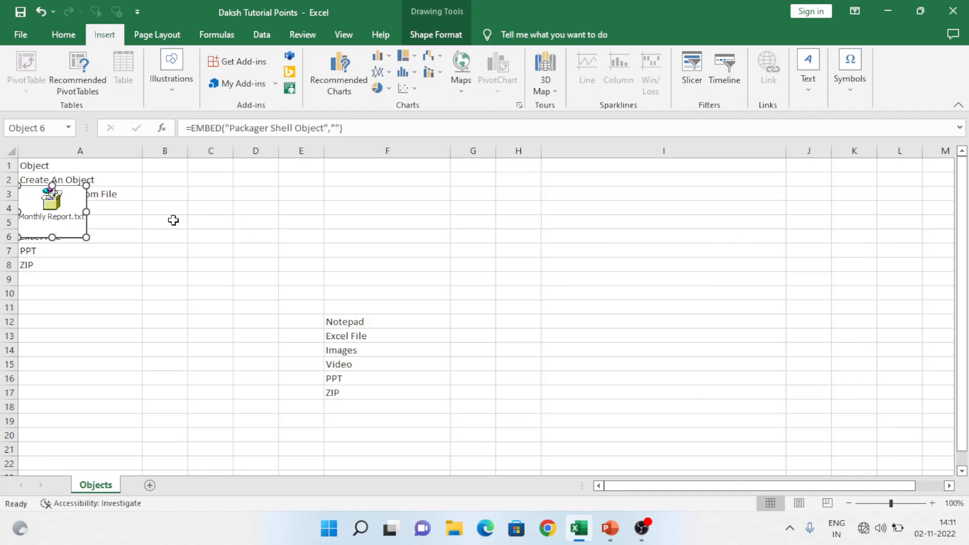
# Move the embedded Monthly Report icon to columns H and I around rows 10 to 13, and save the workbook.
pyautogui.moveTo(69, 221)
pyautogui.mouseDown()
pyautogui.moveTo(286, 229)
pyautogui.moveTo(478, 320)
pyautogui.moveTo(597, 340)
pyautogui.moveTo(592, 318)
pyautogui.moveTo(561, 311)
pyautogui.mouseUp()
pyautogui.click(466, 305)
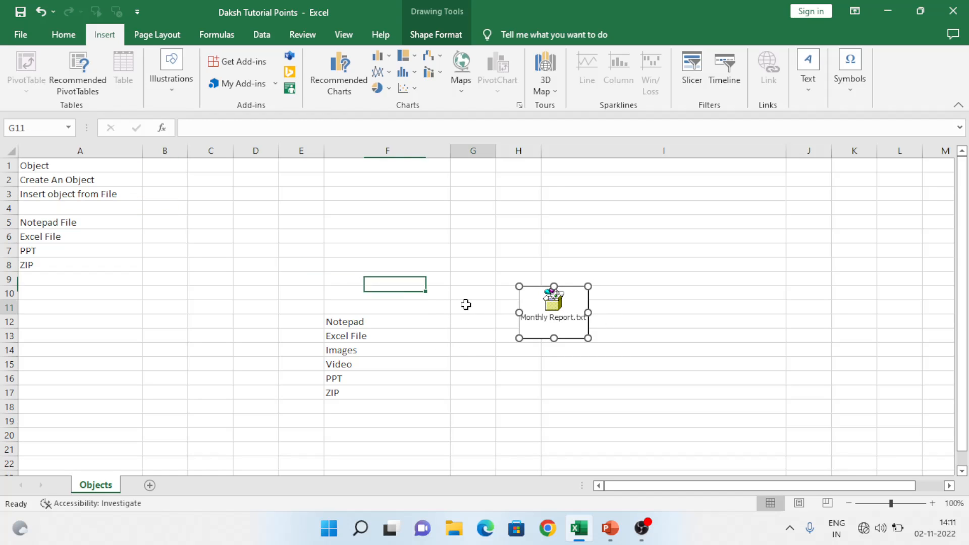
pyautogui.hotkey('ctrl', 's')
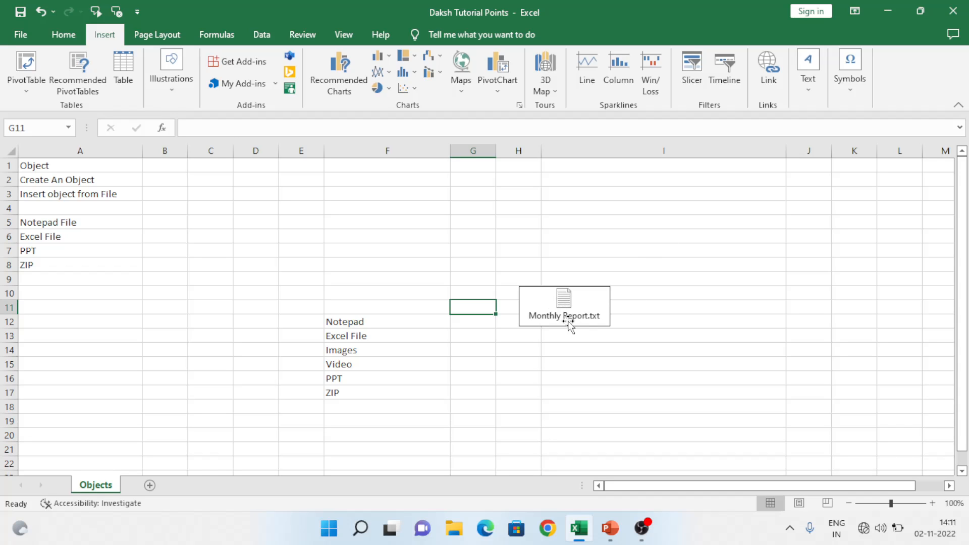
# Reduce the height of the Monthly Report object and place it across columns G and H beside the Notepad label.
pyautogui.click(555, 320)
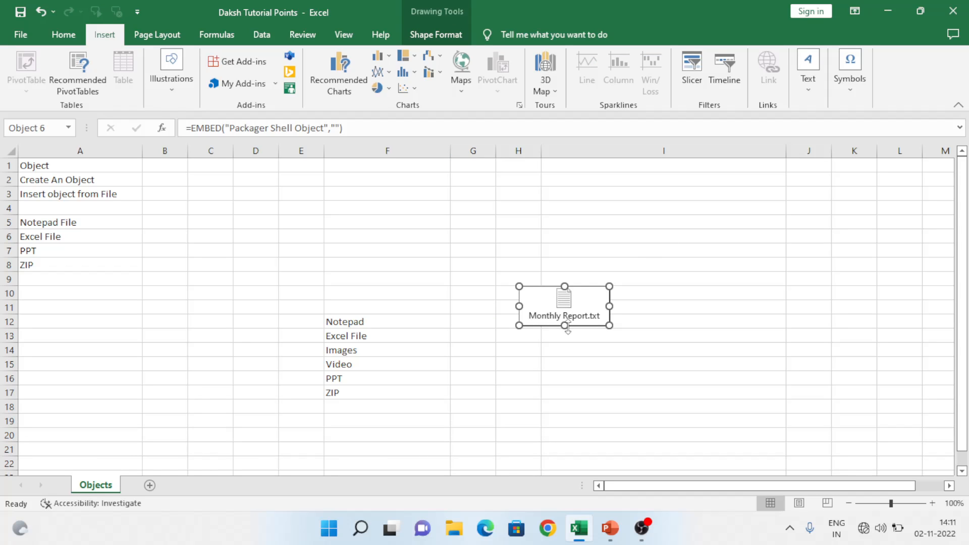
pyautogui.moveTo(565, 326); pyautogui.dragTo(510, 313)
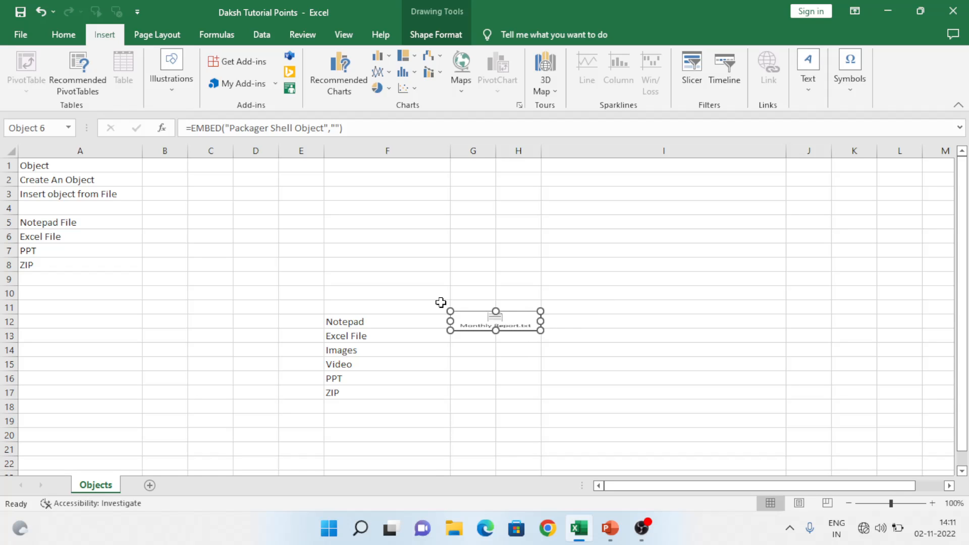
# Try a slightly larger row height for rows 12 to 17, and undo the change.
pyautogui.moveTo(14, 328); pyautogui.dragTo(9, 394)
pyautogui.rightClick(6, 352)
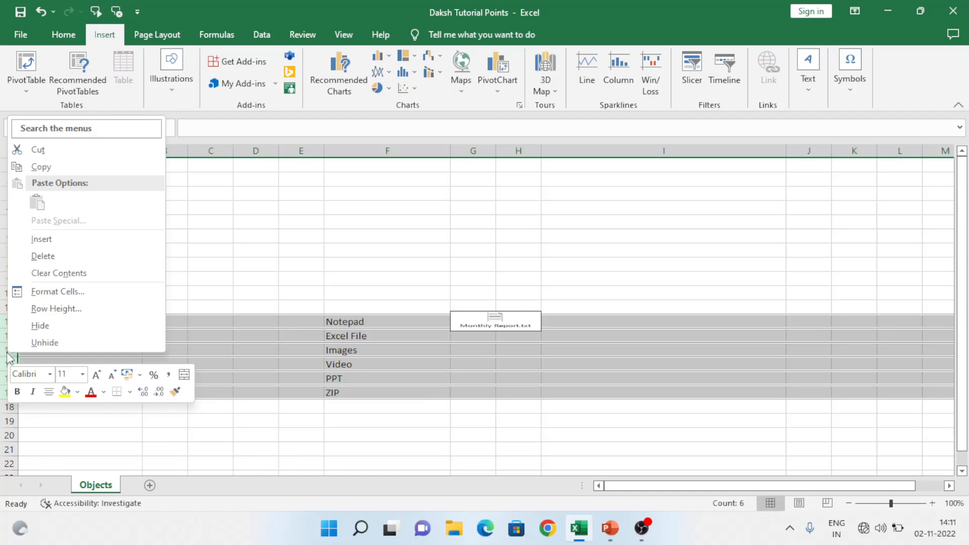
pyautogui.click(59, 305)
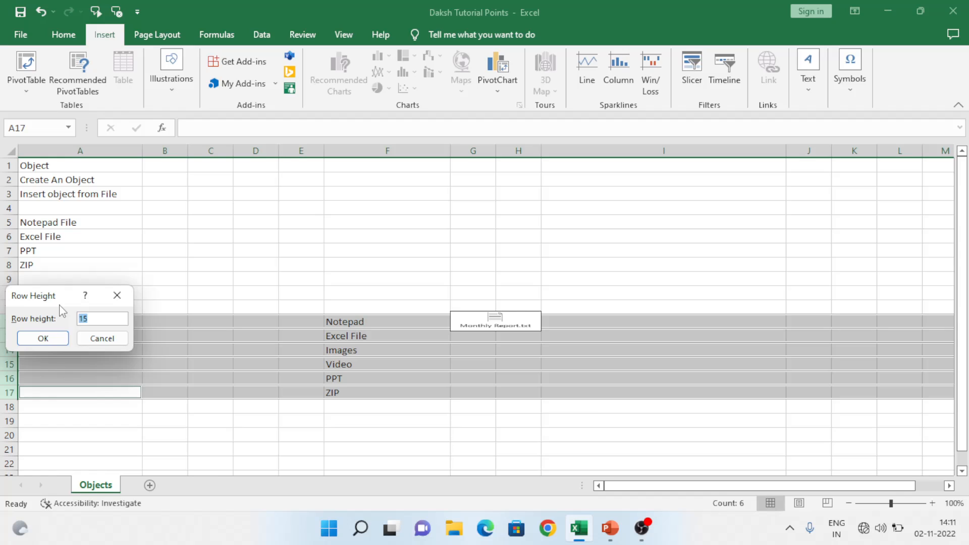
pyautogui.press('Return')
pyautogui.click(376, 377)
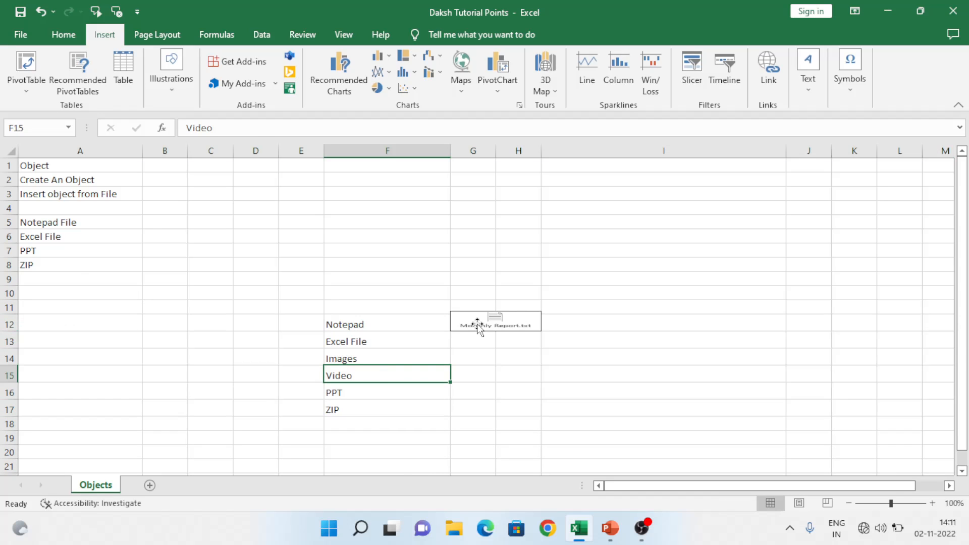
pyautogui.click(475, 323)
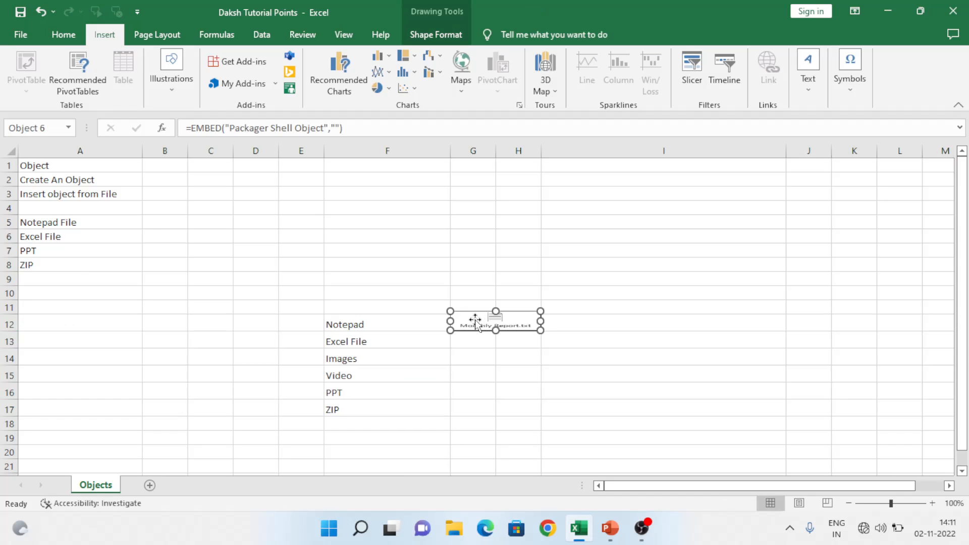
pyautogui.click(6, 324)
pyautogui.hotkey('ctrl', 'z')
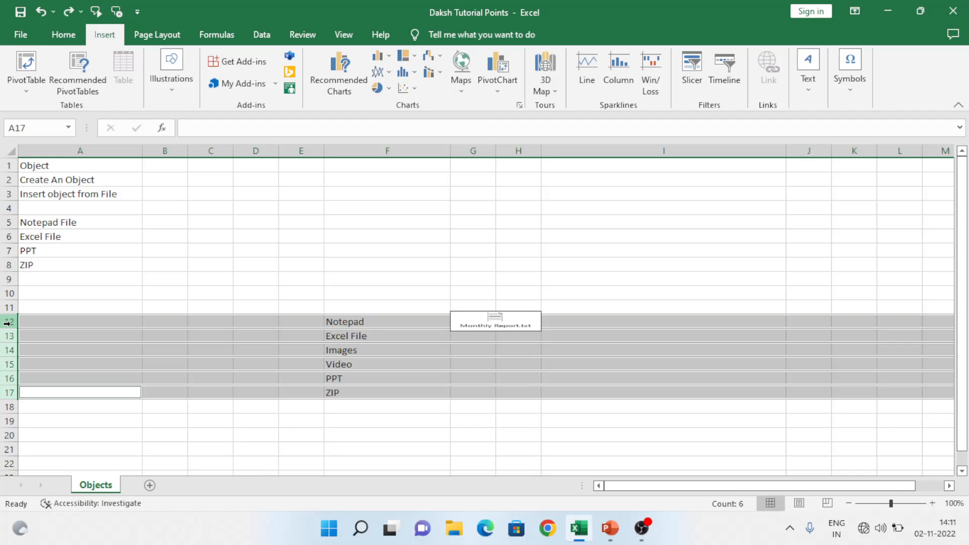
# Try a row height of 25 for rows 12 to 17.
pyautogui.rightClick(7, 325)
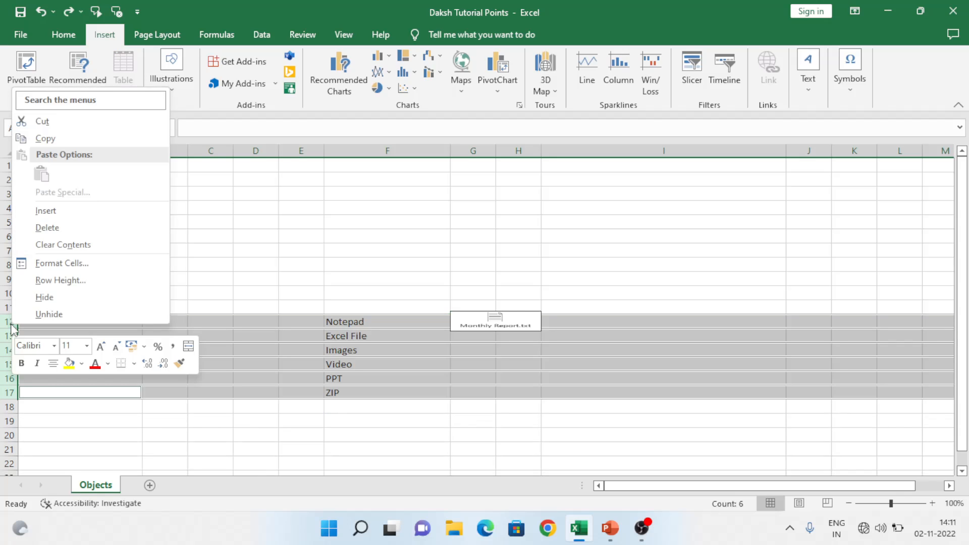
pyautogui.click(61, 281)
pyautogui.write('25')
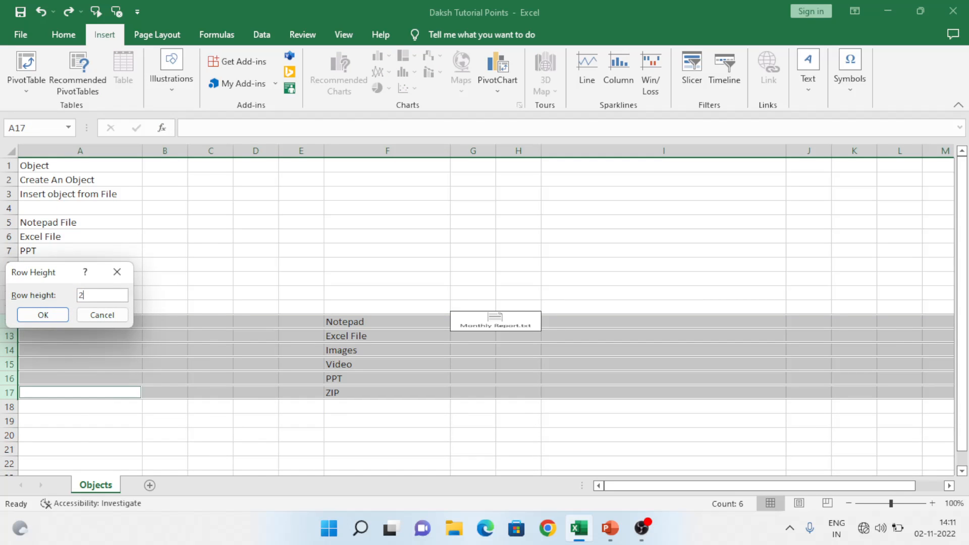
pyautogui.press('Return')
pyautogui.click(474, 404)
# Try widening column G and shifting the Monthly Report object inside G12, and undo these changes together with the row height.
pyautogui.click(489, 333)
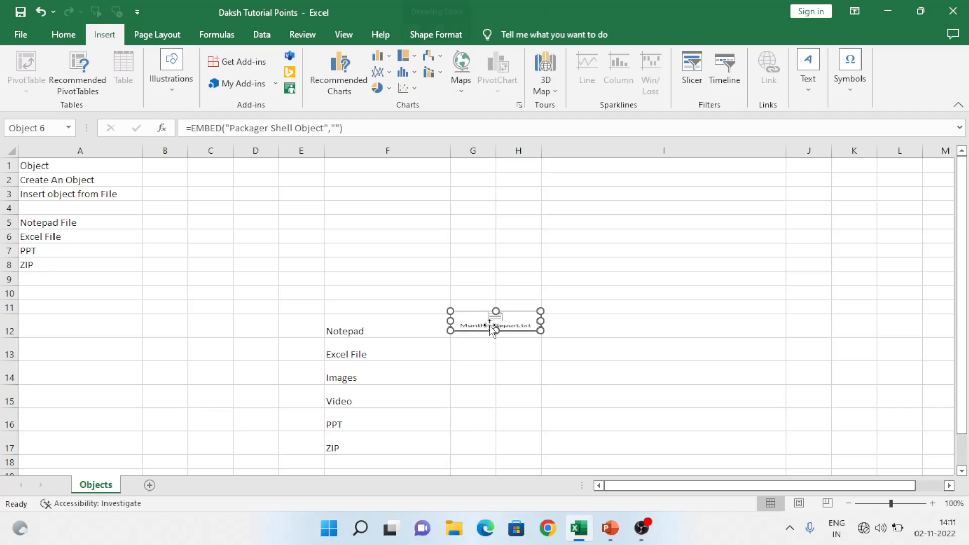
pyautogui.moveTo(495, 150); pyautogui.dragTo(766, 152)
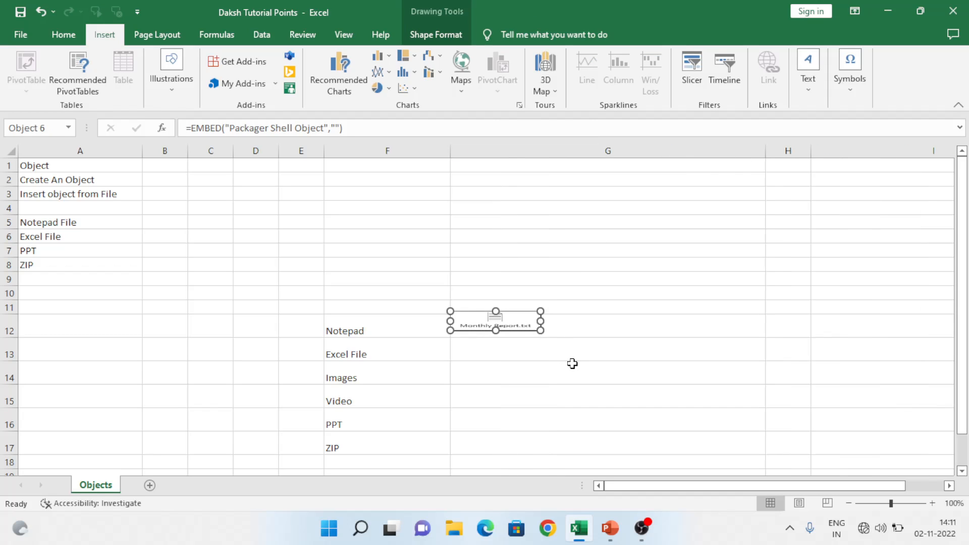
pyautogui.moveTo(530, 320); pyautogui.dragTo(535, 328)
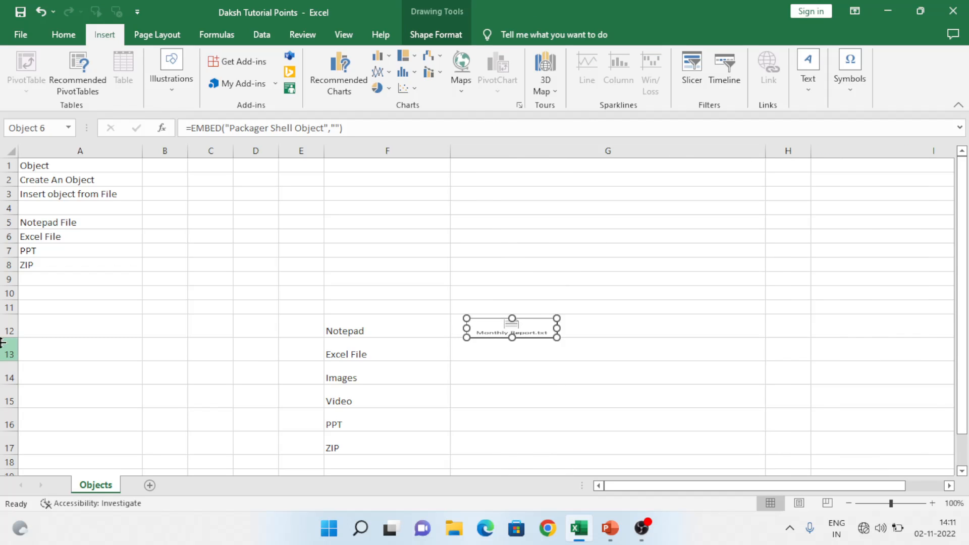
pyautogui.hotkey('ctrl', 'z')
pyautogui.hotkey('ctrl', 'z')
pyautogui.hotkey('ctrl', 'z')
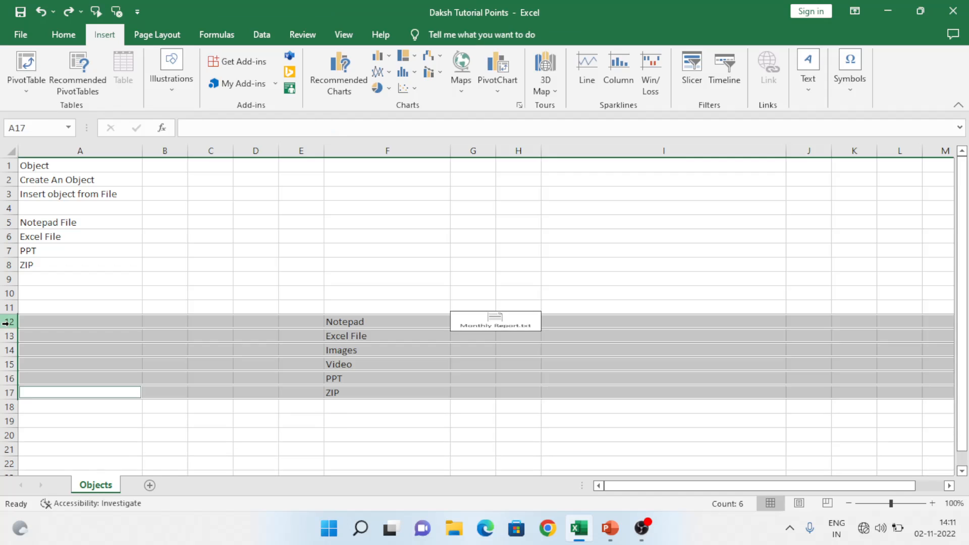
# Set the height of rows 12 to 17 to 35.
pyautogui.rightClick(5, 323)
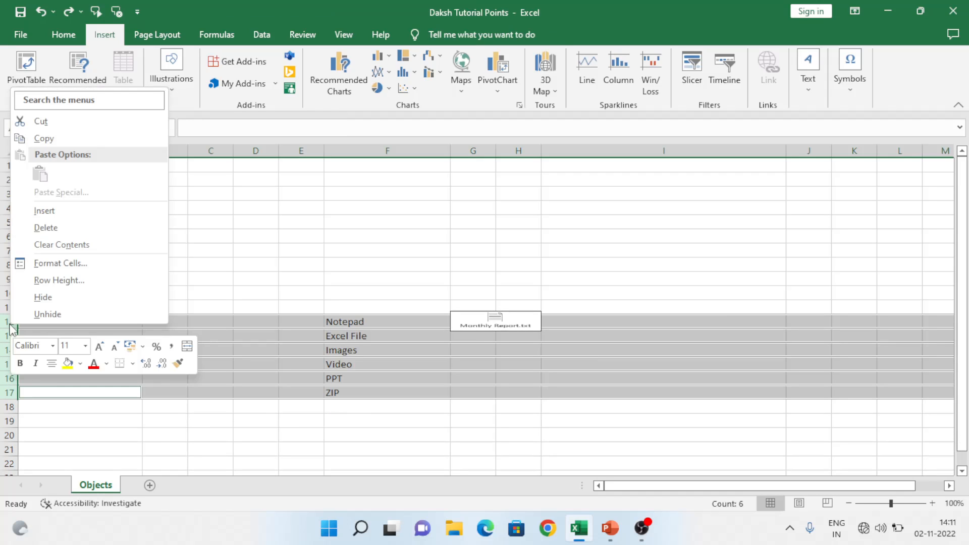
pyautogui.click(79, 280)
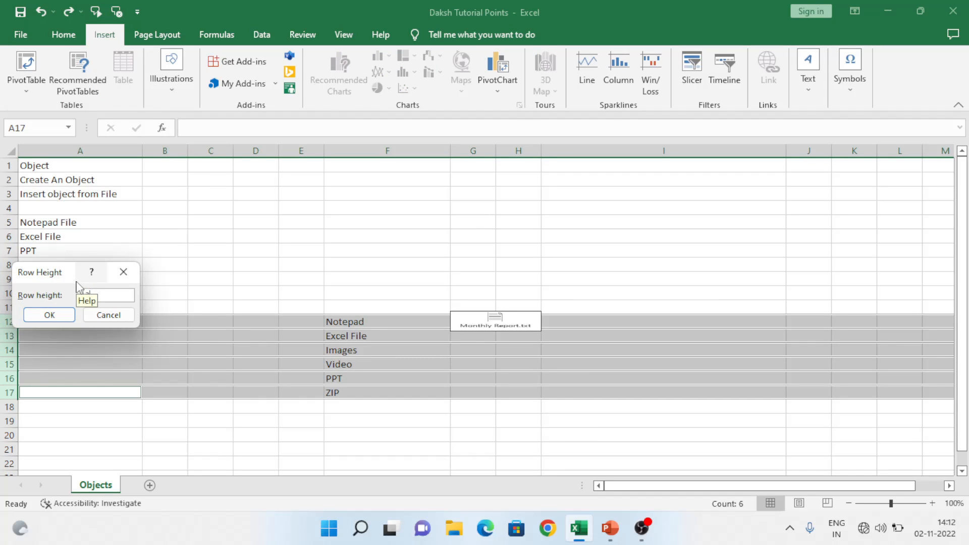
pyautogui.write('35')
pyautogui.press('Return')
pyautogui.click(392, 389)
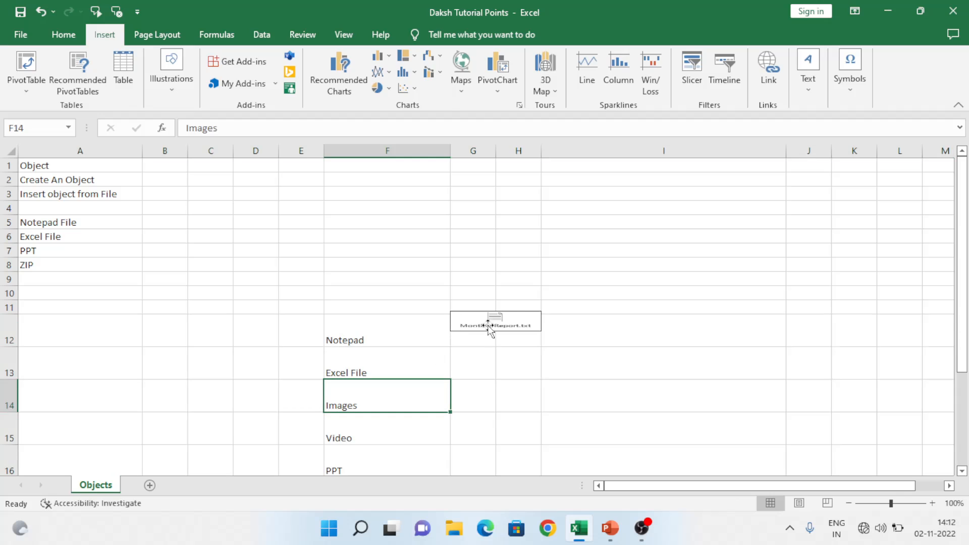
# Widen column G to about four times its width and move the Monthly Report object inside cell G12.
pyautogui.click(489, 326)
pyautogui.moveTo(496, 151); pyautogui.dragTo(640, 151)
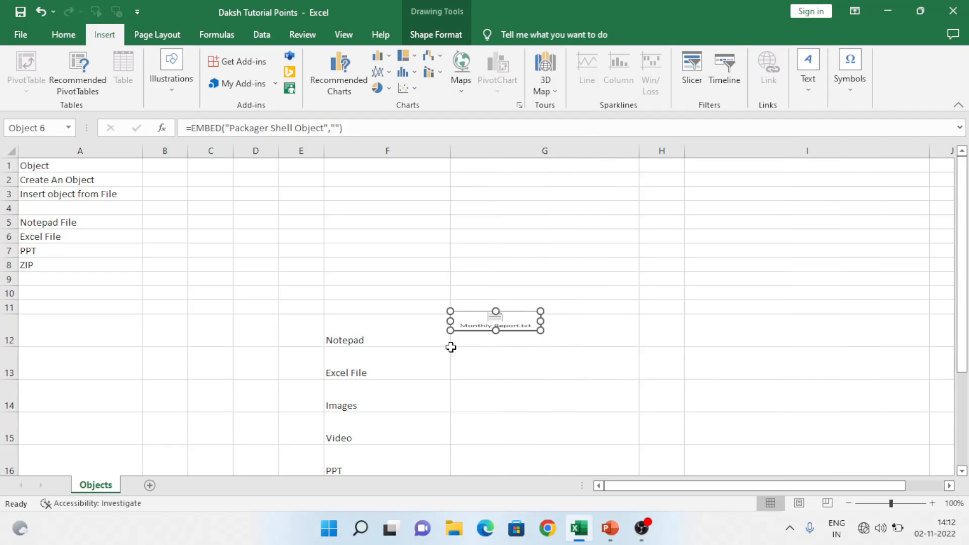
pyautogui.moveTo(480, 334); pyautogui.dragTo(499, 340)
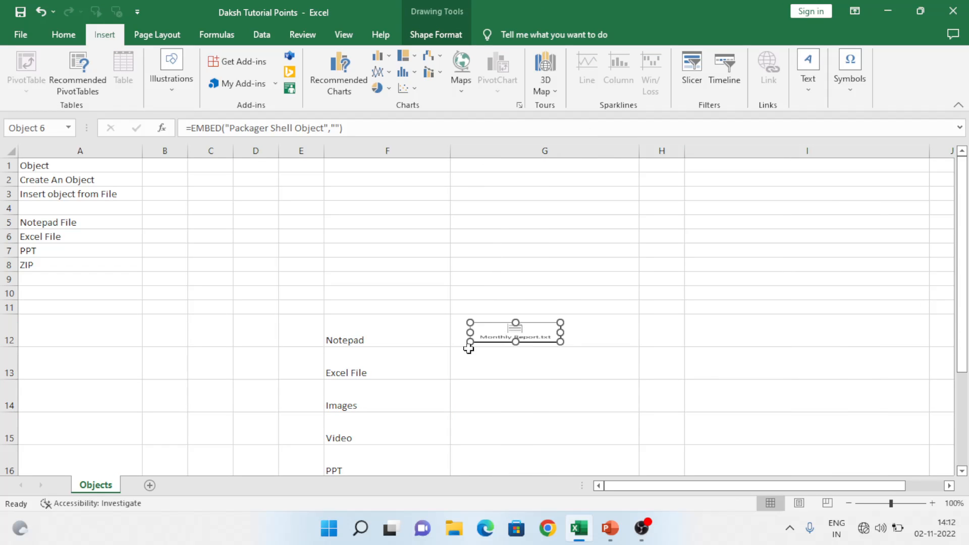
# Insert the existing file Sample Spreadsheet File from the Sample Files folder as an icon object at cell G13.
pyautogui.click(490, 356)
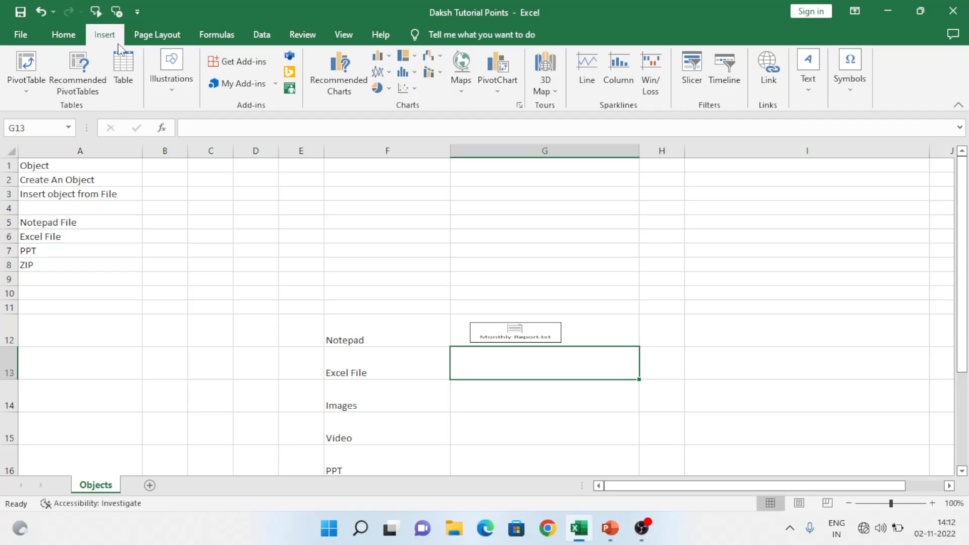
pyautogui.click(812, 86)
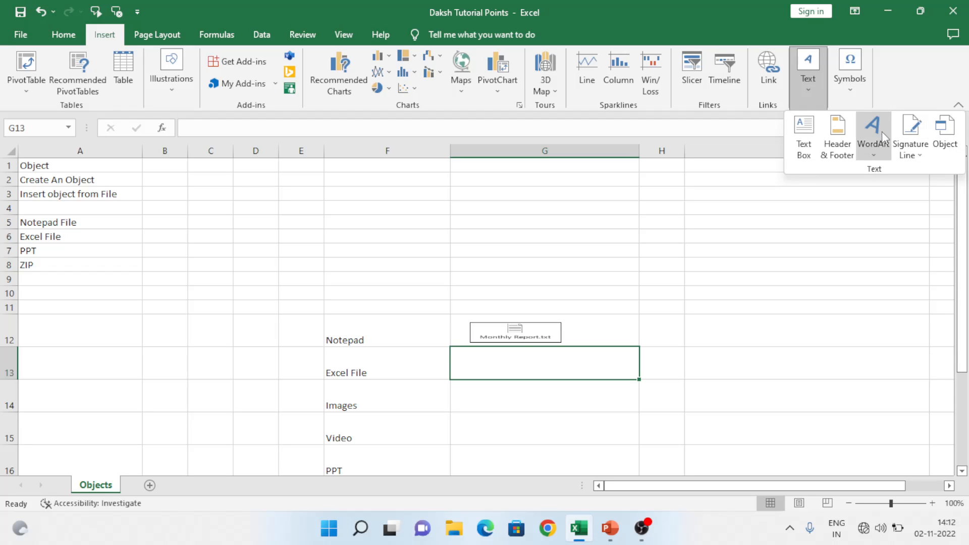
pyautogui.click(945, 133)
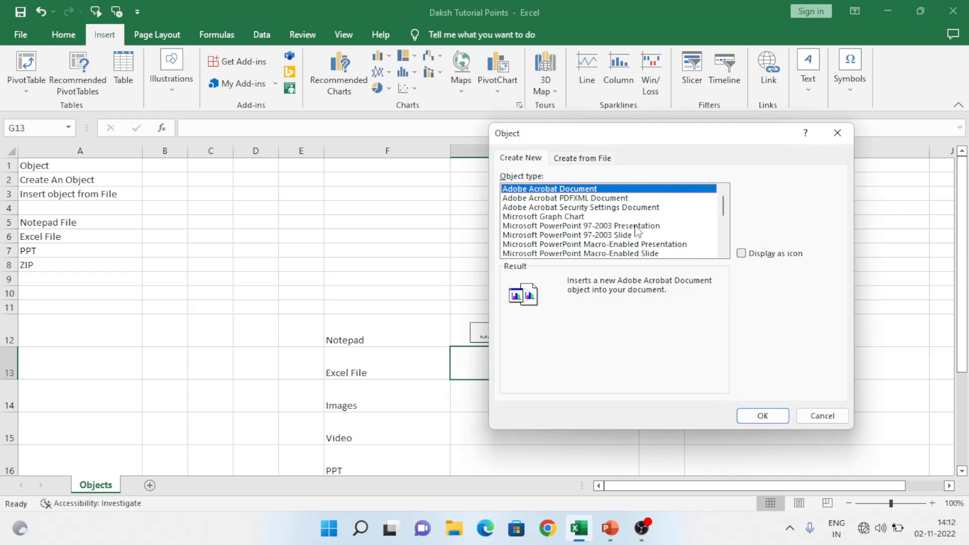
pyautogui.click(597, 161)
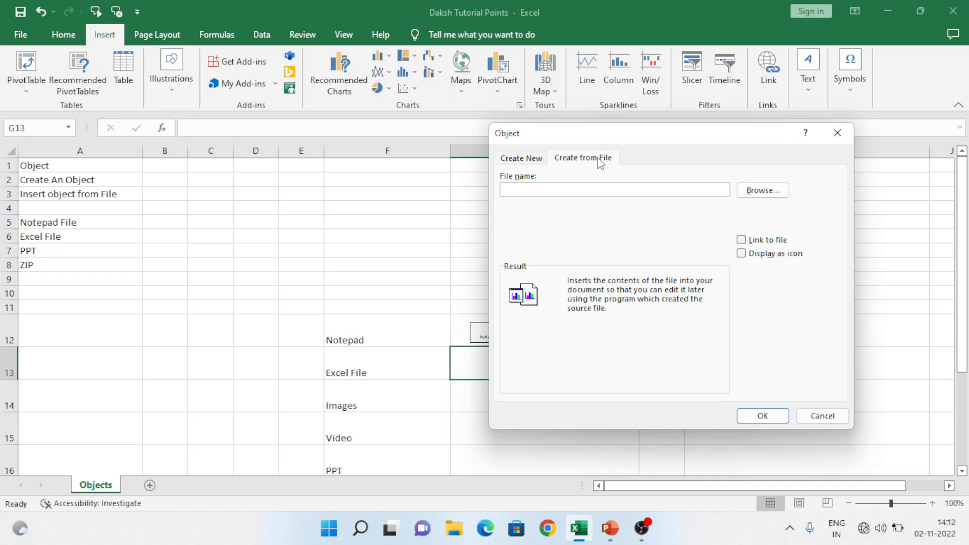
pyautogui.click(757, 194)
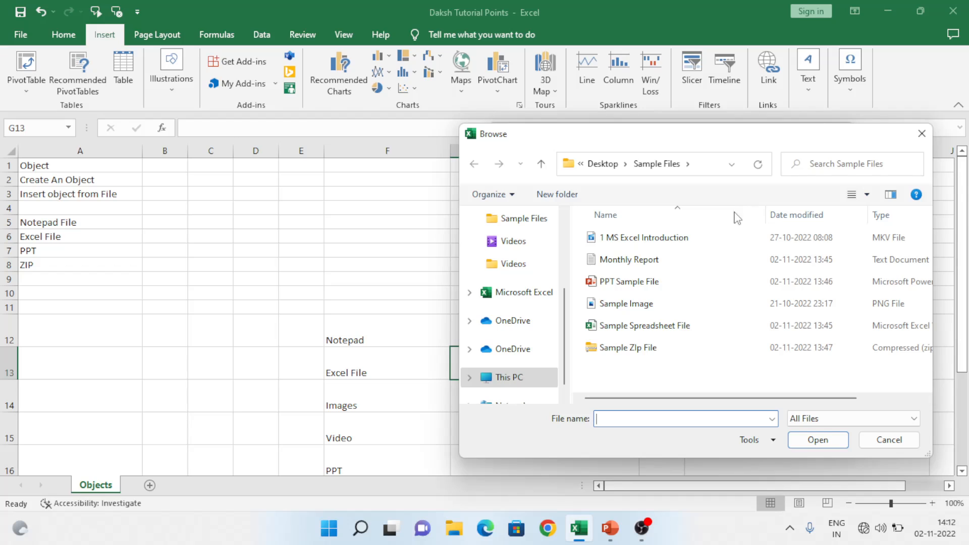
pyautogui.click(621, 328)
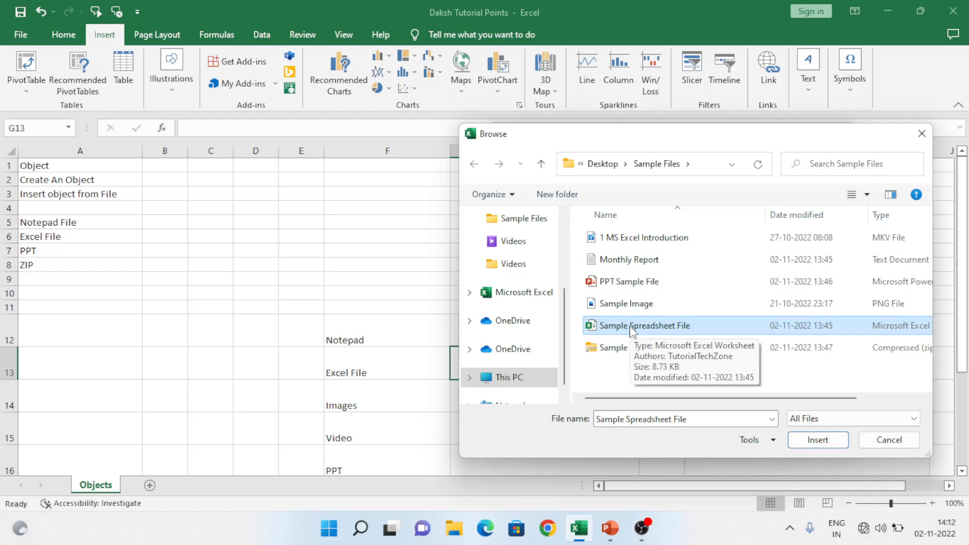
pyautogui.click(808, 440)
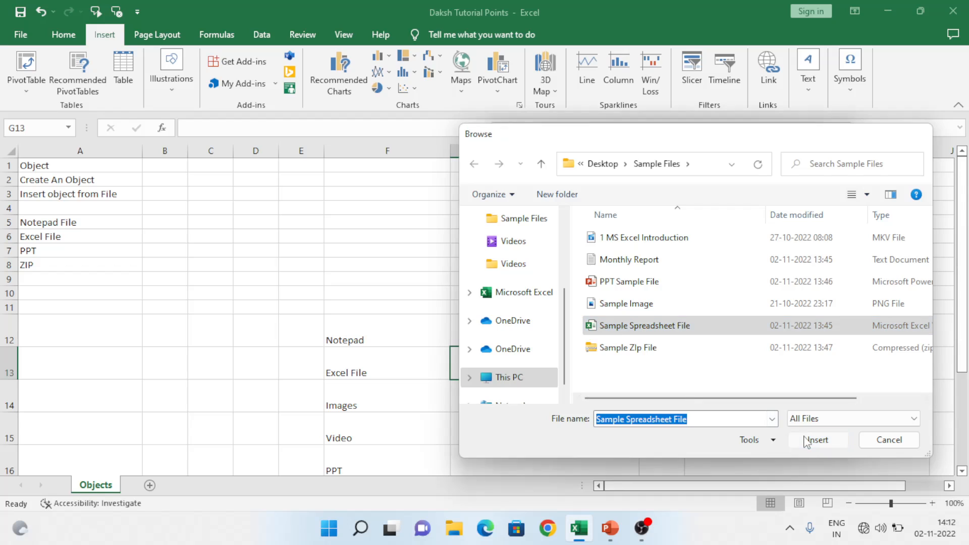
pyautogui.click(752, 255)
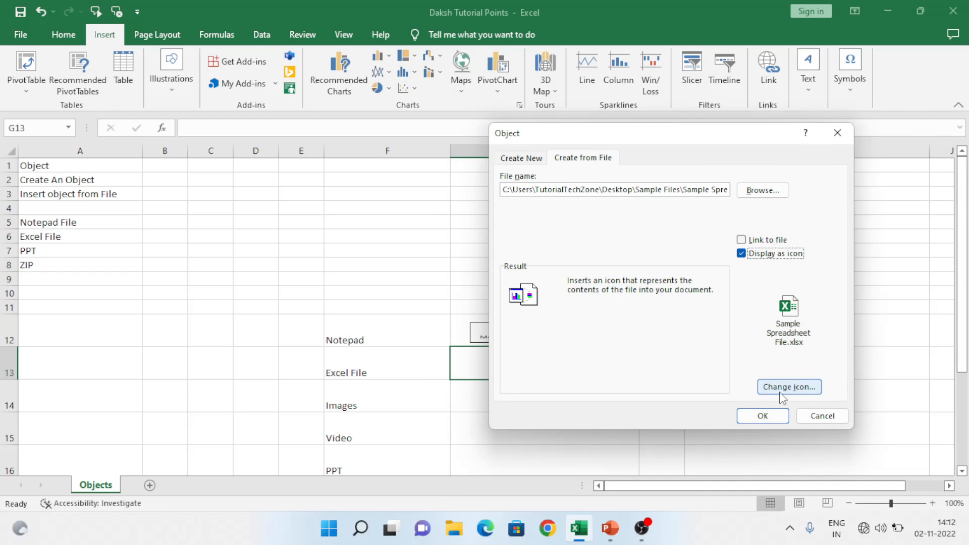
pyautogui.click(773, 417)
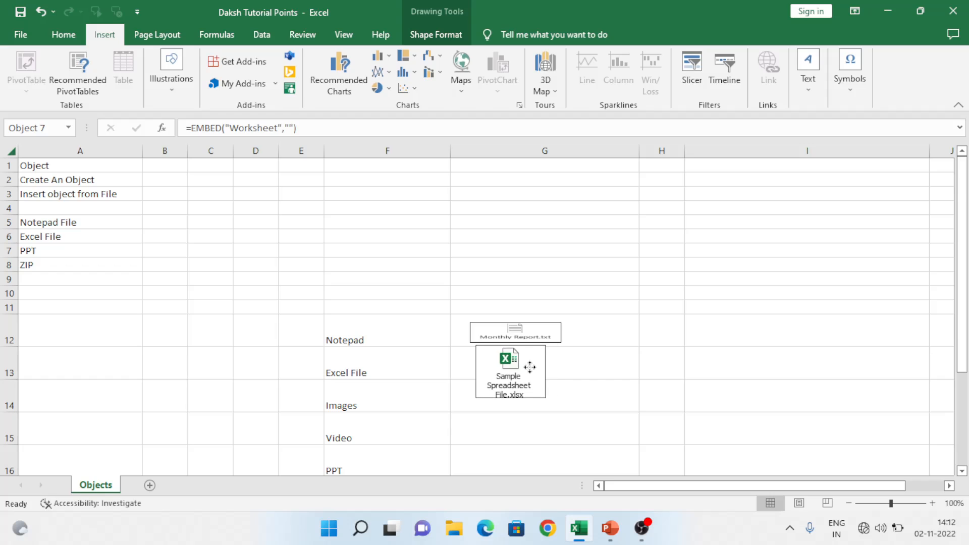
# Reduce the height of the Sample Spreadsheet File object and position it inside cell G13.
pyautogui.click(530, 366)
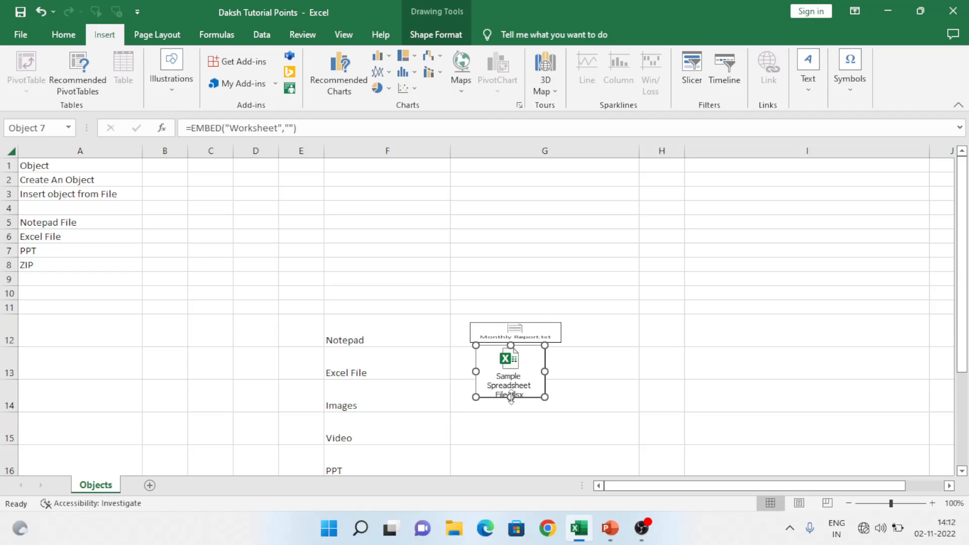
pyautogui.moveTo(511, 398); pyautogui.dragTo(521, 361)
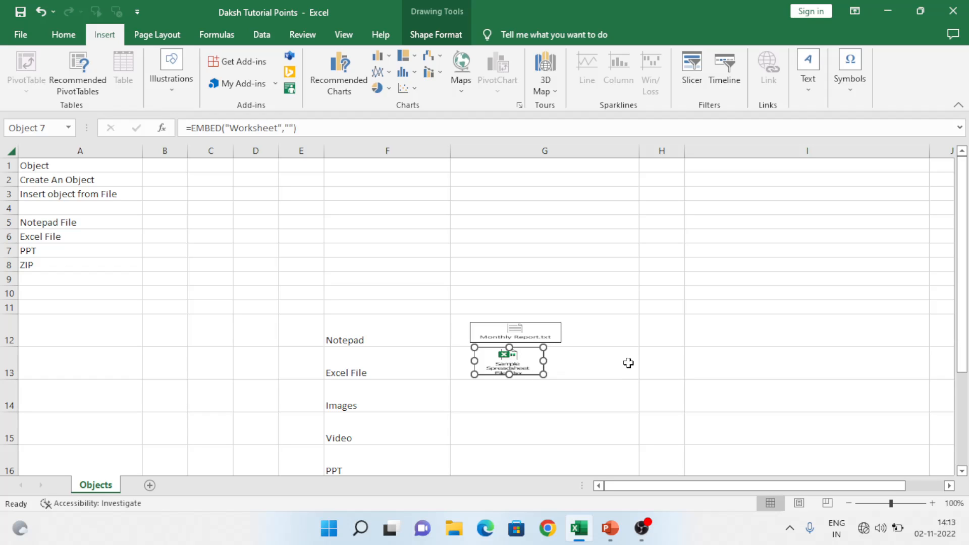
pyautogui.click(651, 364)
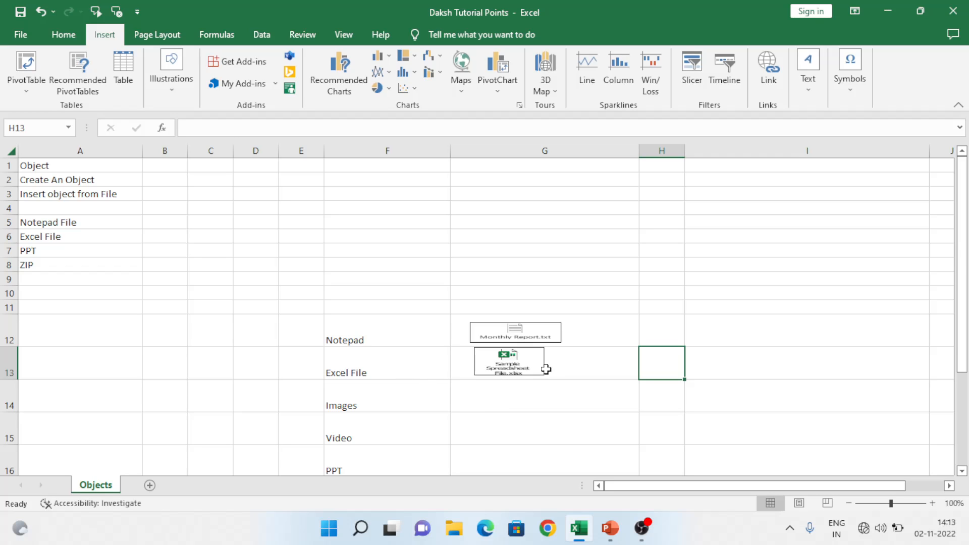
pyautogui.moveTo(522, 357); pyautogui.dragTo(521, 363)
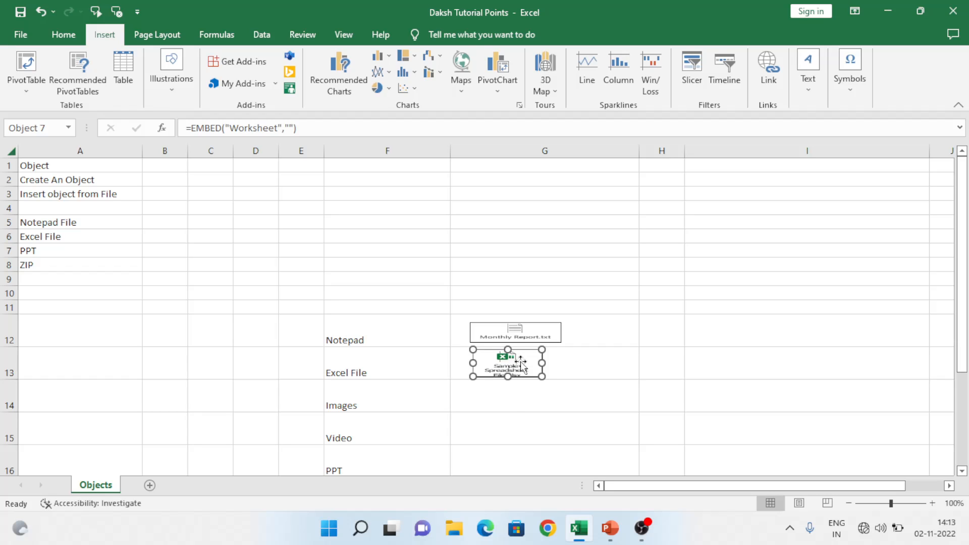
# Insert the existing file Sample Image from the Sample Files folder as an icon object at cell G14.
pyautogui.click(500, 396)
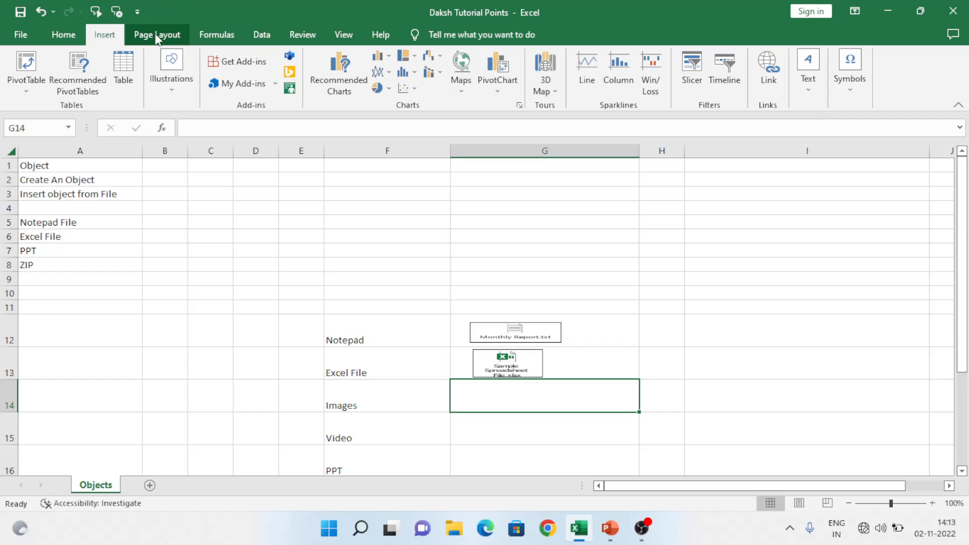
pyautogui.click(805, 89)
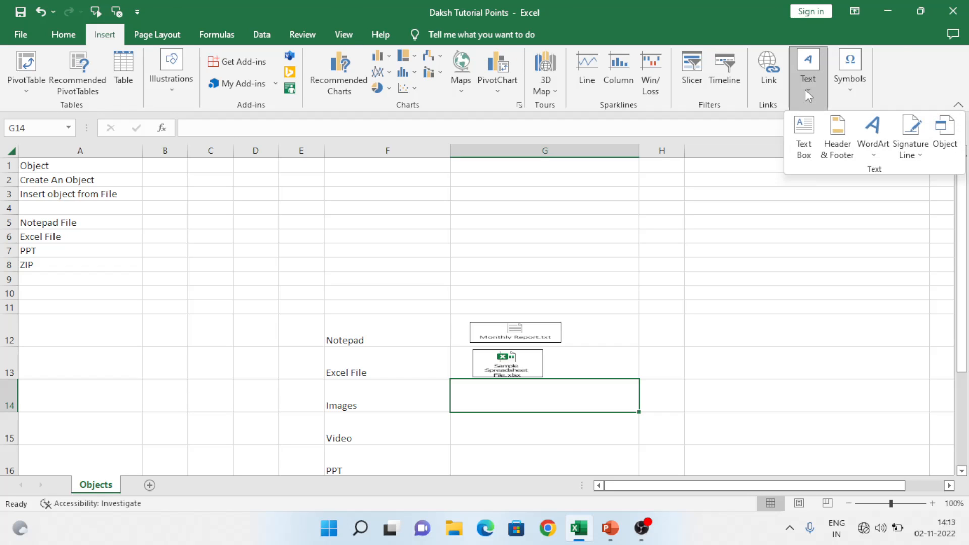
pyautogui.click(948, 137)
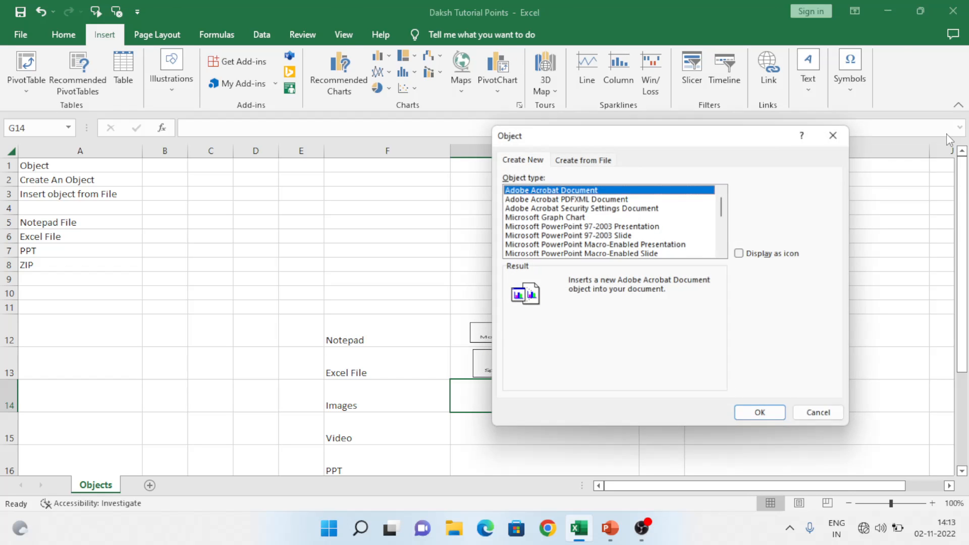
pyautogui.click(595, 159)
pyautogui.click(757, 192)
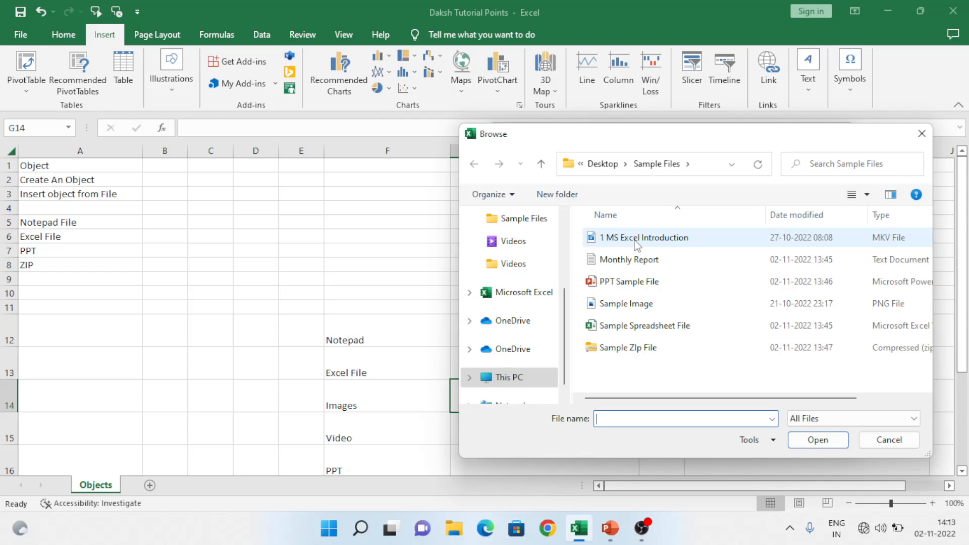
pyautogui.click(631, 307)
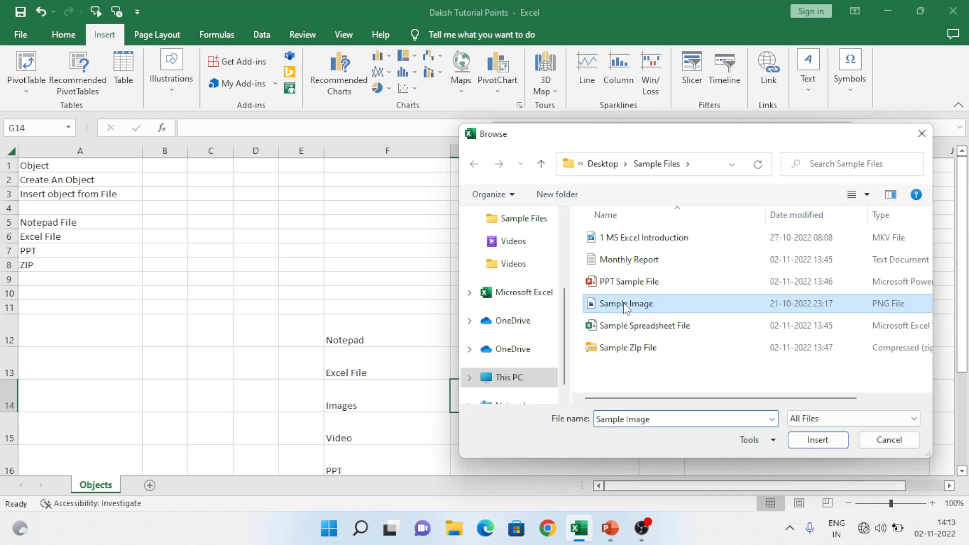
pyautogui.click(814, 440)
pyautogui.click(741, 253)
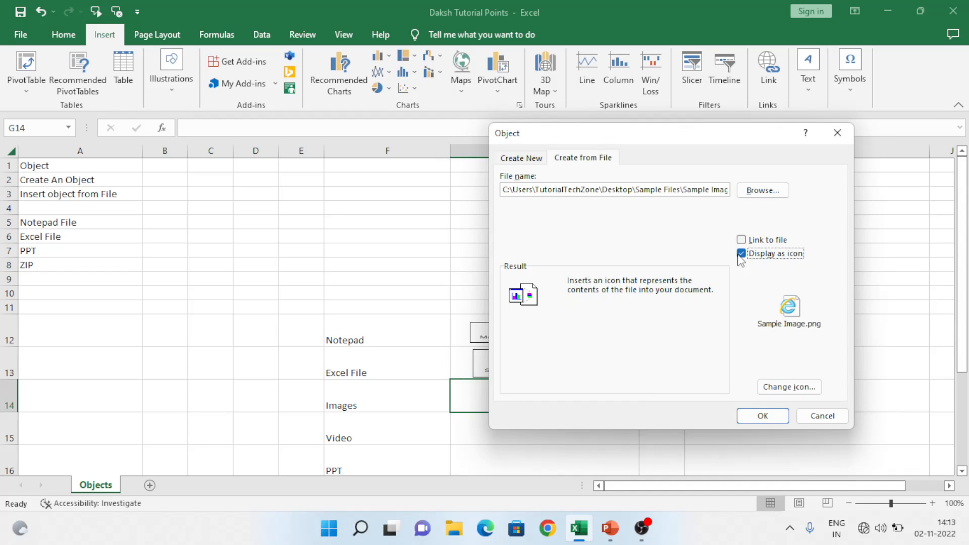
pyautogui.click(762, 416)
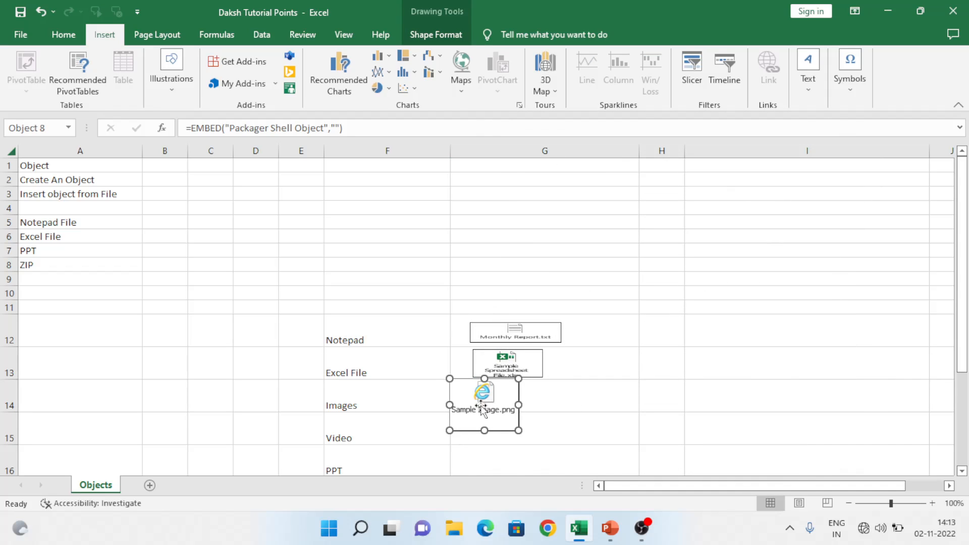
# Save the workbook, and resize and move the Sample Image object to fit beside the Images label in G14.
pyautogui.moveTo(492, 398); pyautogui.dragTo(528, 400)
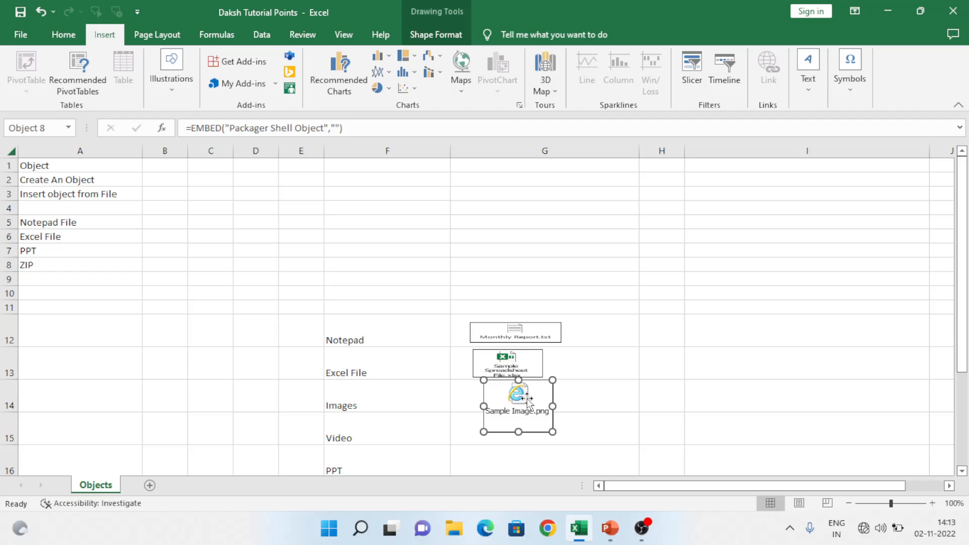
pyautogui.hotkey('ctrl', 's')
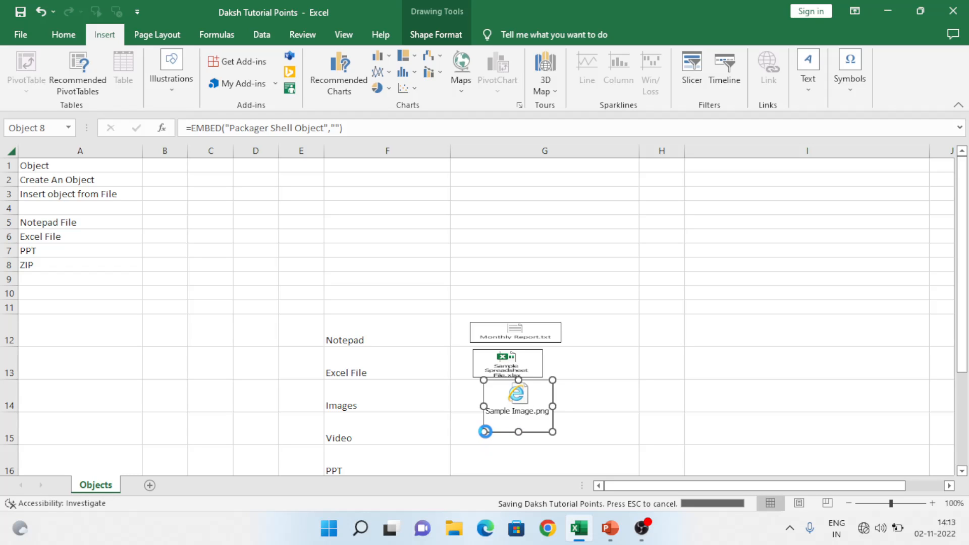
pyautogui.click(507, 402)
pyautogui.moveTo(515, 417); pyautogui.dragTo(520, 395)
pyautogui.click(520, 395)
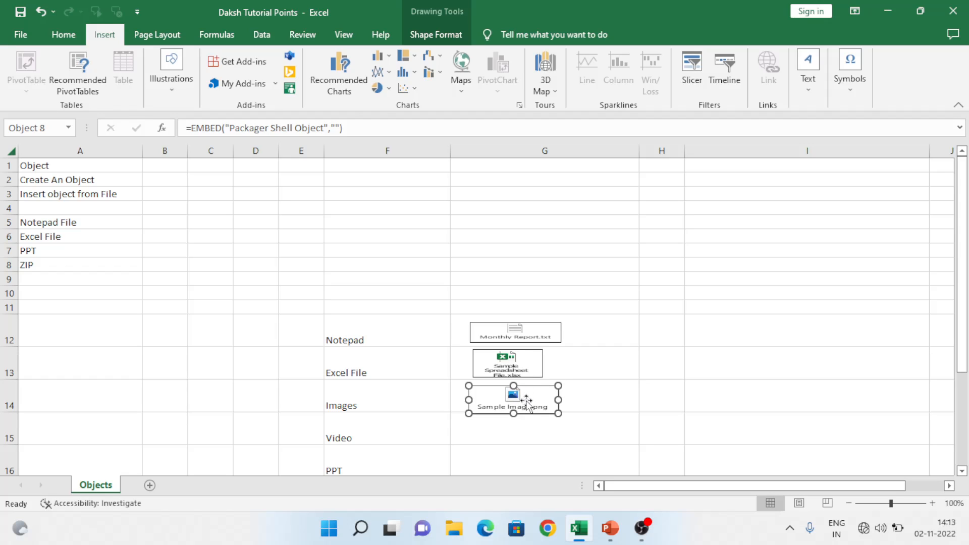
# Open the embedded Sample Image file from its icon in the image viewer, and close the viewer.
pyautogui.doubleClick(526, 400)
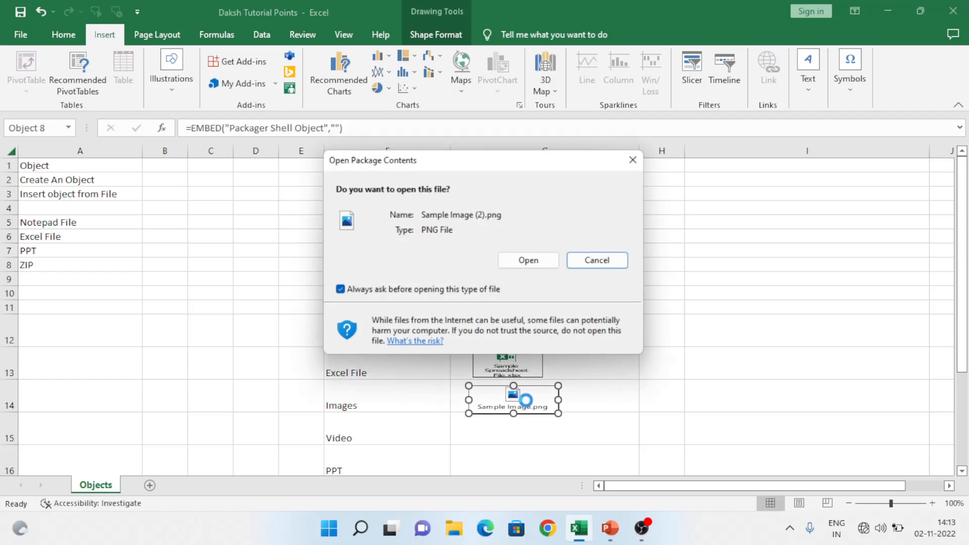
pyautogui.click(529, 260)
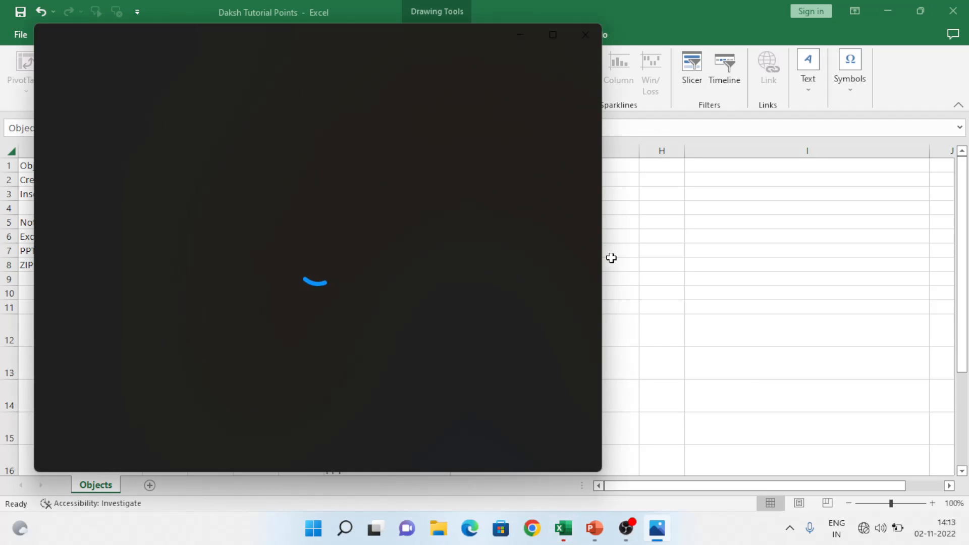
pyautogui.click(586, 36)
# Open the embedded spreadsheet from its icon in G13, view it in a maximized window, and close it.
pyautogui.doubleClick(520, 360)
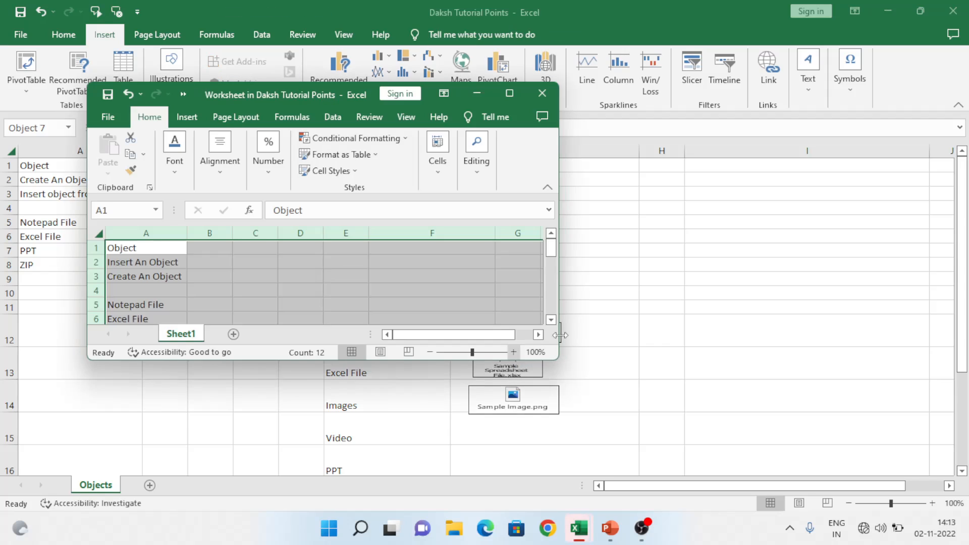
pyautogui.click(506, 93)
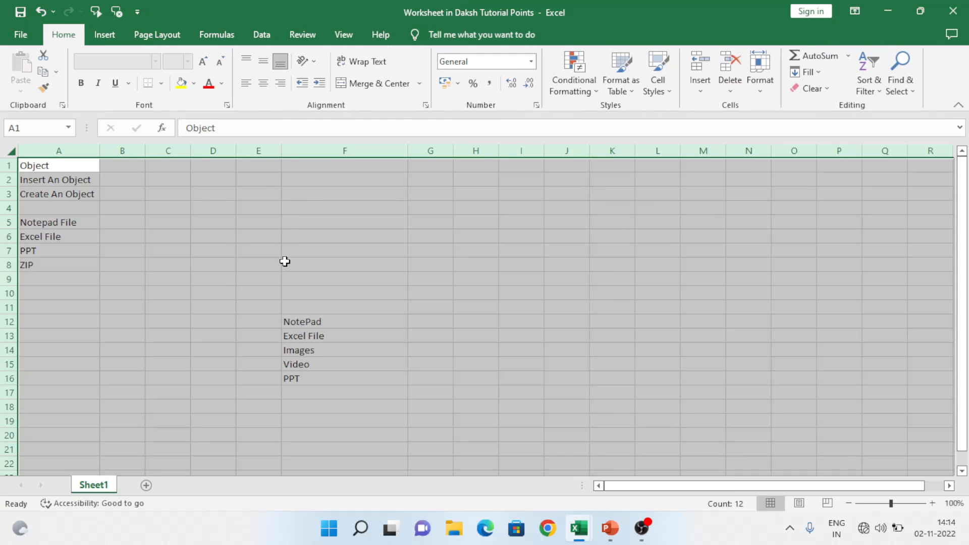
pyautogui.click(955, 9)
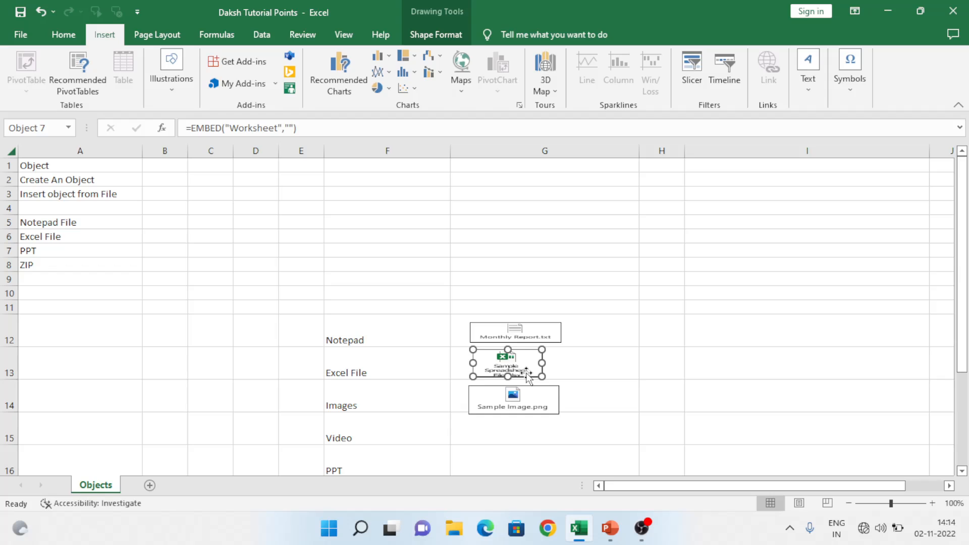
# Insert the video file 1 MS Excel Introduction from the Sample Files folder as an icon object at cell G15.
pyautogui.click(520, 427)
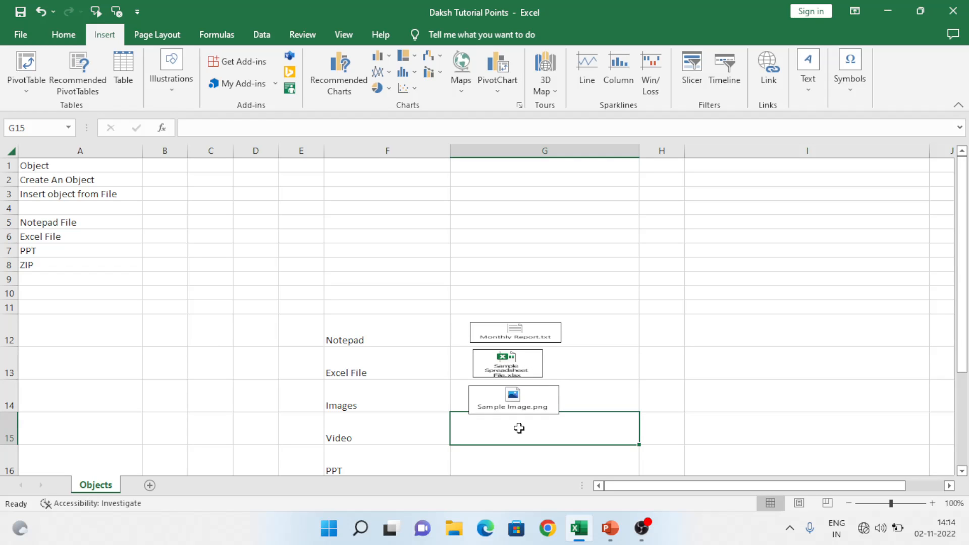
pyautogui.click(812, 93)
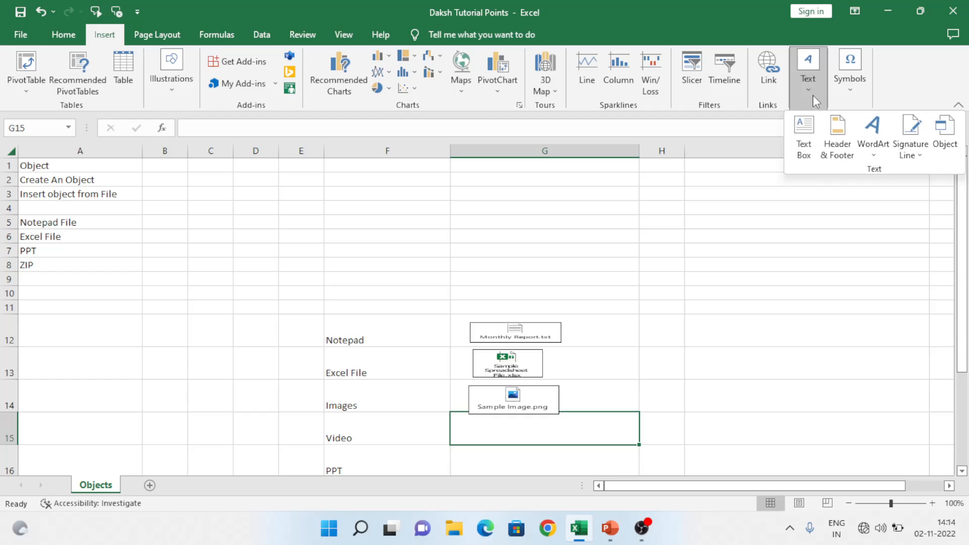
pyautogui.click(945, 136)
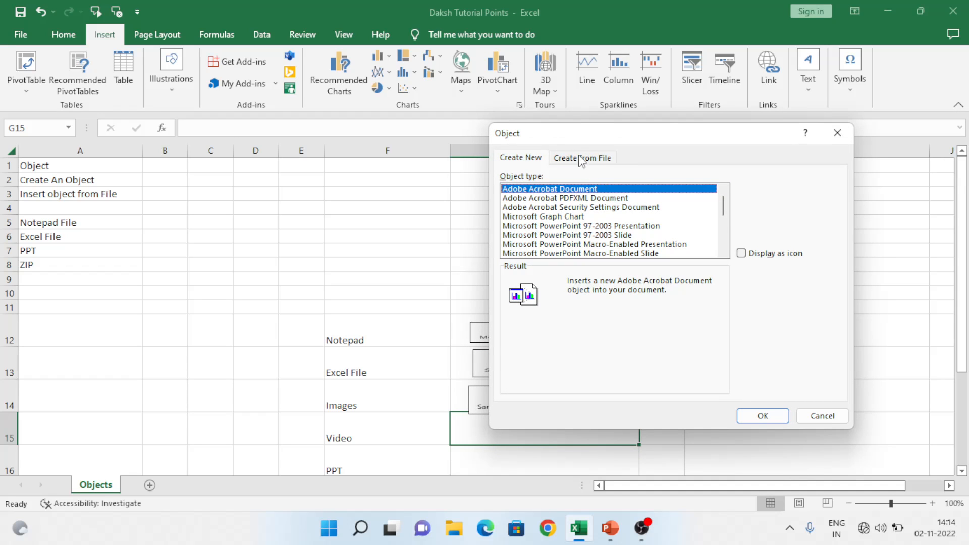
pyautogui.click(581, 159)
pyautogui.click(762, 190)
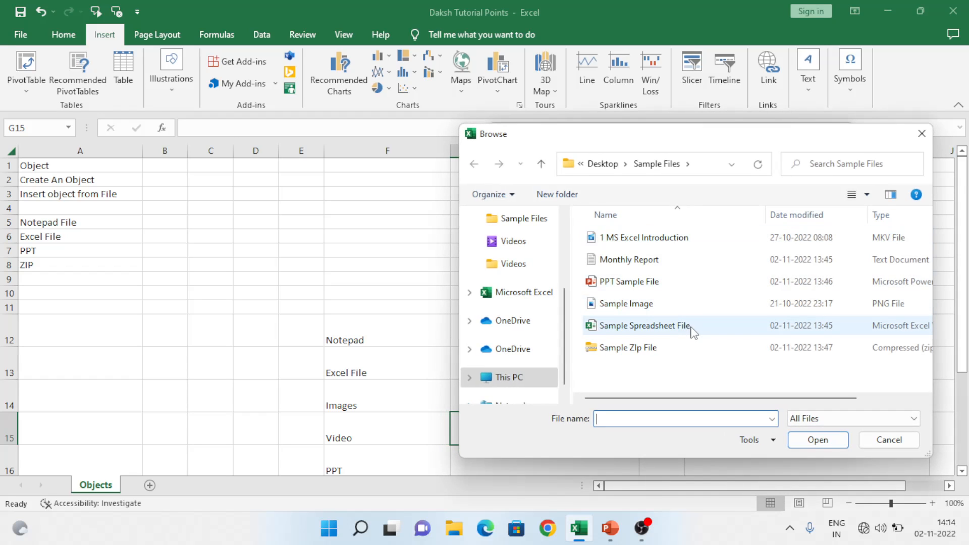
pyautogui.doubleClick(651, 238)
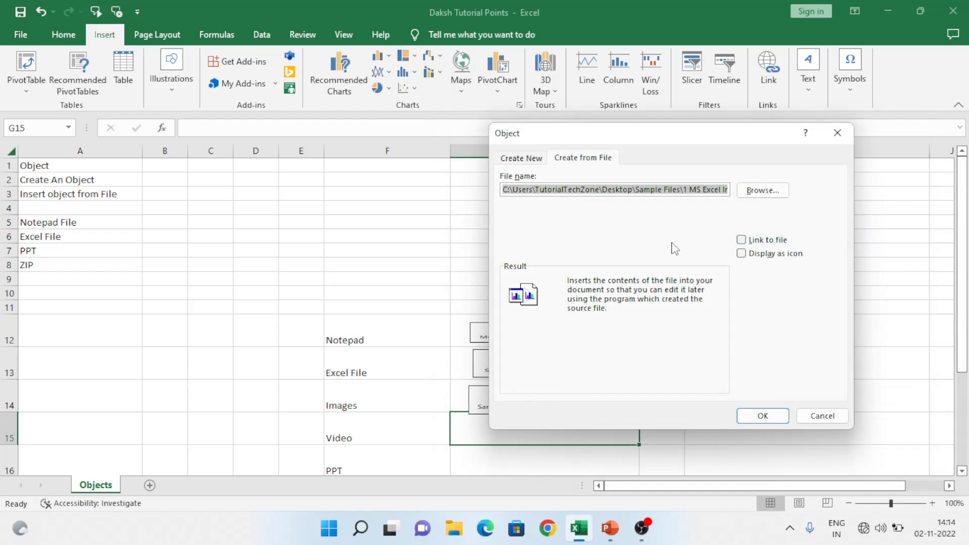
pyautogui.click(742, 254)
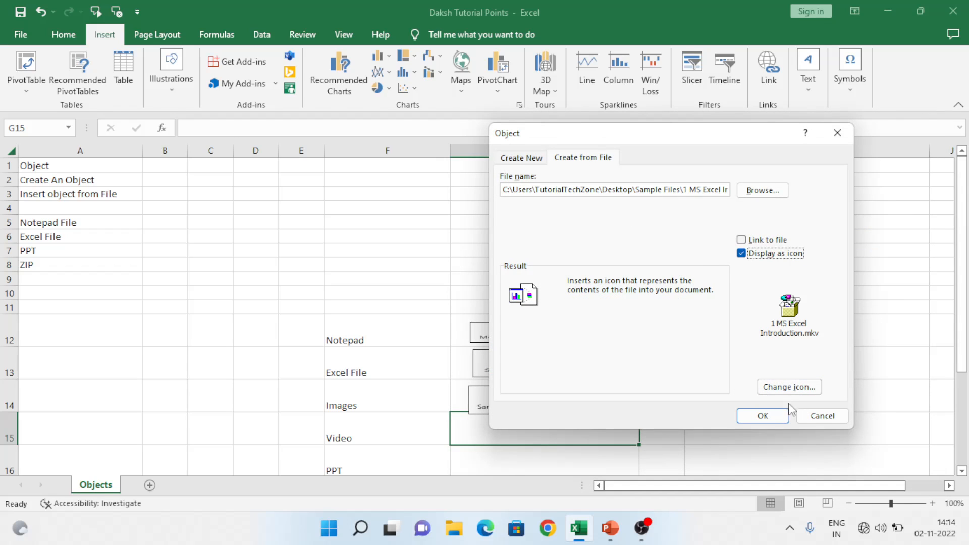
pyautogui.click(762, 416)
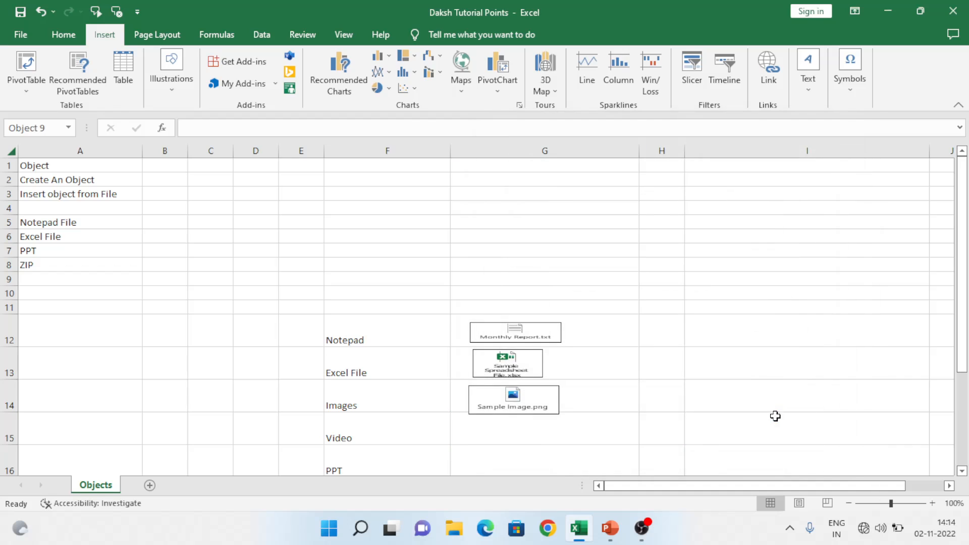
pyautogui.moveTo(502, 431); pyautogui.dragTo(538, 438)
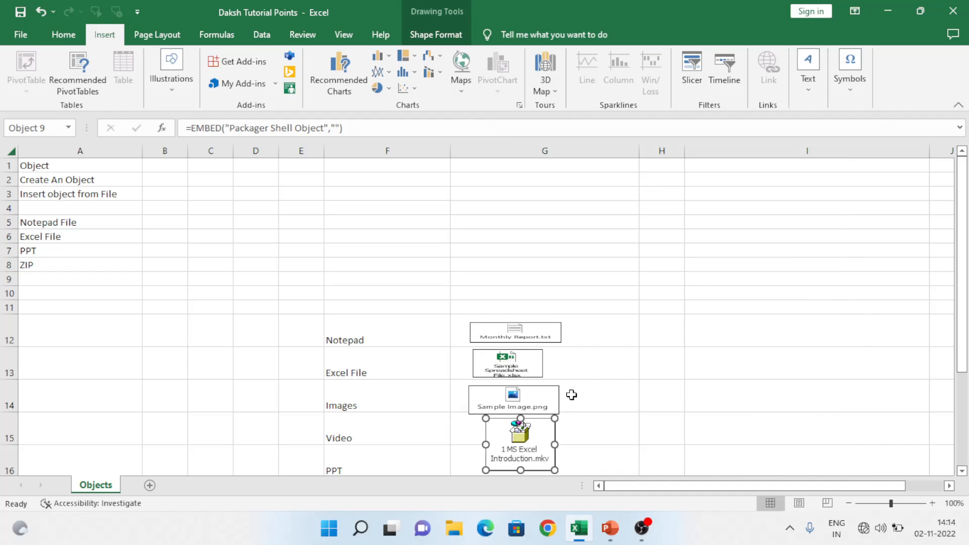
pyautogui.scroll(-3, 580, 353)
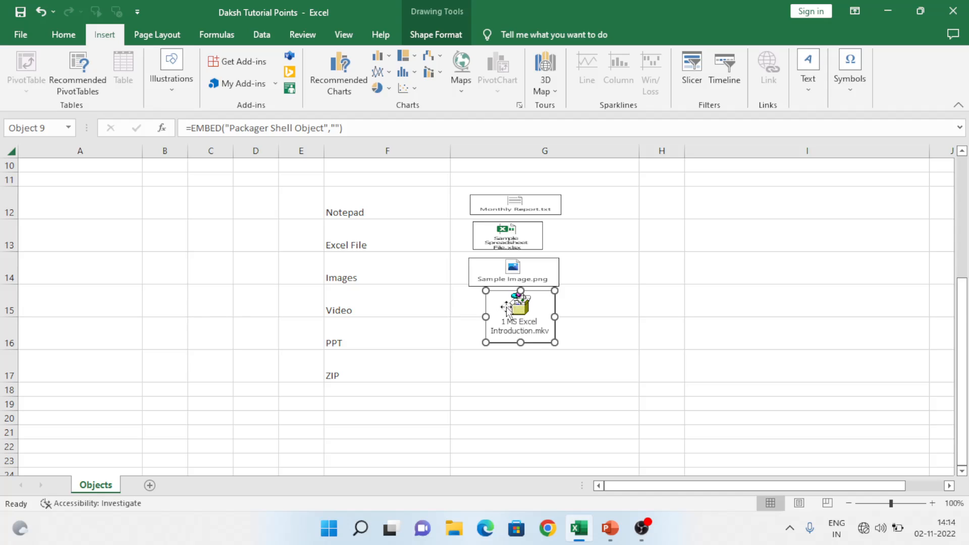
pyautogui.click(661, 298)
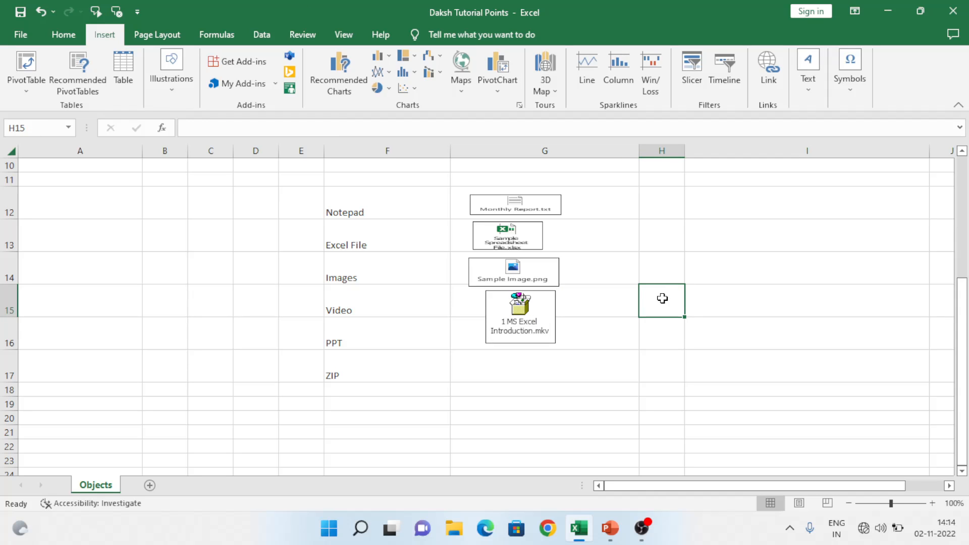
pyautogui.hotkey('ctrl', 'z')
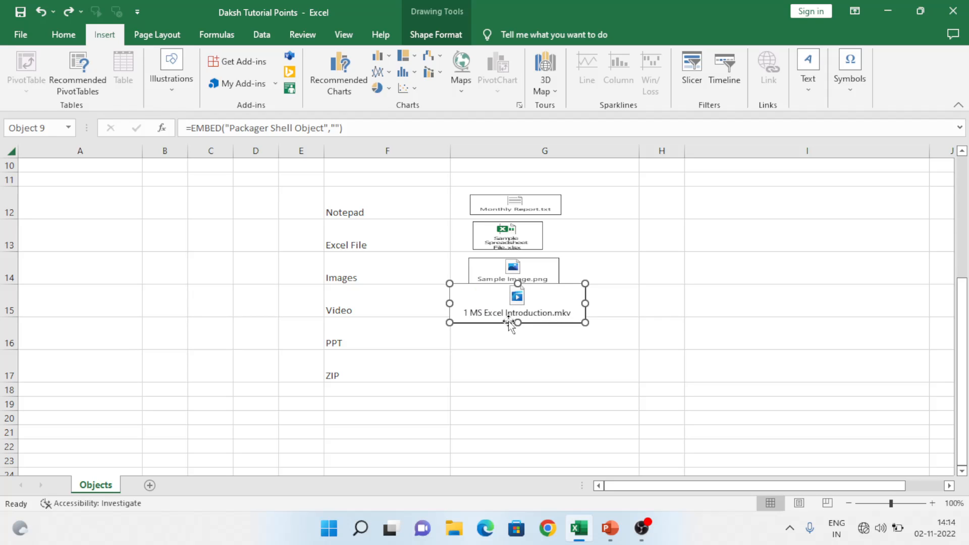
# Reduce the height of the 1 MS Excel Introduction video object and move it to fit inside G15 beside the Video label.
pyautogui.moveTo(518, 323)
pyautogui.mouseDown()
pyautogui.moveTo(518, 307)
pyautogui.moveTo(544, 302)
pyautogui.mouseUp()
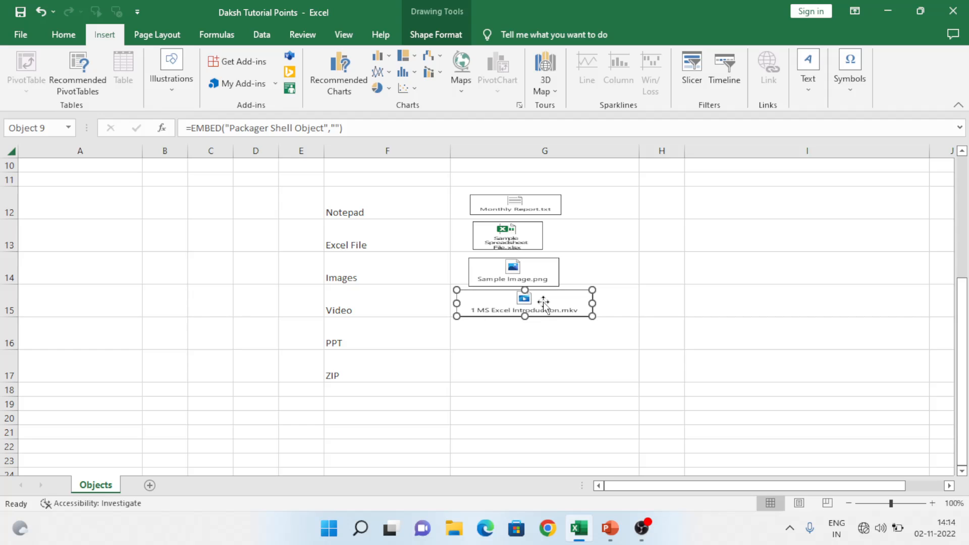
pyautogui.click(676, 305)
# Open the embedded 1 MS Excel Introduction video from its icon, play it briefly, and close the player.
pyautogui.doubleClick(528, 306)
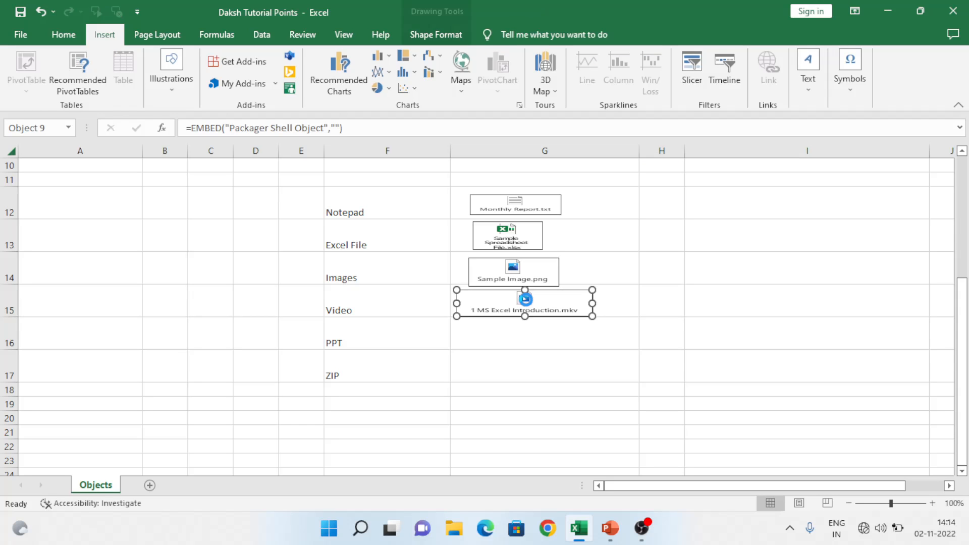
pyautogui.click(529, 262)
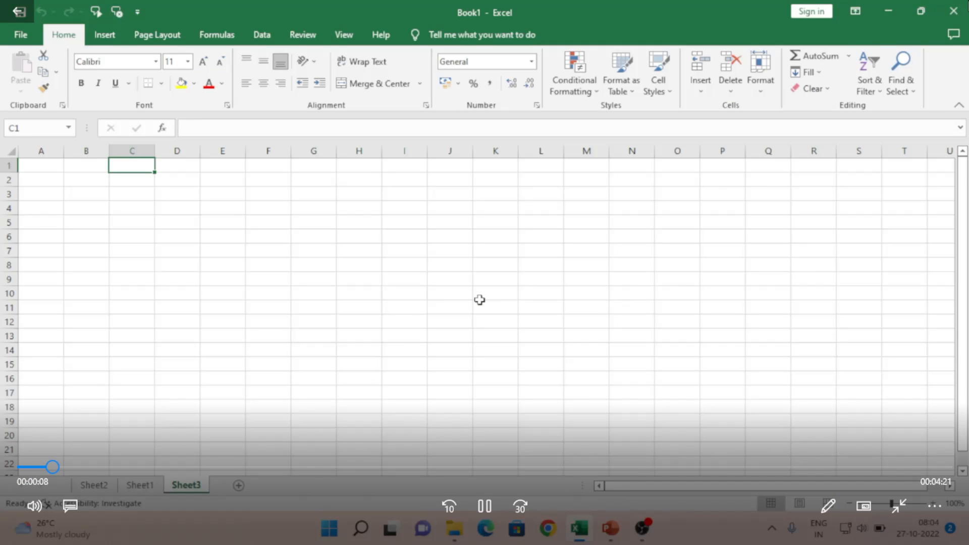
pyautogui.click(957, 9)
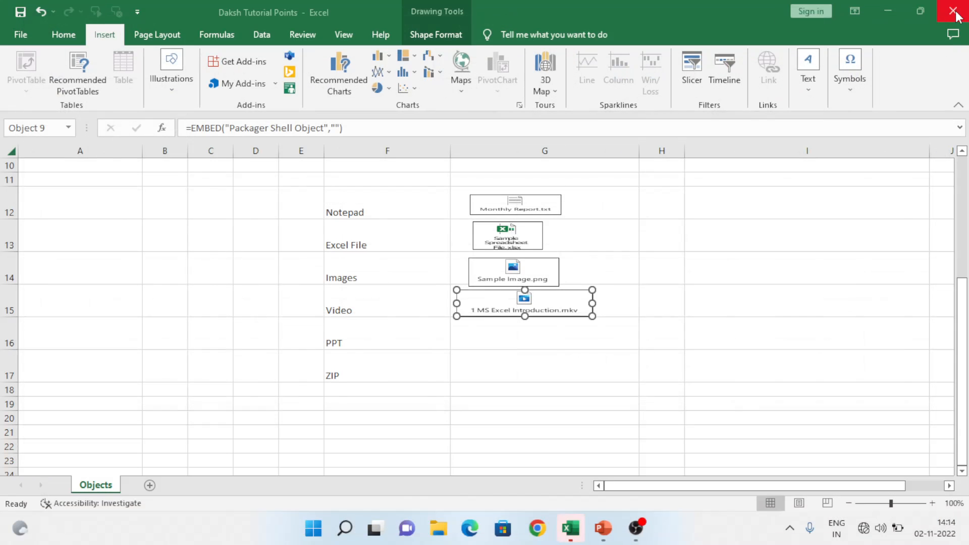
# Insert PPT Sample File from the Sample Files folder as an icon object at G16, and fit it beside the PPT label.
pyautogui.click(562, 346)
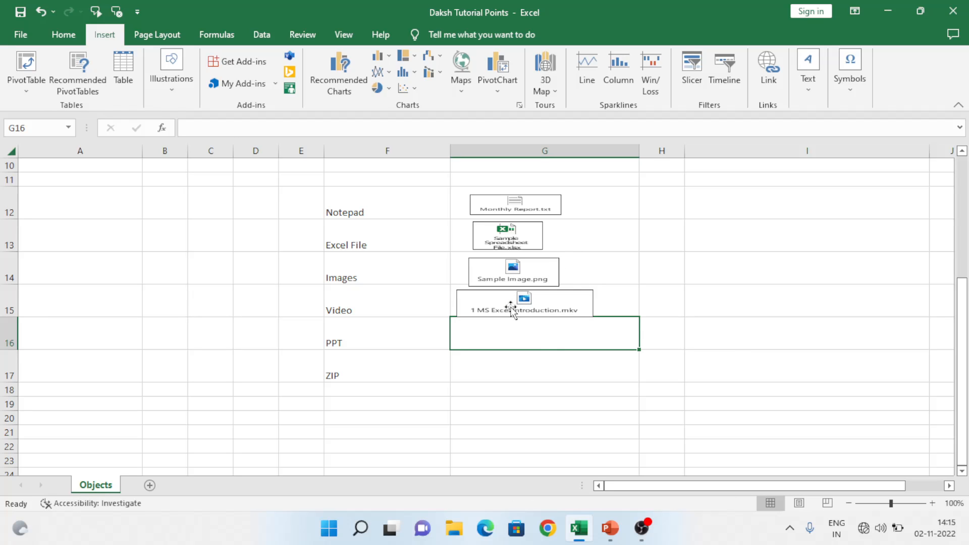
pyautogui.click(360, 330)
pyautogui.click(471, 340)
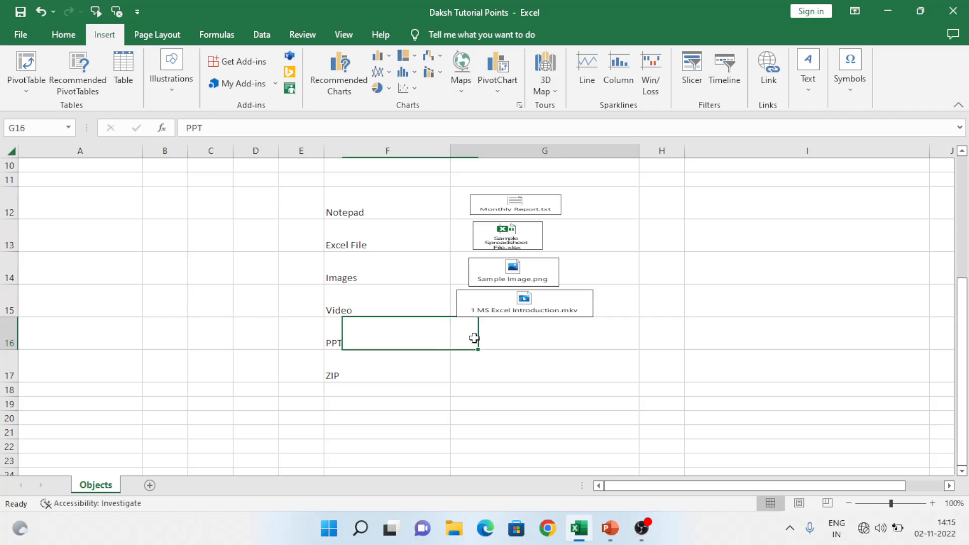
pyautogui.click(476, 367)
pyautogui.click(474, 339)
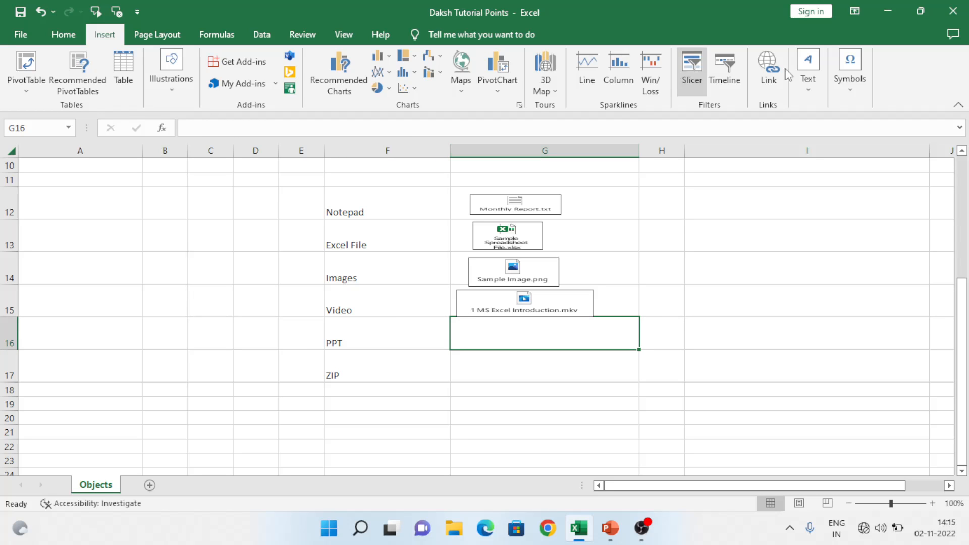
pyautogui.click(810, 91)
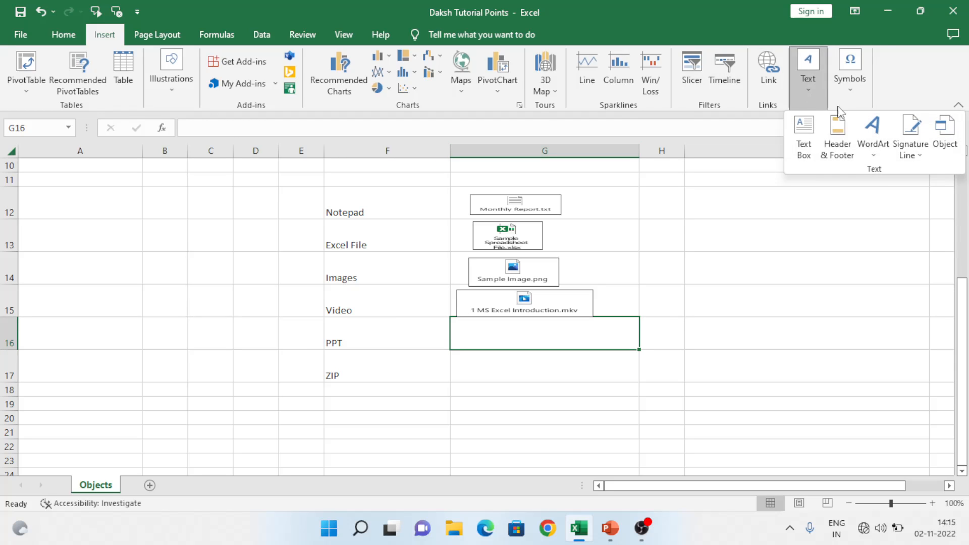
pyautogui.click(947, 134)
pyautogui.click(597, 160)
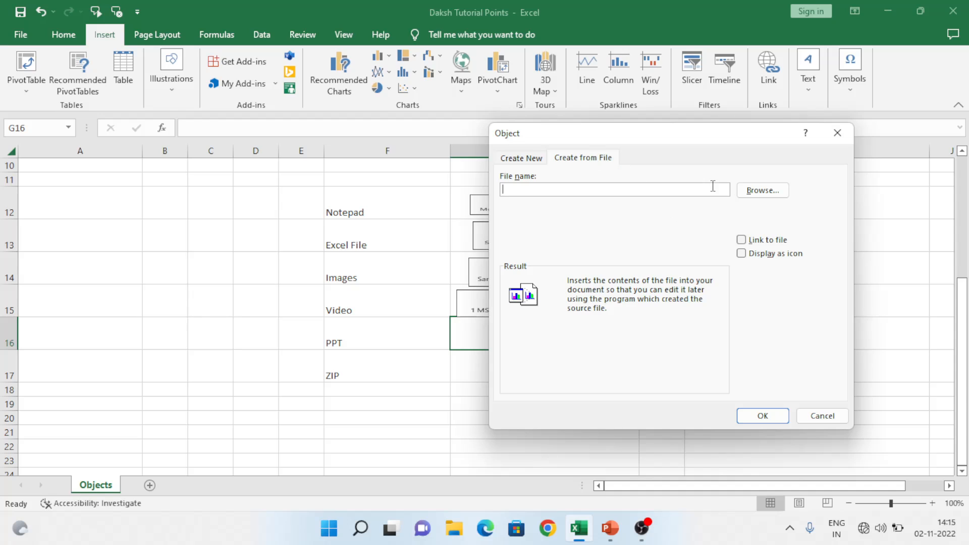
pyautogui.click(765, 195)
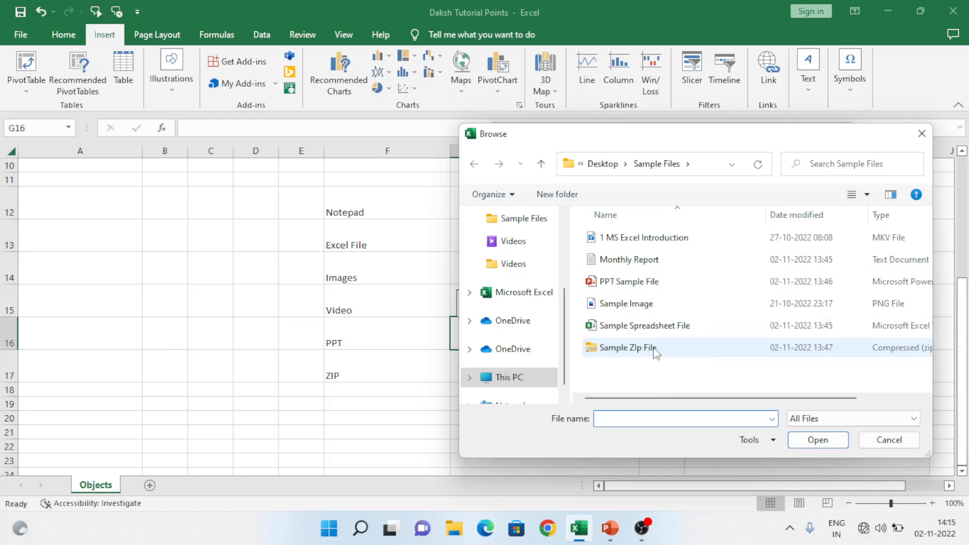
pyautogui.doubleClick(620, 283)
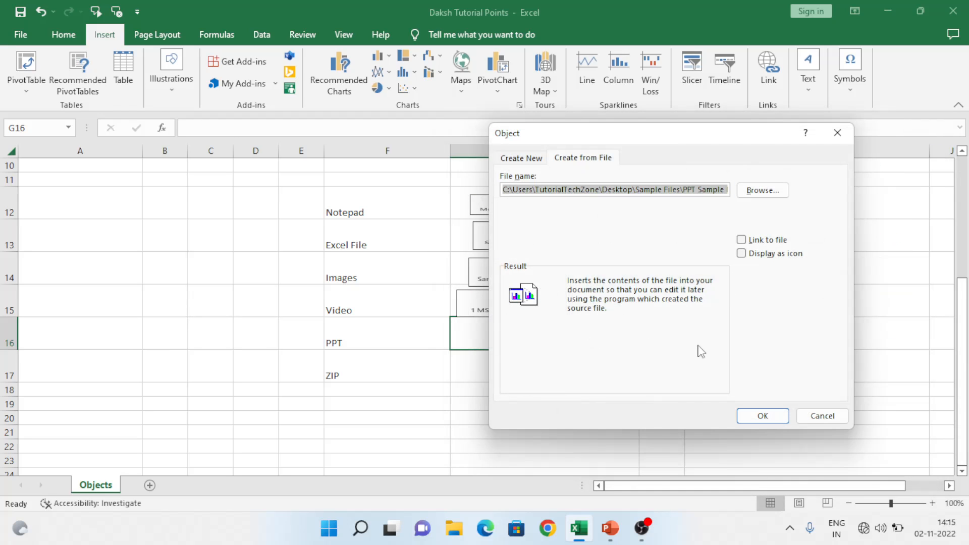
pyautogui.click(741, 253)
pyautogui.click(765, 415)
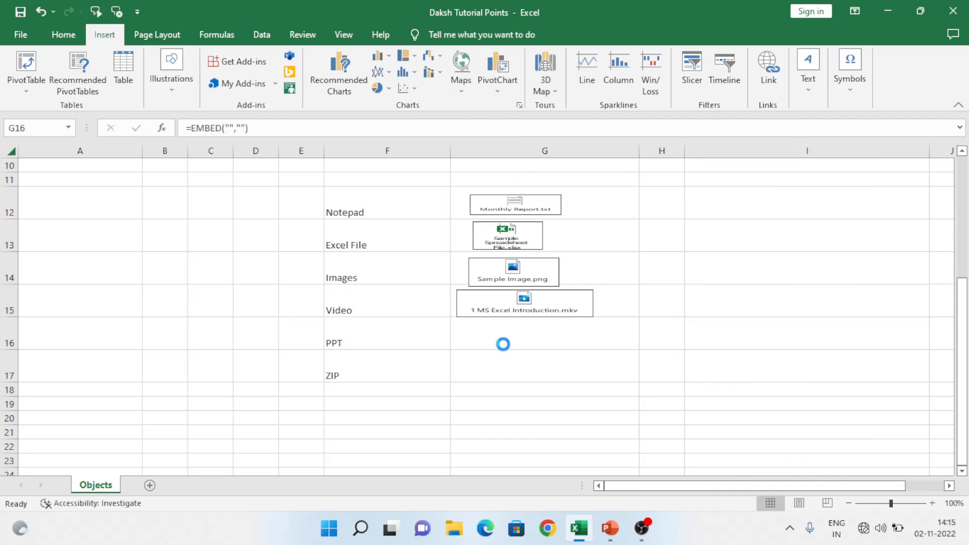
pyautogui.moveTo(477, 339); pyautogui.dragTo(535, 344)
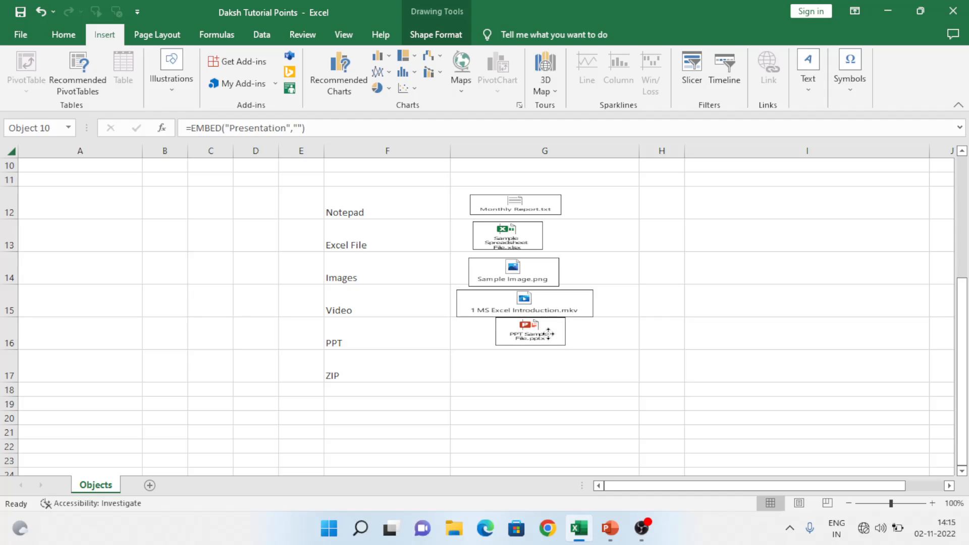
# Insert Sample ZIp File from the Sample Files folder as an icon object at cell G17.
pyautogui.click(509, 369)
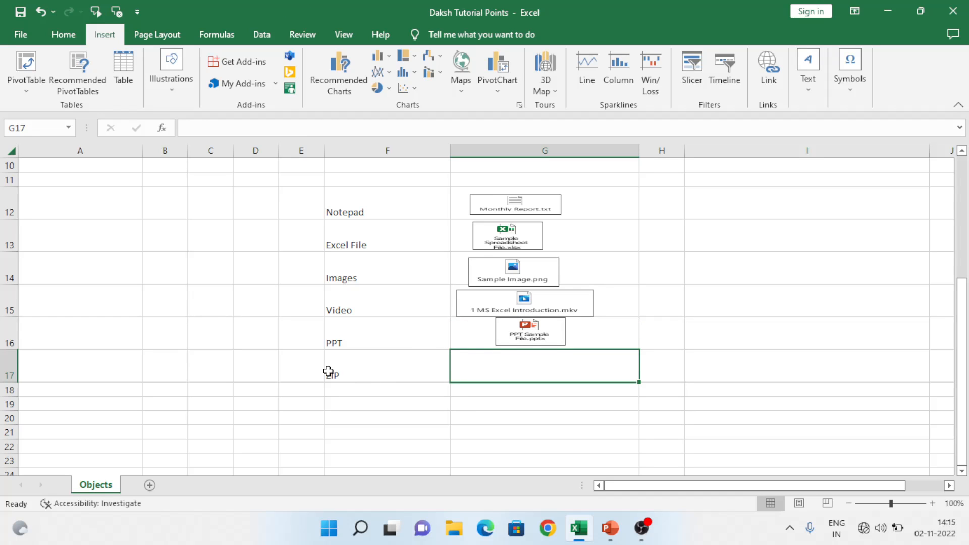
pyautogui.click(853, 90)
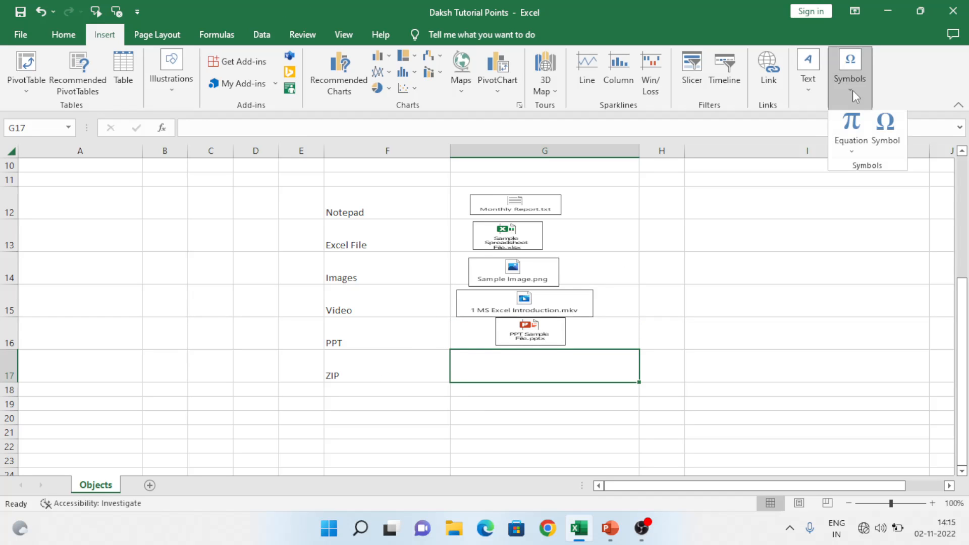
pyautogui.click(814, 96)
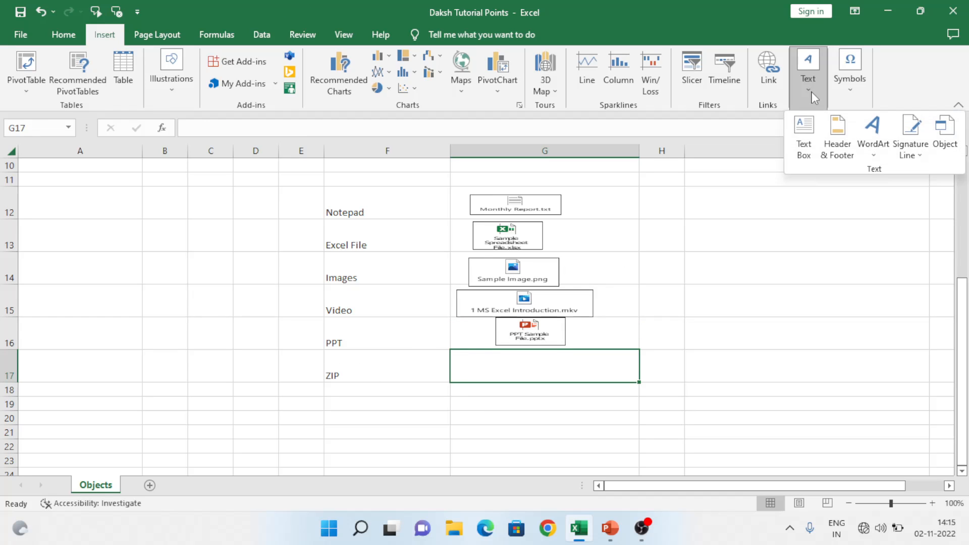
pyautogui.click(949, 133)
pyautogui.click(595, 160)
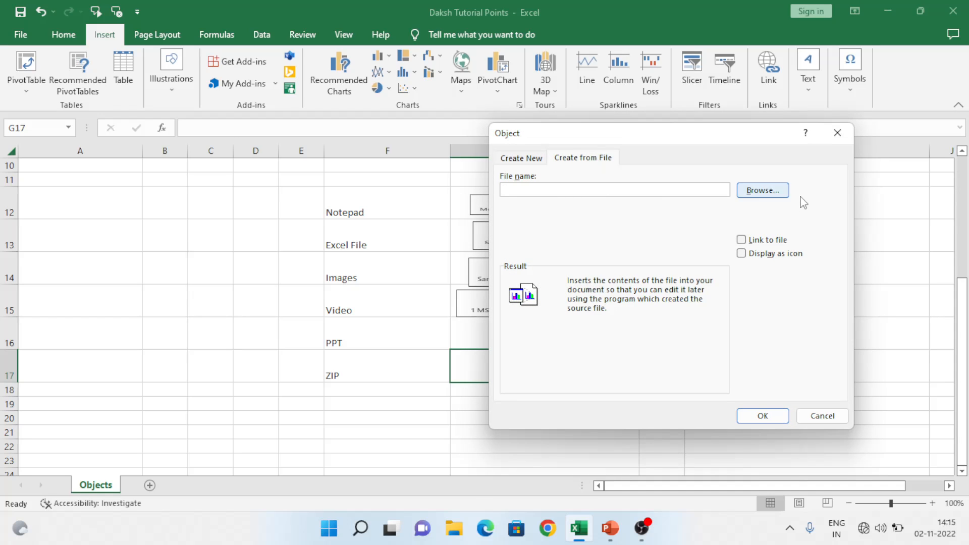
pyautogui.click(765, 193)
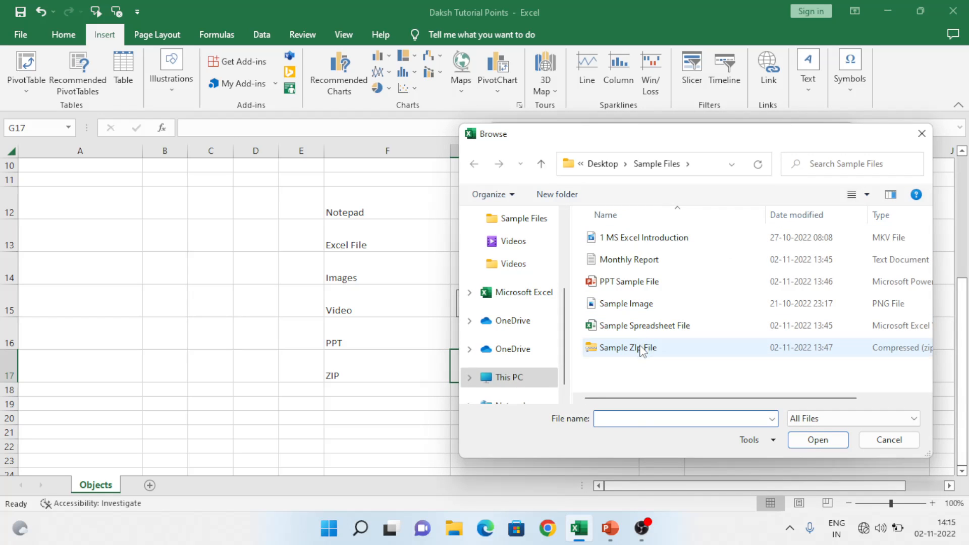
pyautogui.doubleClick(643, 348)
pyautogui.click(749, 255)
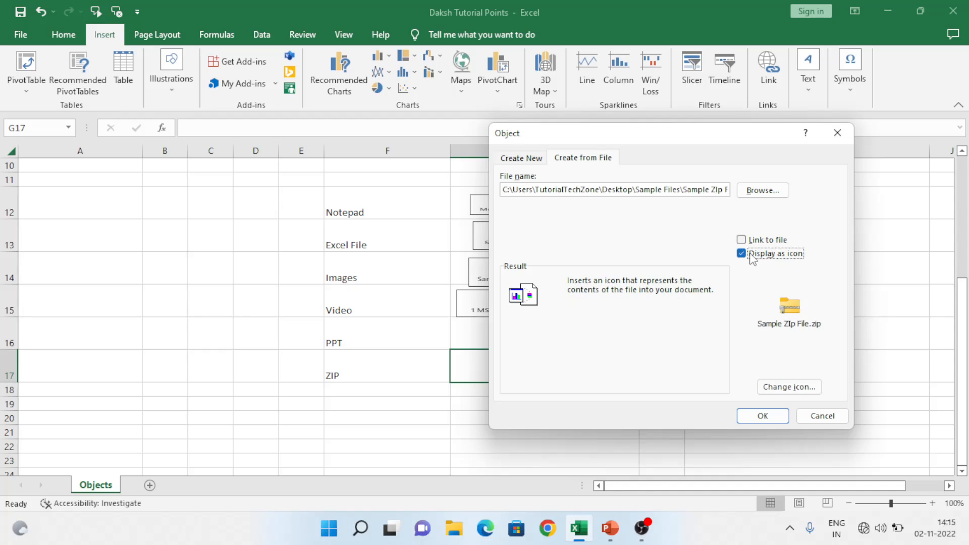
pyautogui.click(762, 415)
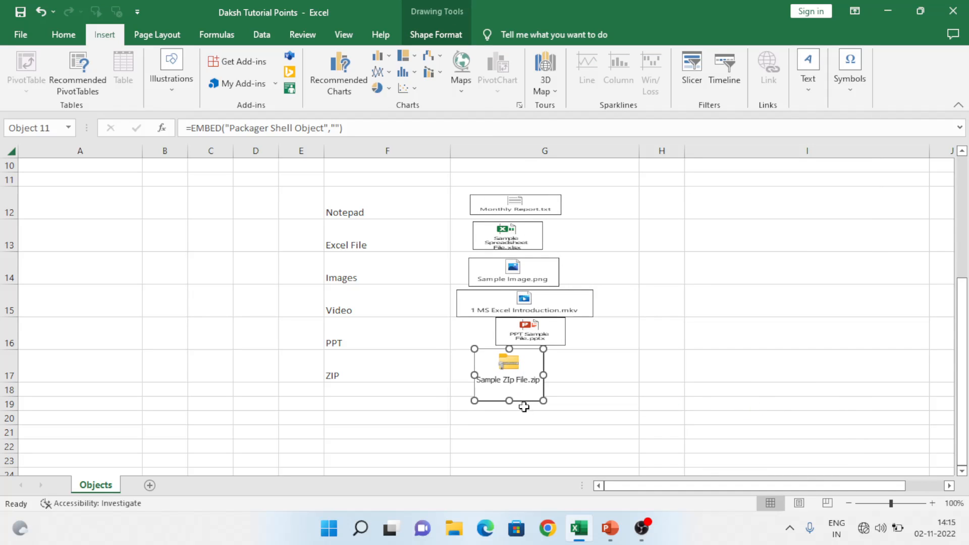
# Resize and move the Sample ZIp File object to fit inside G17 beside the ZIP label, and save the workbook.
pyautogui.moveTo(509, 401); pyautogui.dragTo(514, 380)
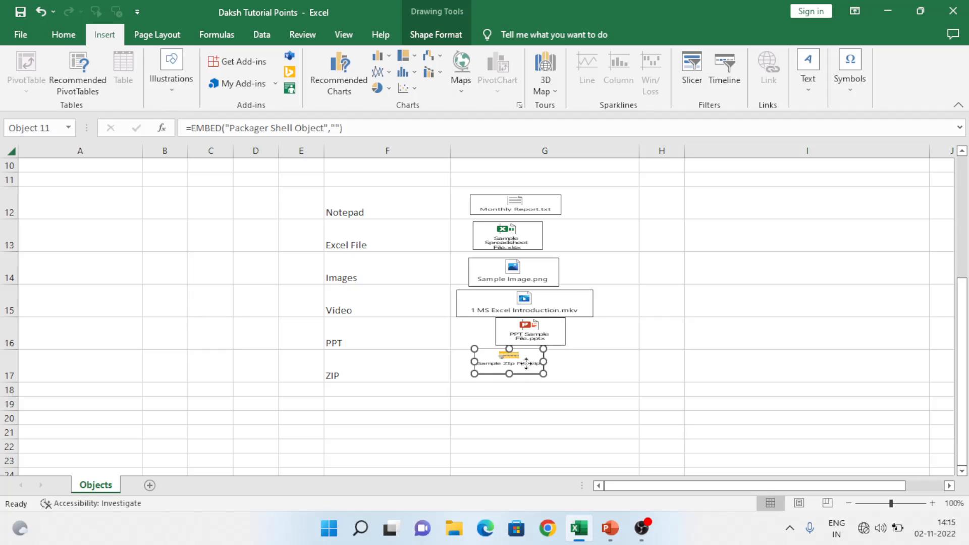
pyautogui.click(405, 363)
pyautogui.hotkey('ctrl', 's')
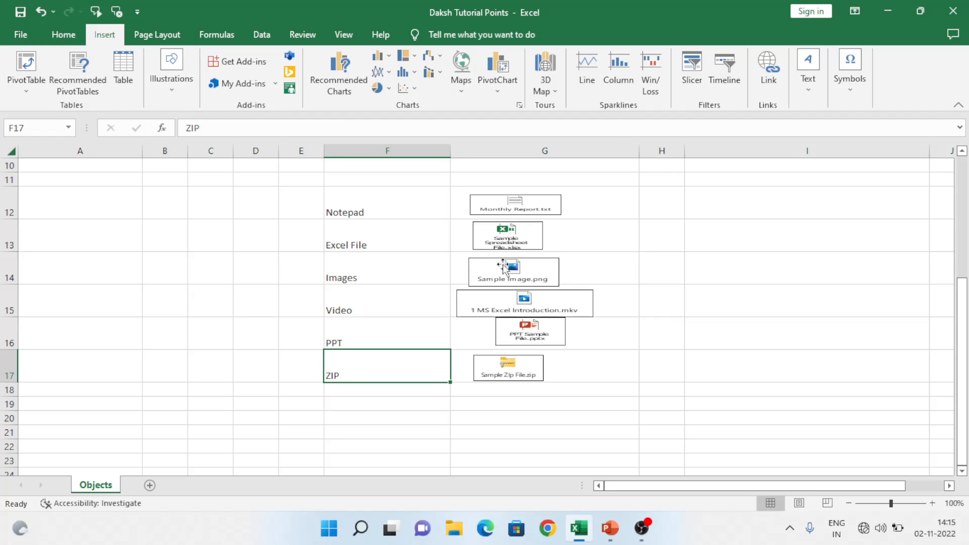
pyautogui.click(514, 364)
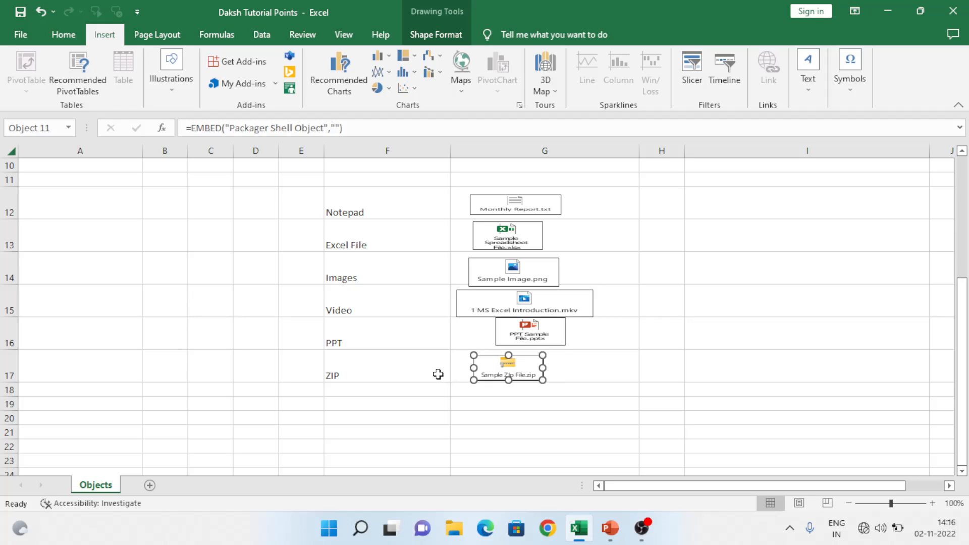
pyautogui.click(392, 381)
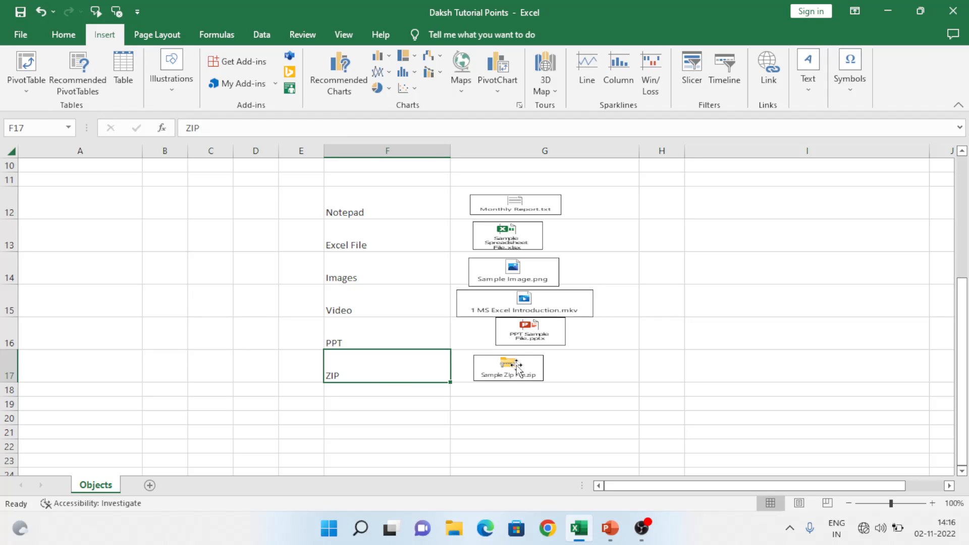
# Switch to File Explorer and open the Sample Files folder on the Desktop.
pyautogui.click(454, 528)
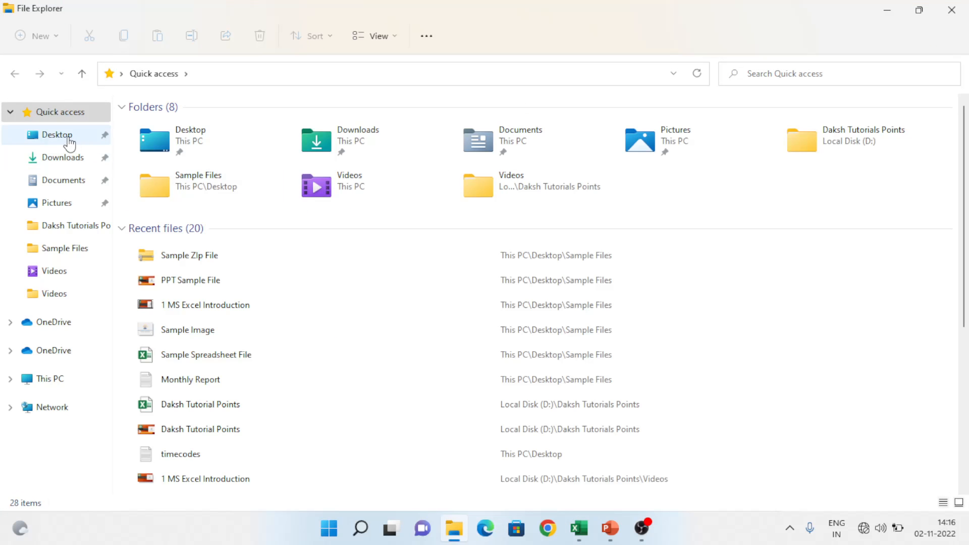
pyautogui.click(60, 135)
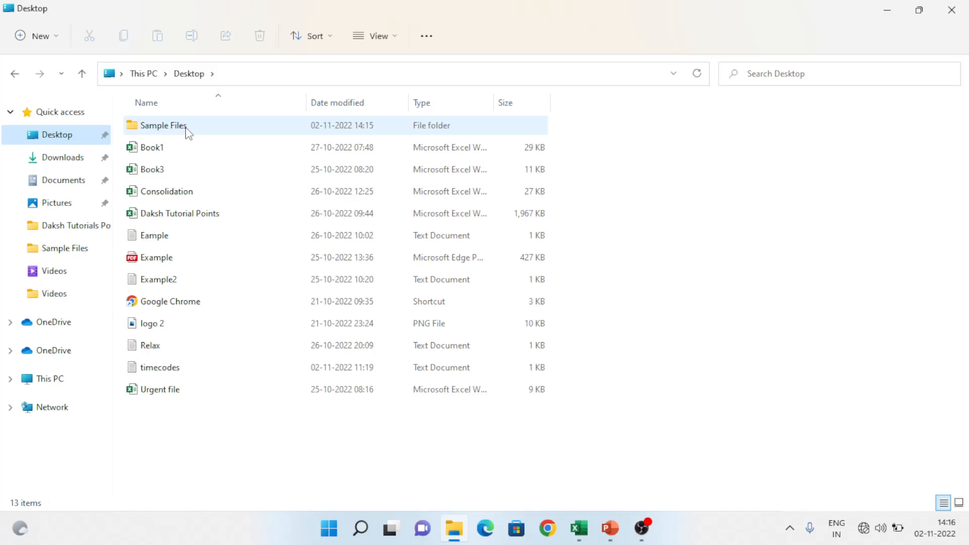
pyautogui.doubleClick(182, 126)
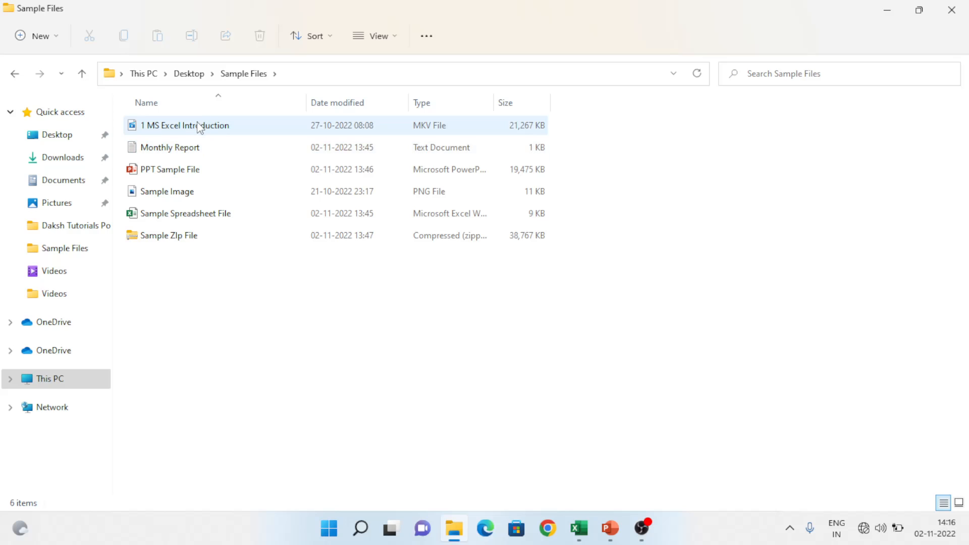
# Compress all six files in the Sample Files folder into a ZIP archive named Zip example File.
pyautogui.hotkey('ctrl', 'a')
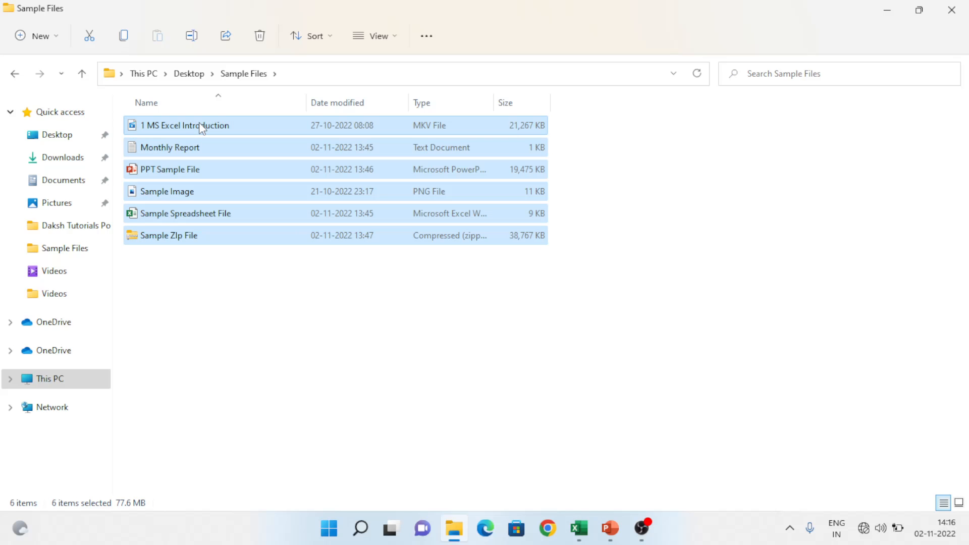
pyautogui.rightClick(201, 127)
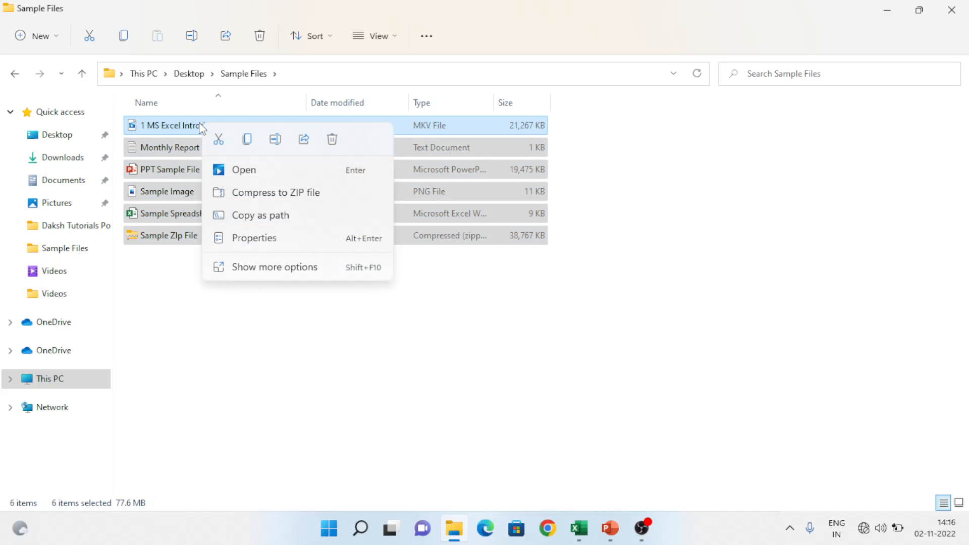
pyautogui.click(276, 194)
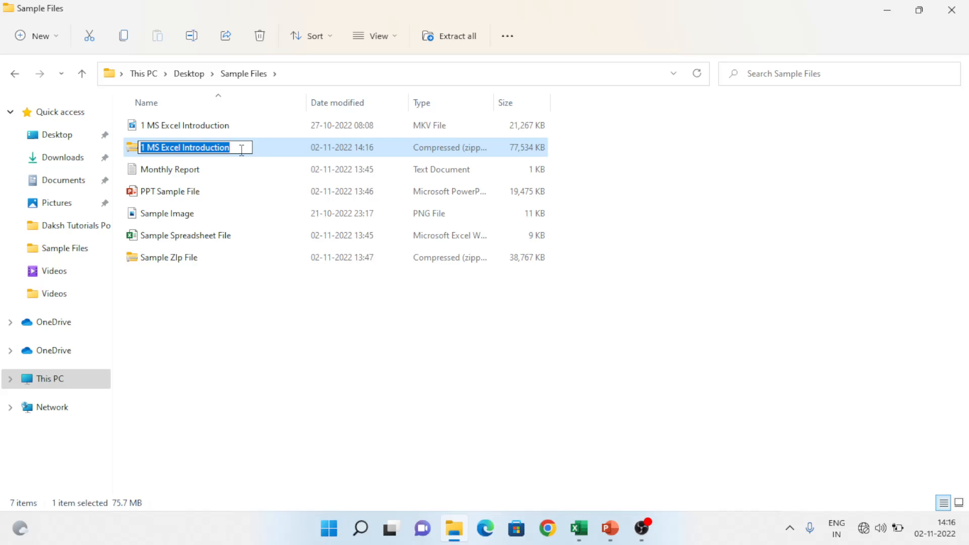
pyautogui.press('BackSpace')
pyautogui.write('Zip')
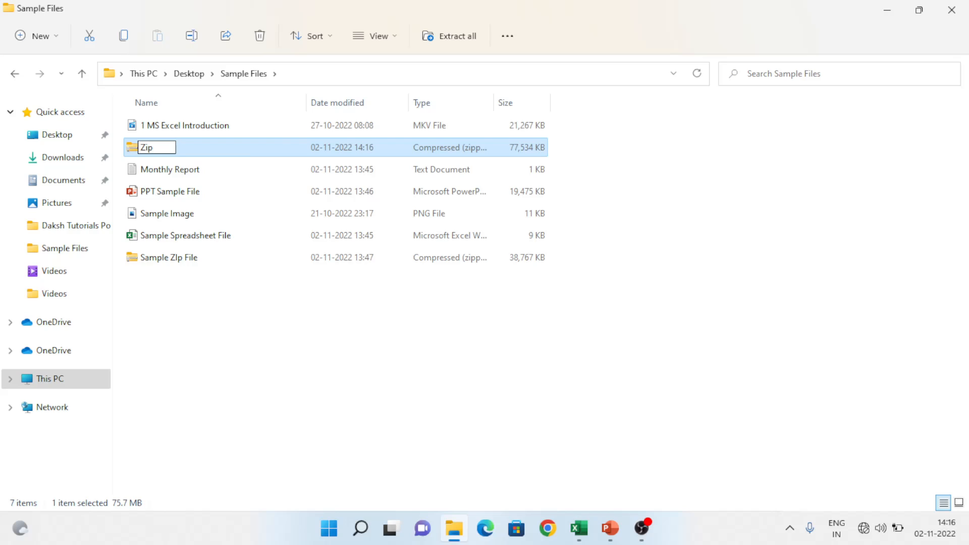
pyautogui.write(' example ')
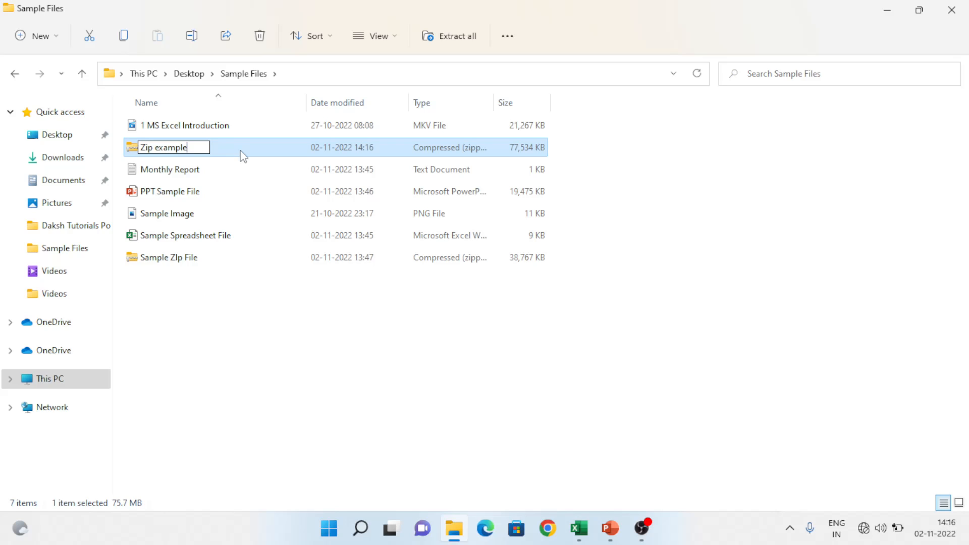
pyautogui.write('File')
pyautogui.press('Return')
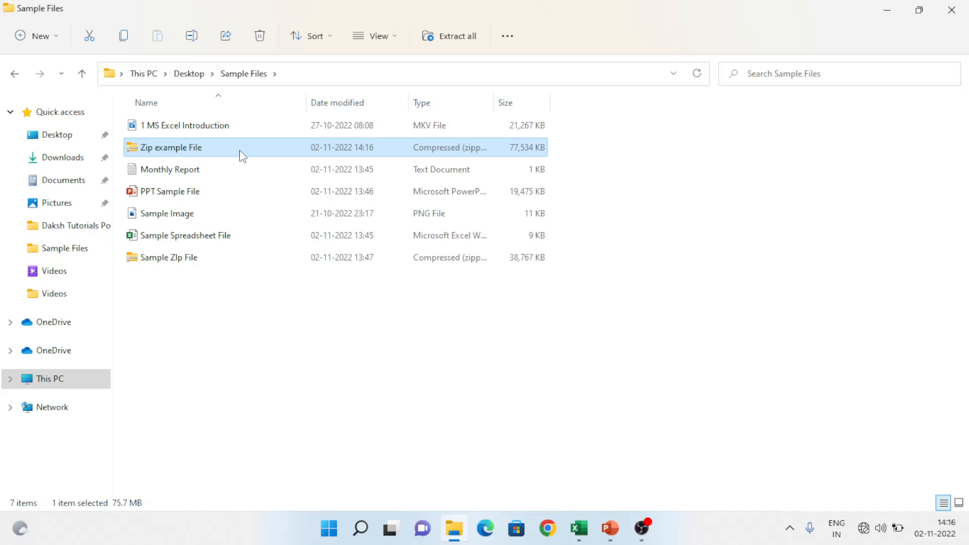
# Inspect the contents of Zip example File, go back to the Sample Files folder, and return to the Excel workbook.
pyautogui.doubleClick(170, 149)
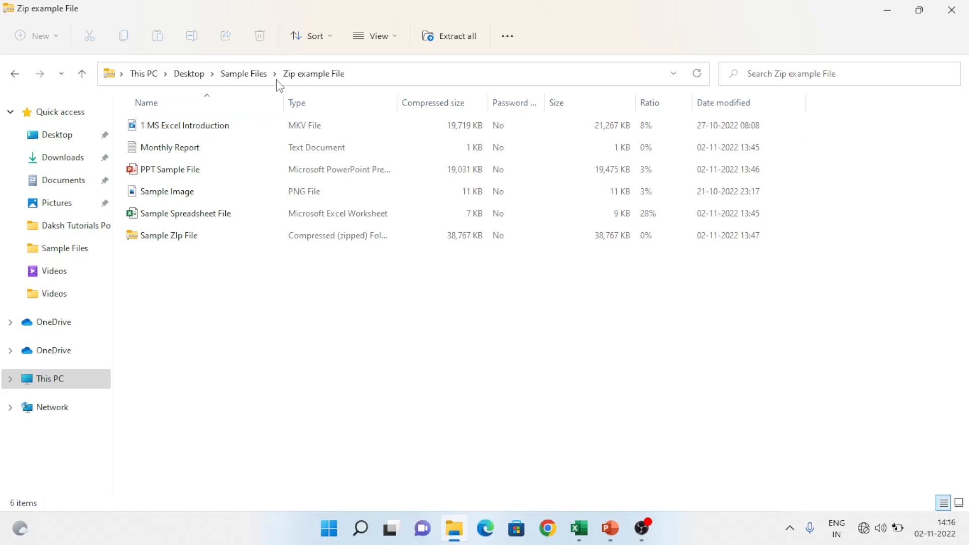
pyautogui.click(259, 72)
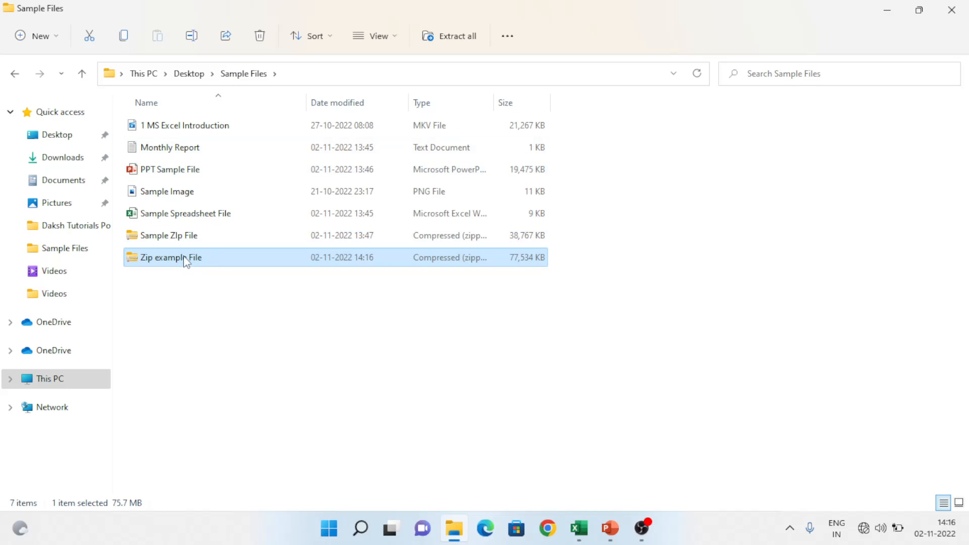
pyautogui.hotkey('alt', 'Tab')
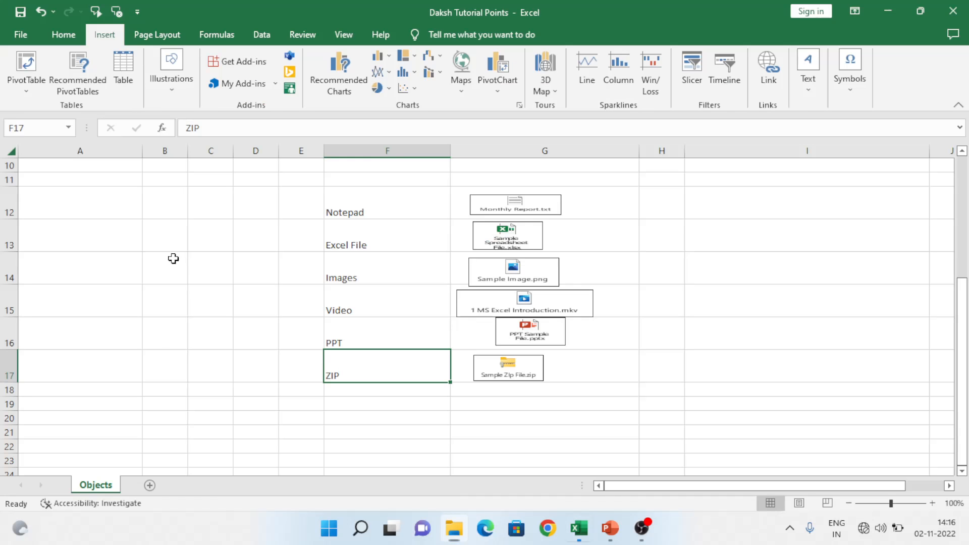
# Open the embedded Sample ZIp File object beside the ZIP label, examine the files inside, and close the archive window.
pyautogui.click(575, 365)
pyautogui.click(503, 364)
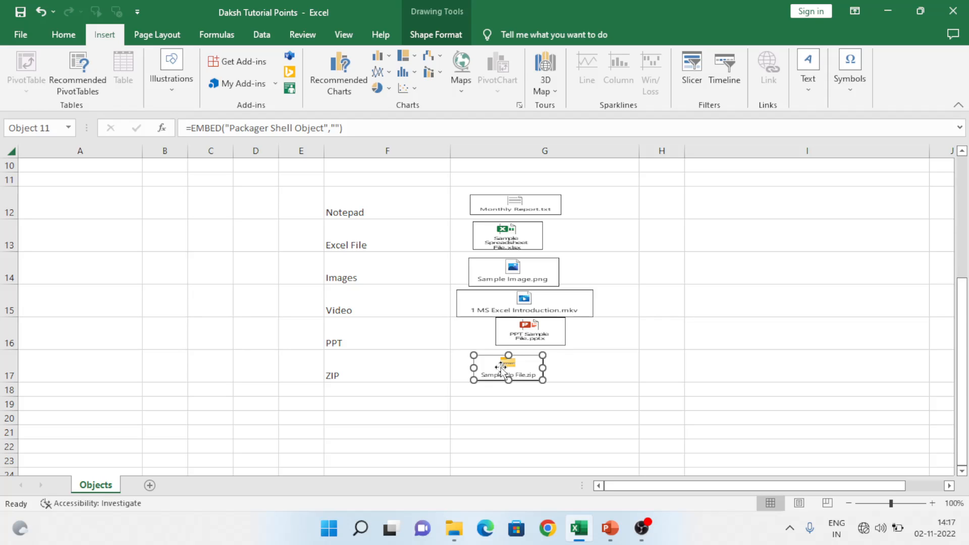
pyautogui.click(404, 389)
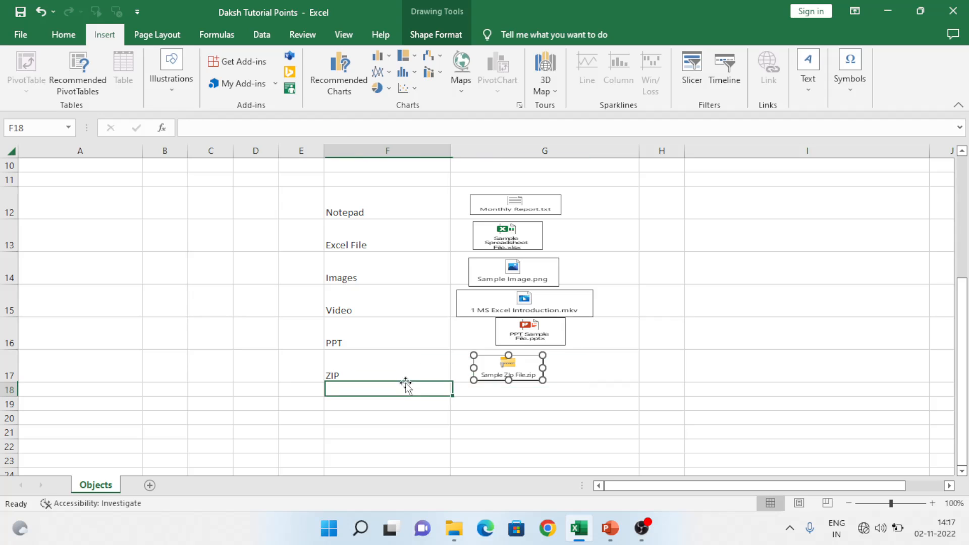
pyautogui.doubleClick(524, 377)
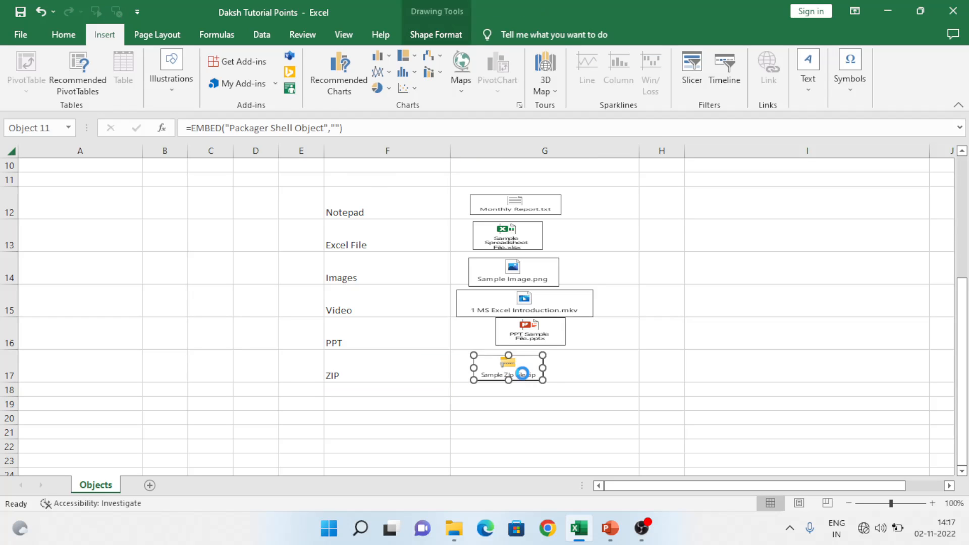
pyautogui.click(532, 269)
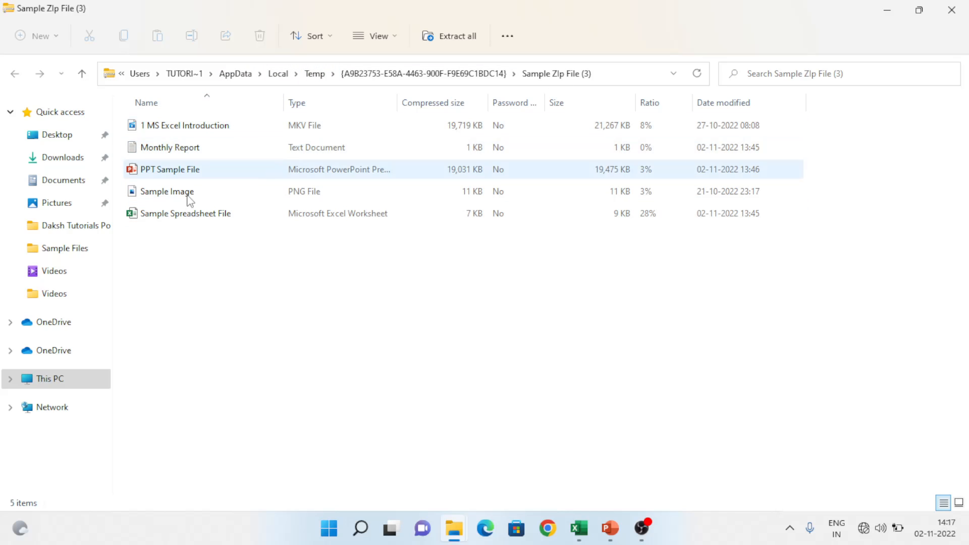
pyautogui.hotkey('ctrl', 'a')
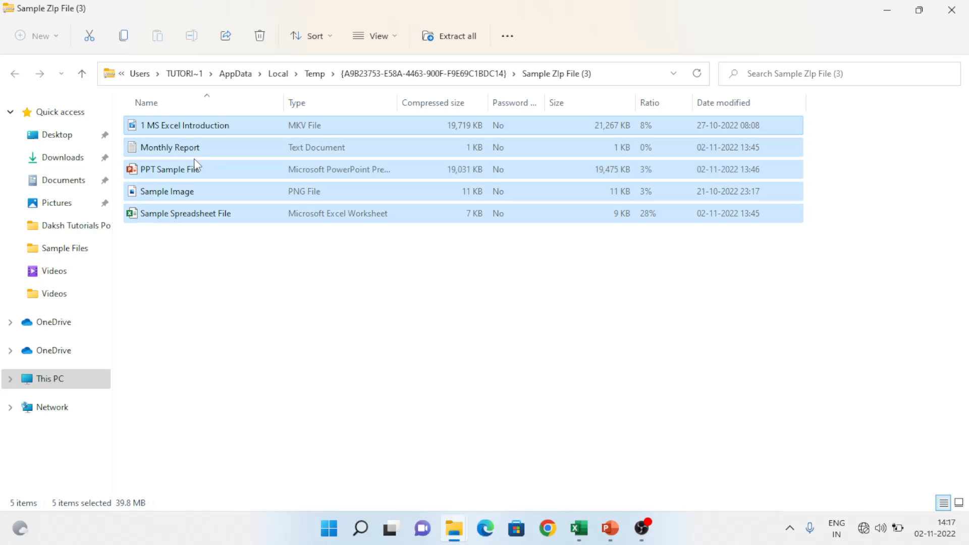
pyautogui.click(217, 338)
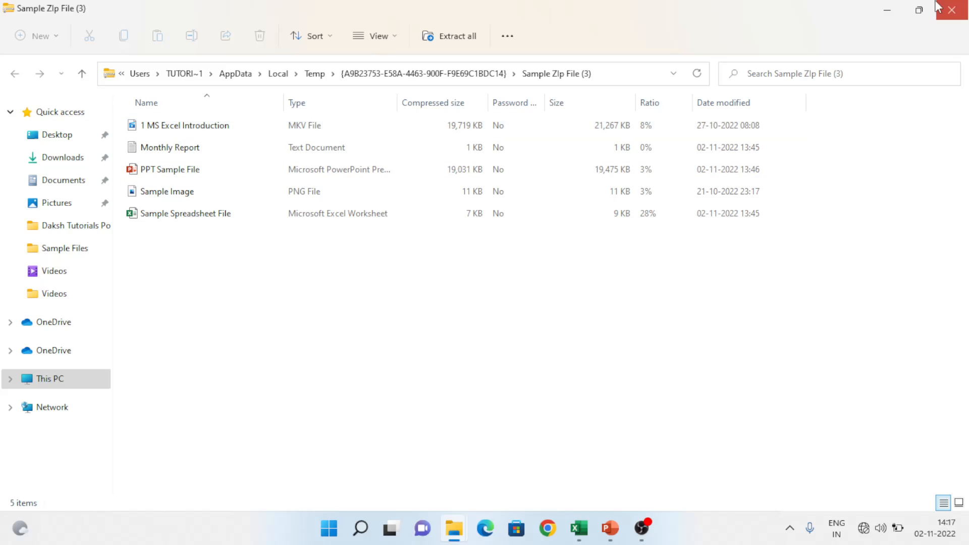
pyautogui.click(951, 9)
pyautogui.click(248, 254)
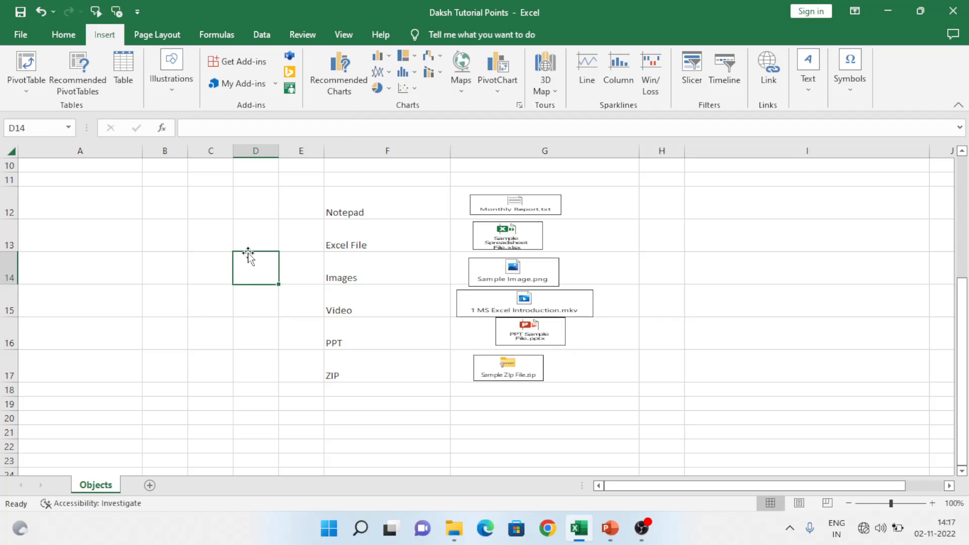
pyautogui.press('Left')
pyautogui.press('Left')
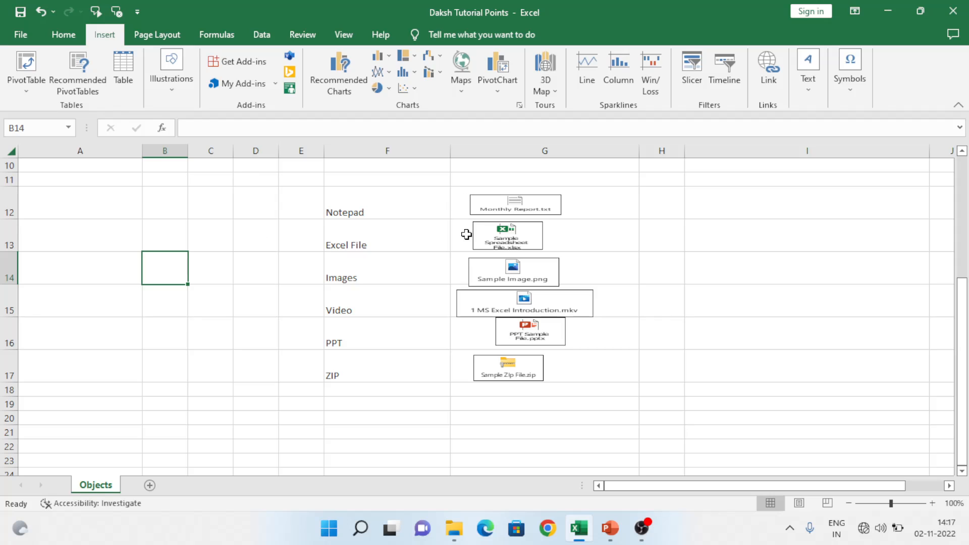
pyautogui.click(304, 275)
pyautogui.press('Left')
pyautogui.press('Left')
pyautogui.press('Left')
pyautogui.press('Left')
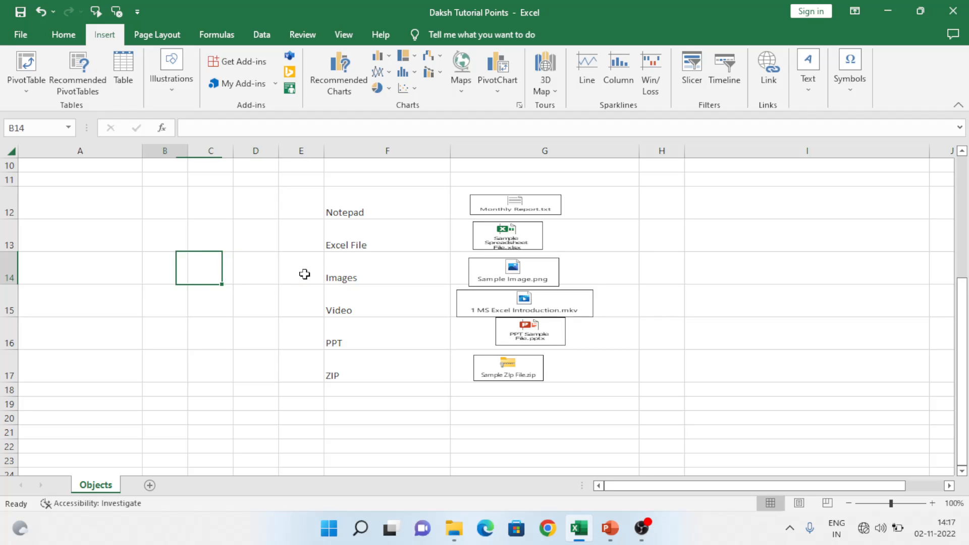
# Go back to the start of the sheet and review the topic list in column A, from Create An Object down to ZIP.
pyautogui.hotkey('ctrl', 'Home')
pyautogui.press('Down')
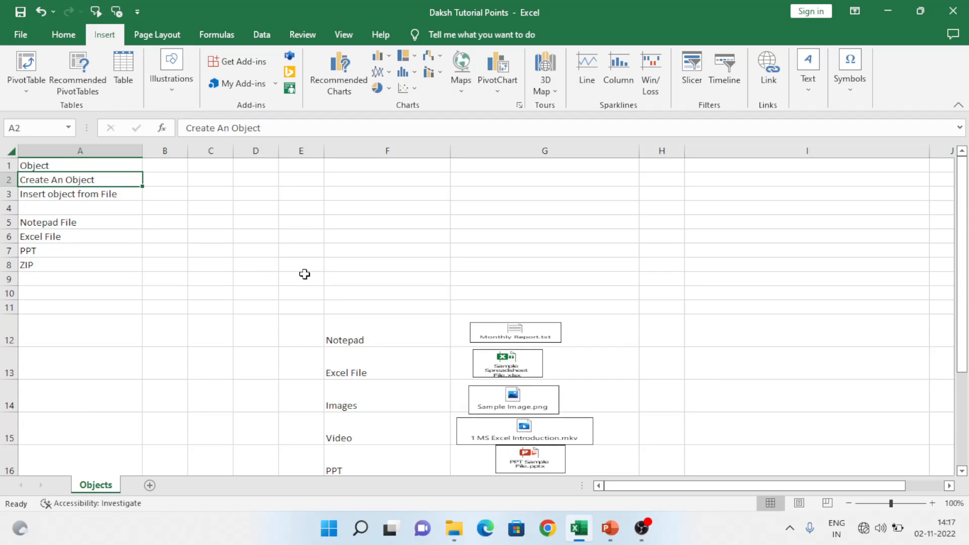
pyautogui.press('Down')
pyautogui.press('Up')
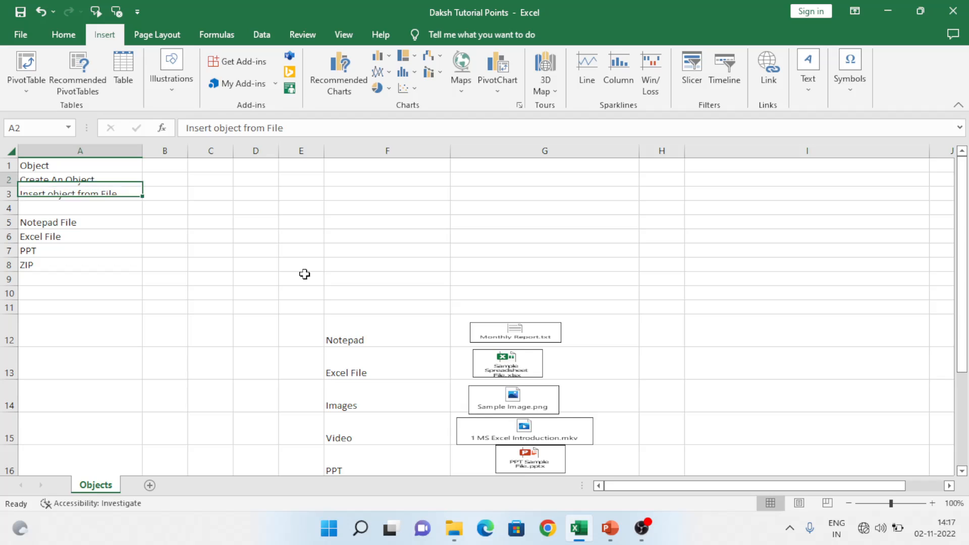
pyautogui.press('Down')
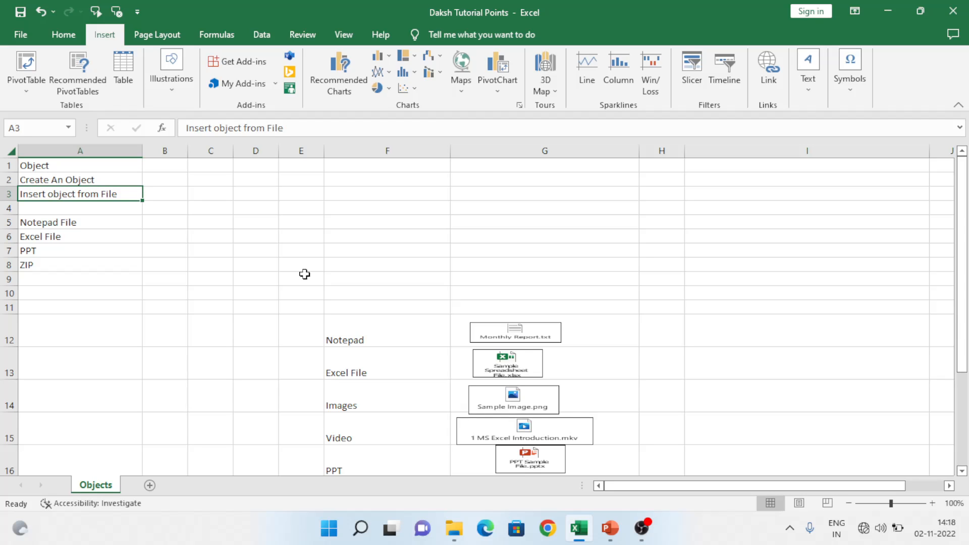
pyautogui.press('Down')
pyautogui.press('Down')
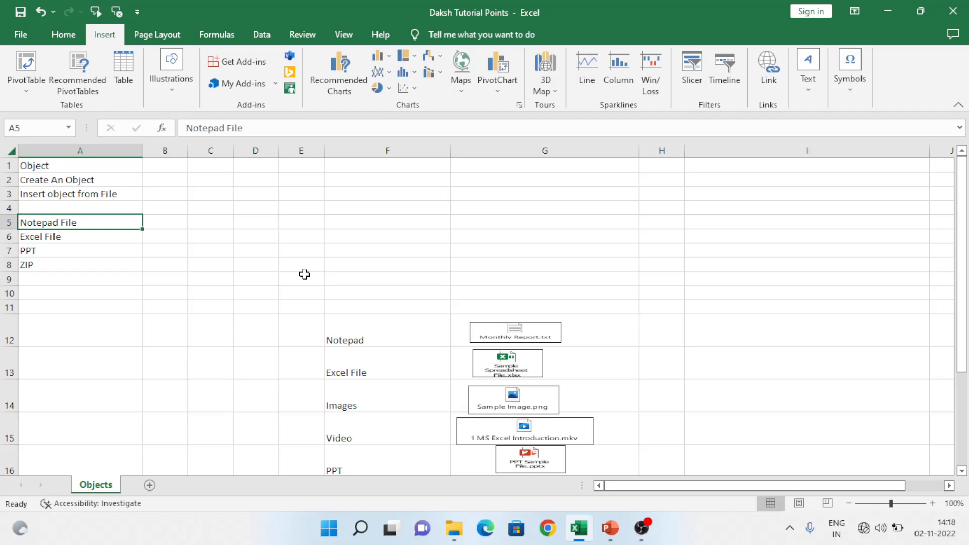
pyautogui.press('Down')
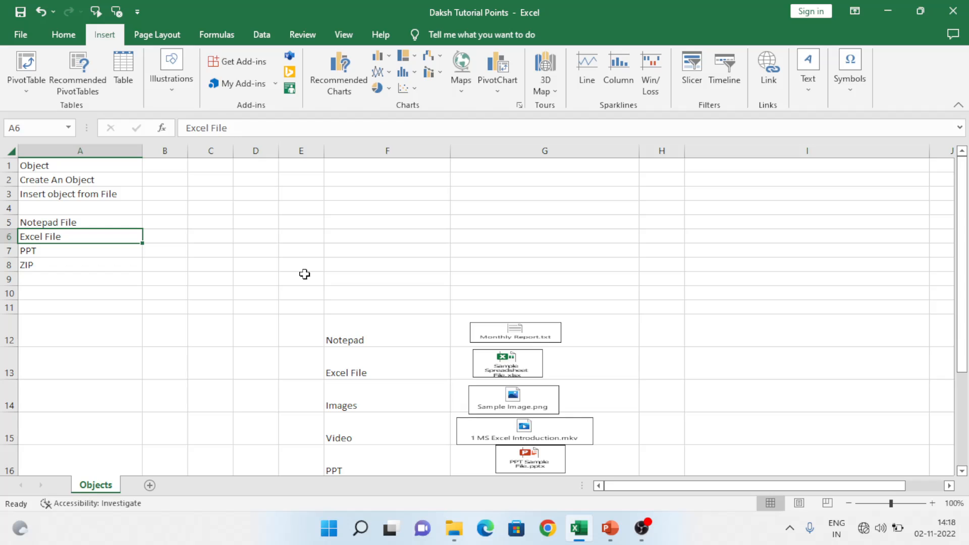
pyautogui.press('Down')
pyautogui.press('Down')
pyautogui.press('Down')
pyautogui.press('Up')
pyautogui.press('Right')
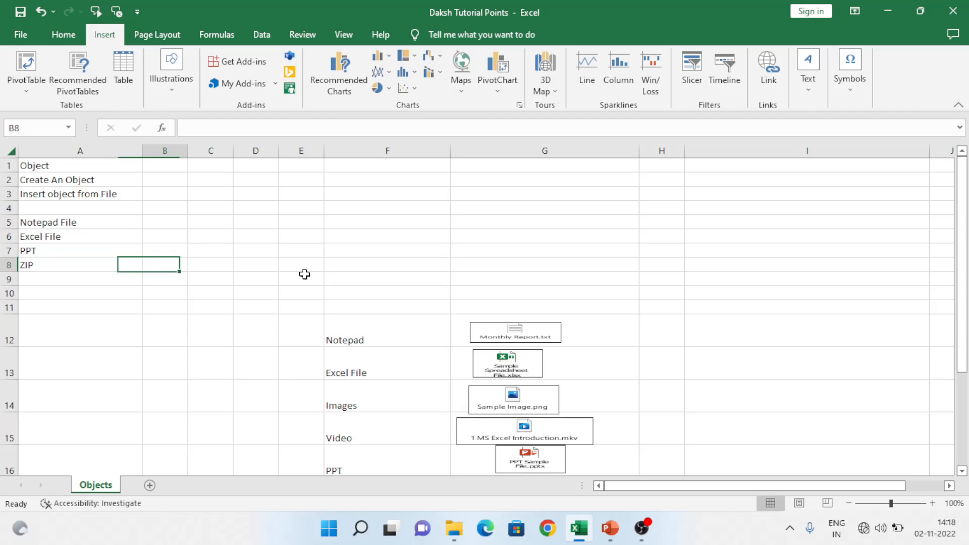